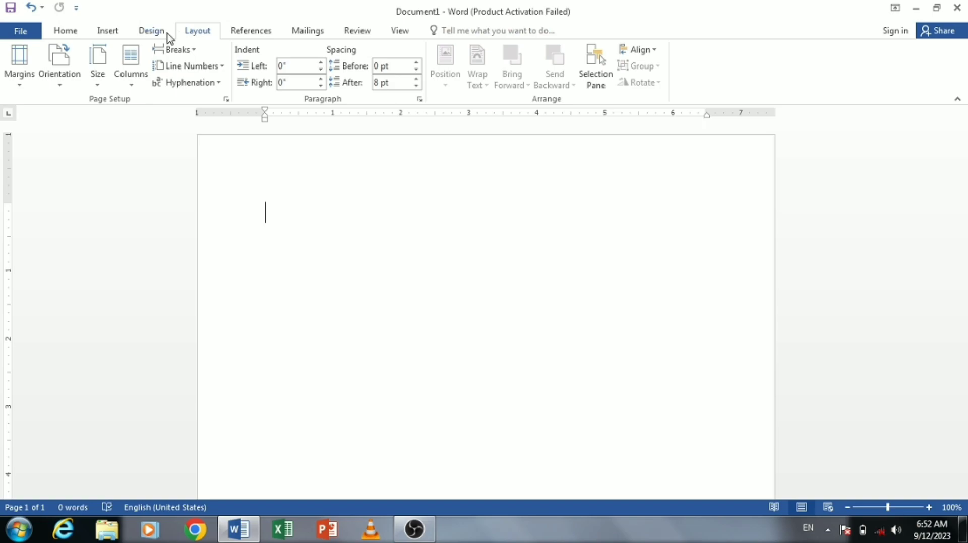
click(169, 34)
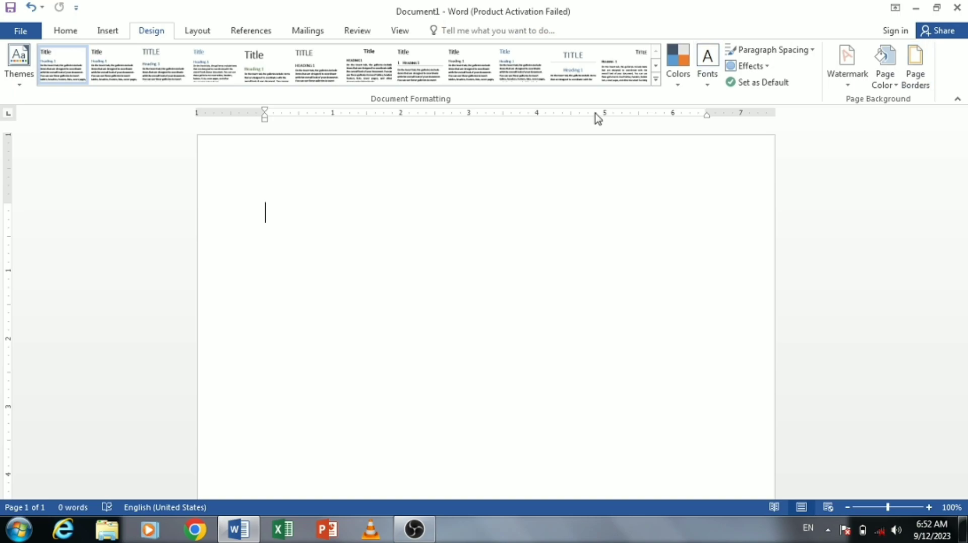
click(198, 31)
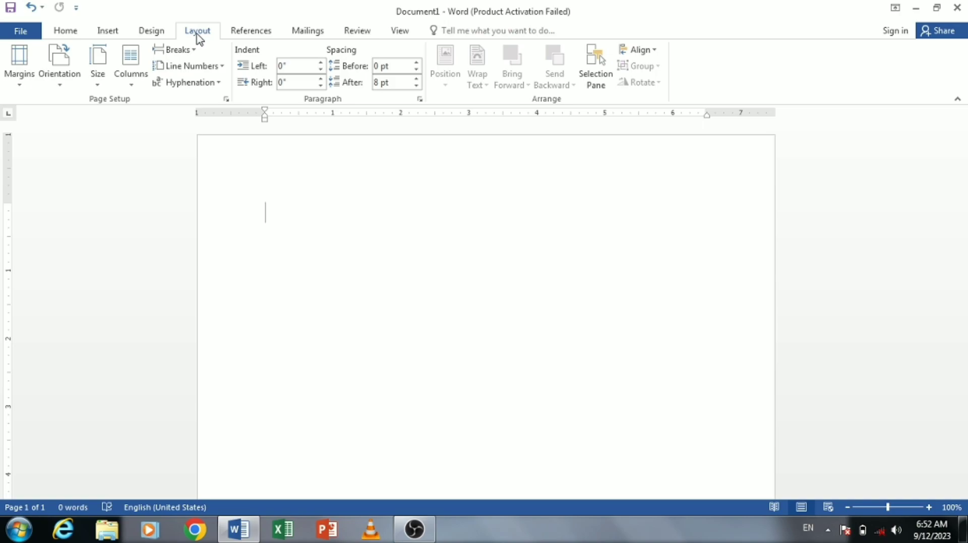
click(19, 85)
click(18, 86)
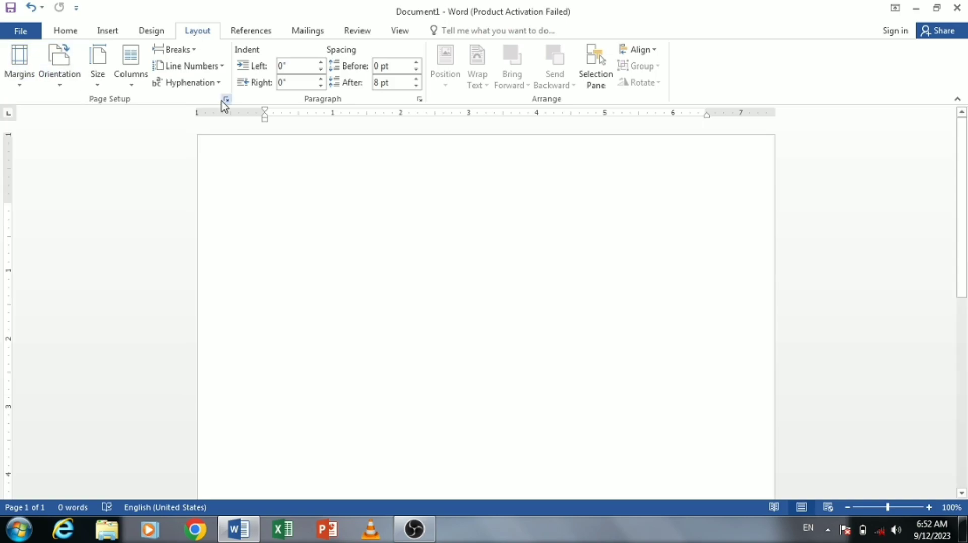
Step: Generate sample paragraphs with =rand() and apply Justify Low alignment to the whole text
text(=rand())
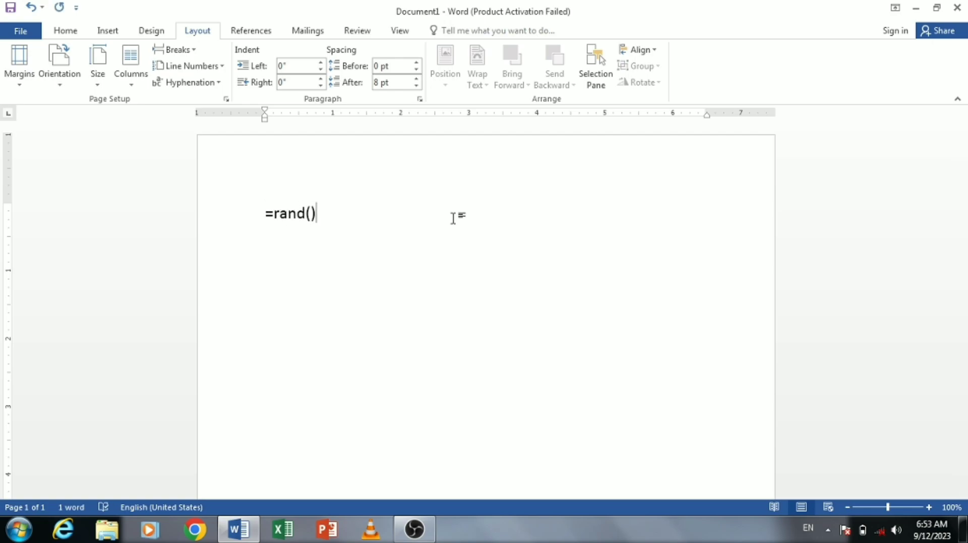
key(Return)
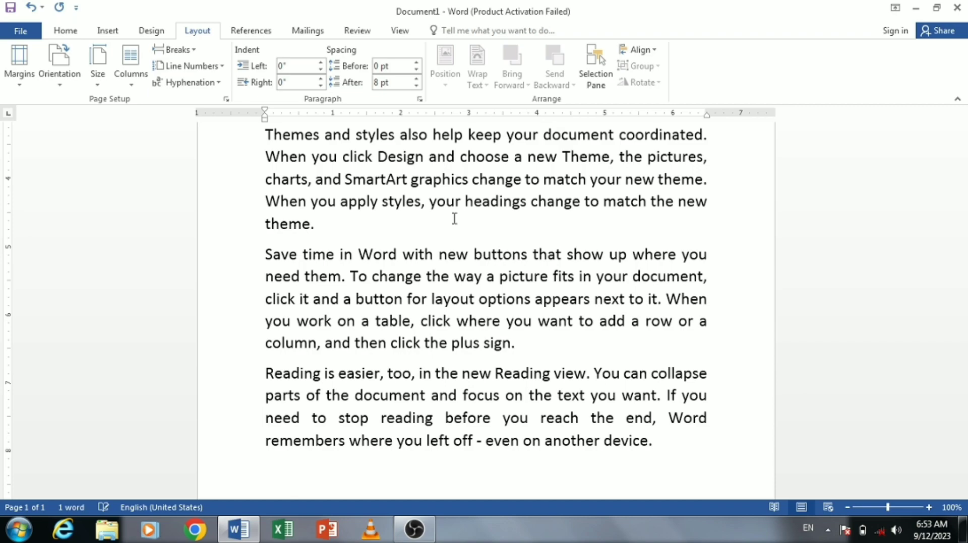
key(ctrl+a)
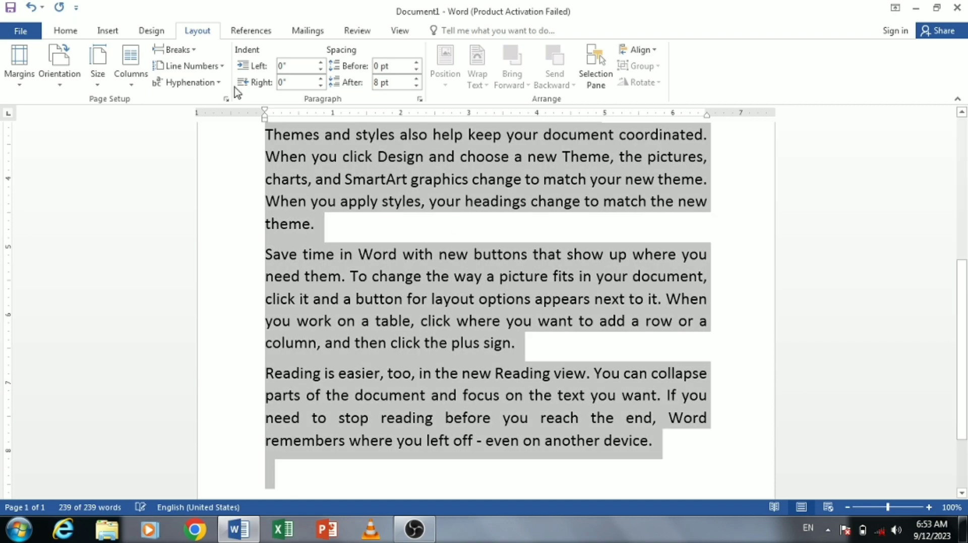
click(71, 31)
click(366, 76)
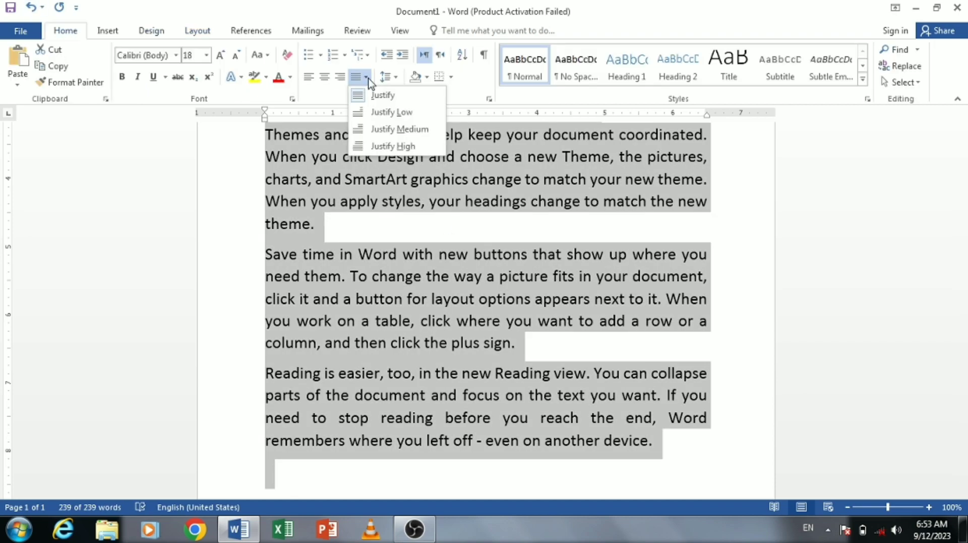
click(382, 113)
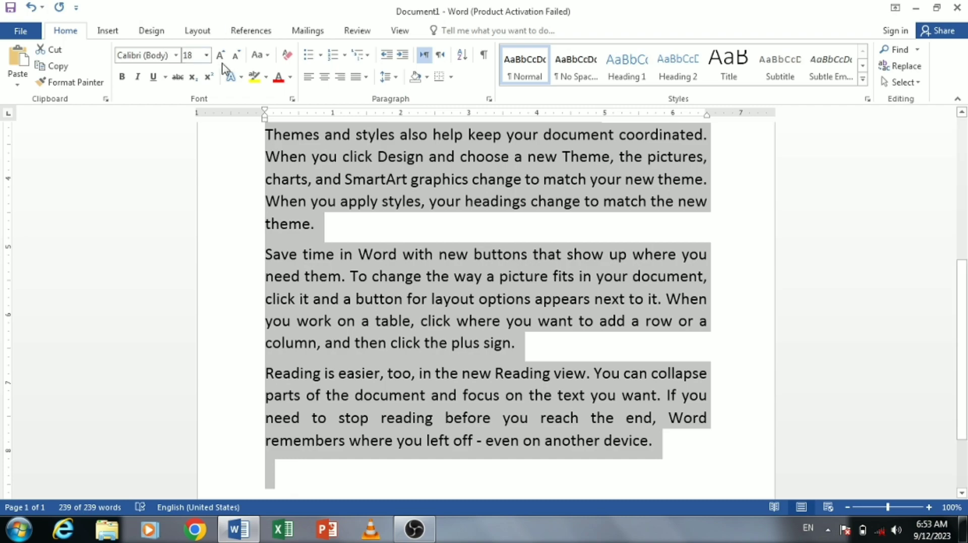
click(203, 34)
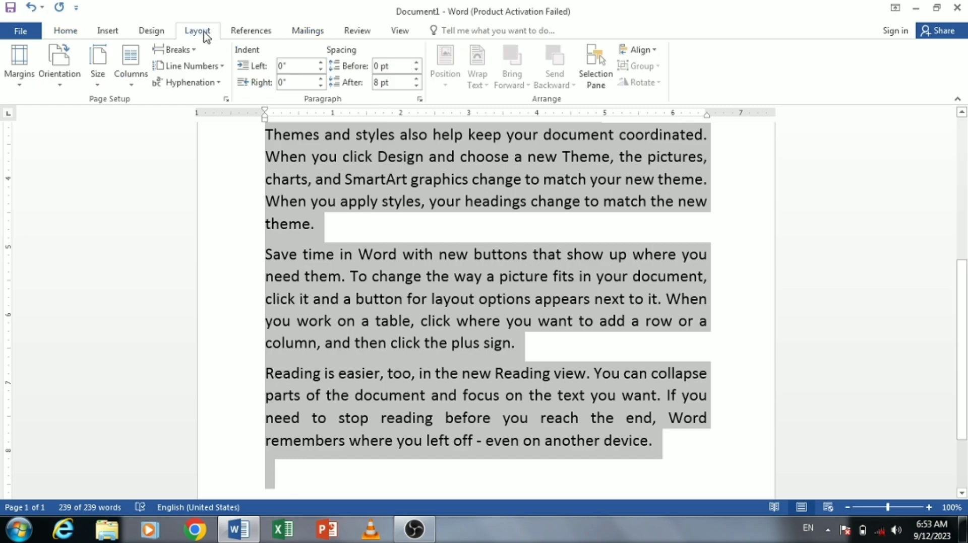
click(23, 85)
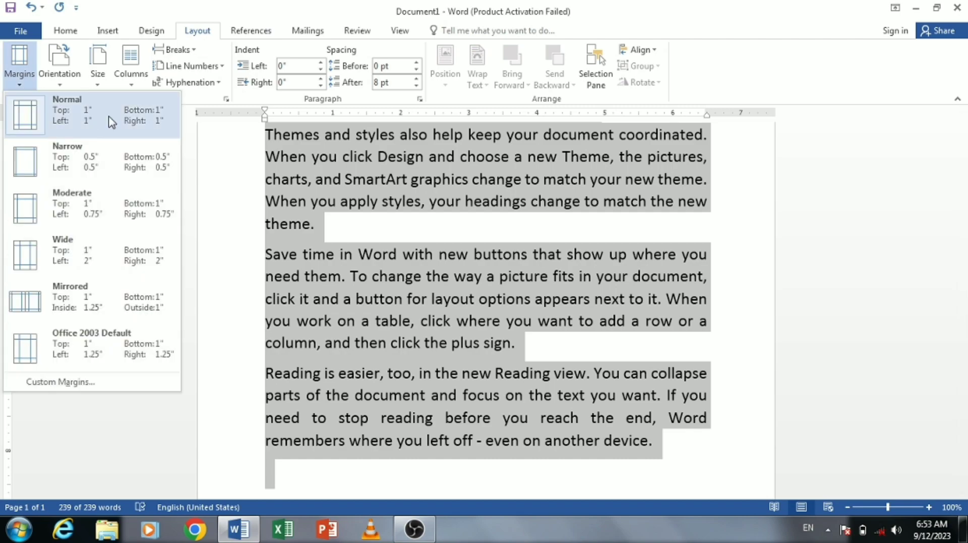
click(237, 258)
click(238, 235)
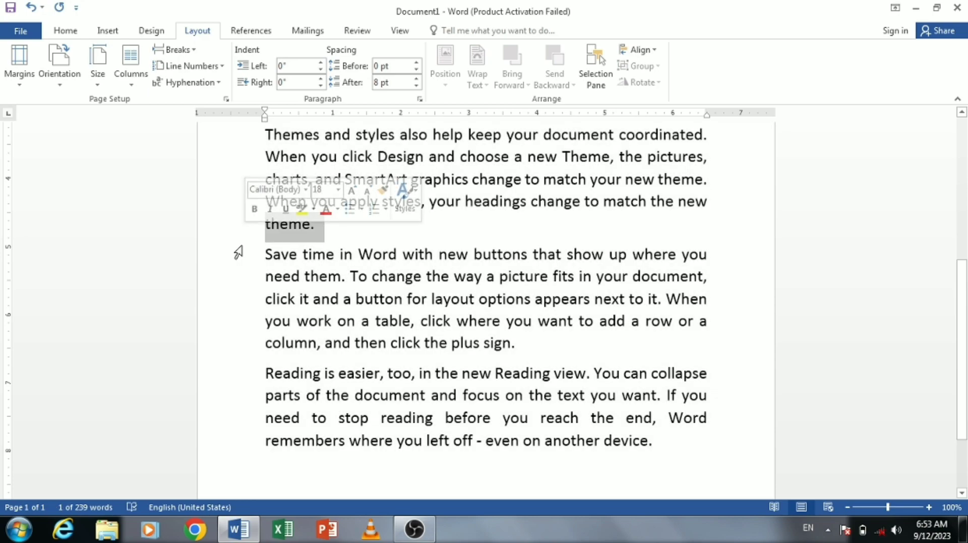
click(238, 254)
click(324, 318)
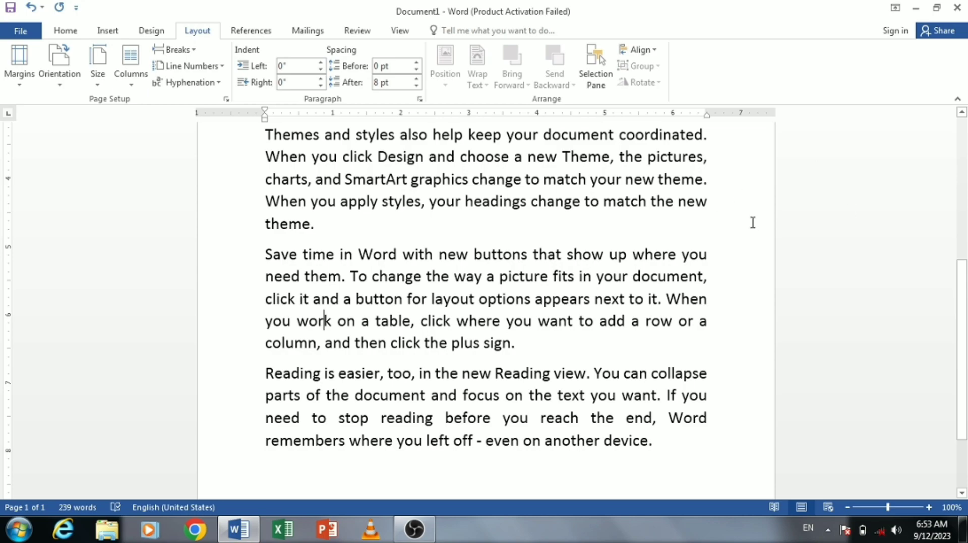
Step: Apply the Narrow margin preset (0.5" on all sides) to the document
drag(965, 327, 939, 58)
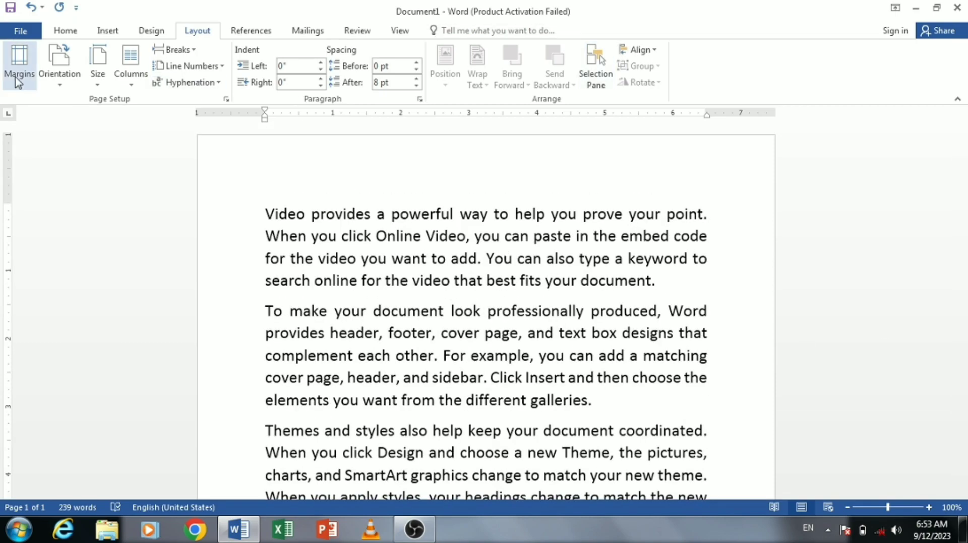
click(18, 75)
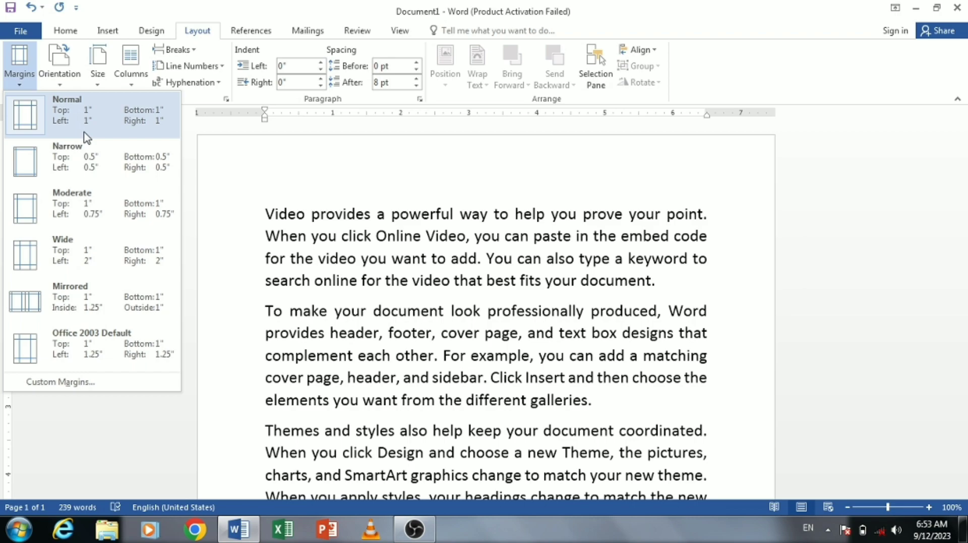
click(115, 163)
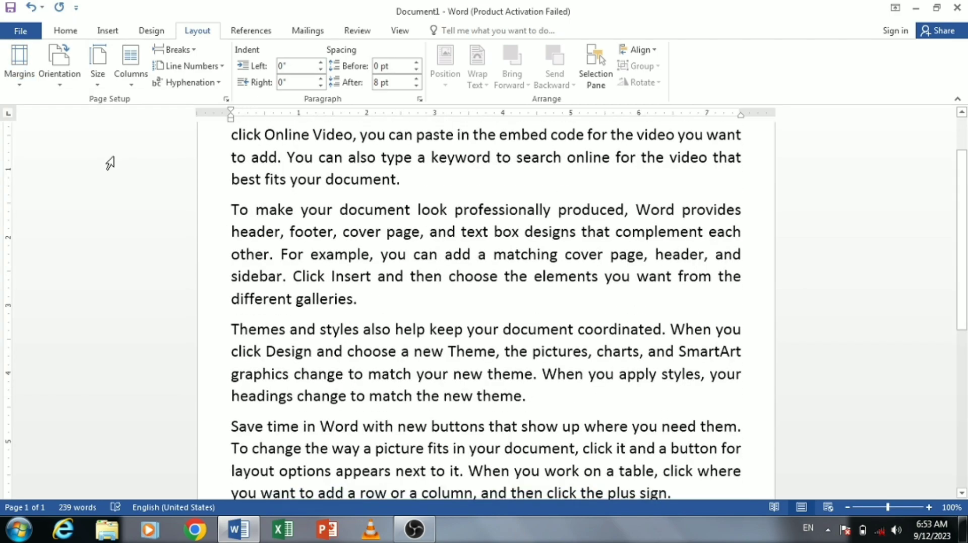
Step: Copy the entire text and paste it repeatedly at the end of the document to fill 16 pages
key(ctrl+a)
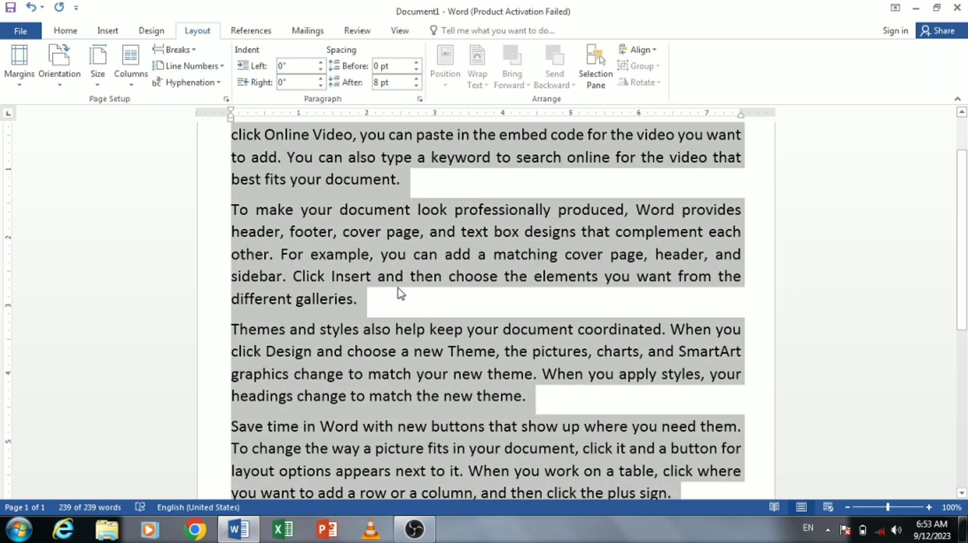
key(ctrl+End)
text(v)
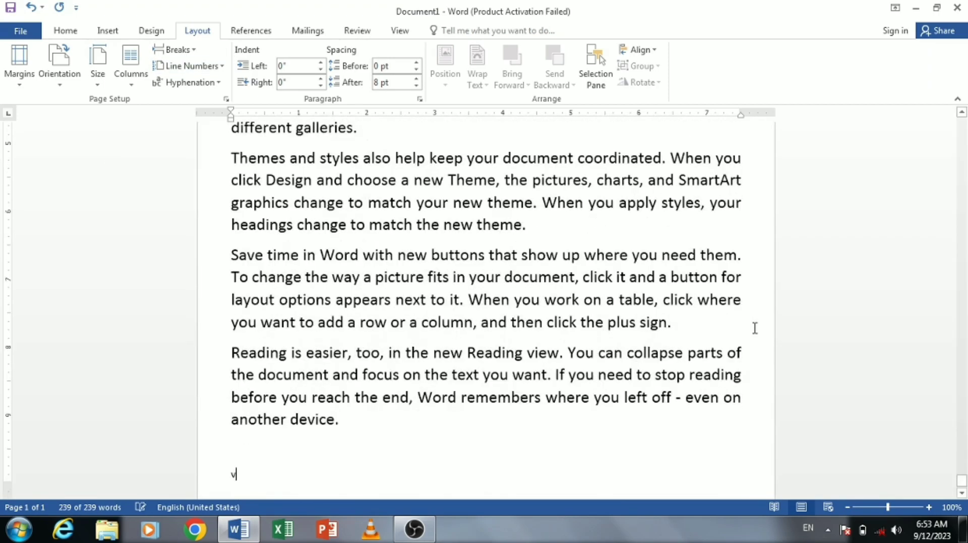
Step: Apply the Wide margin preset (1" top and bottom, 2" left and right) to the document
drag(961, 482, 963, 115)
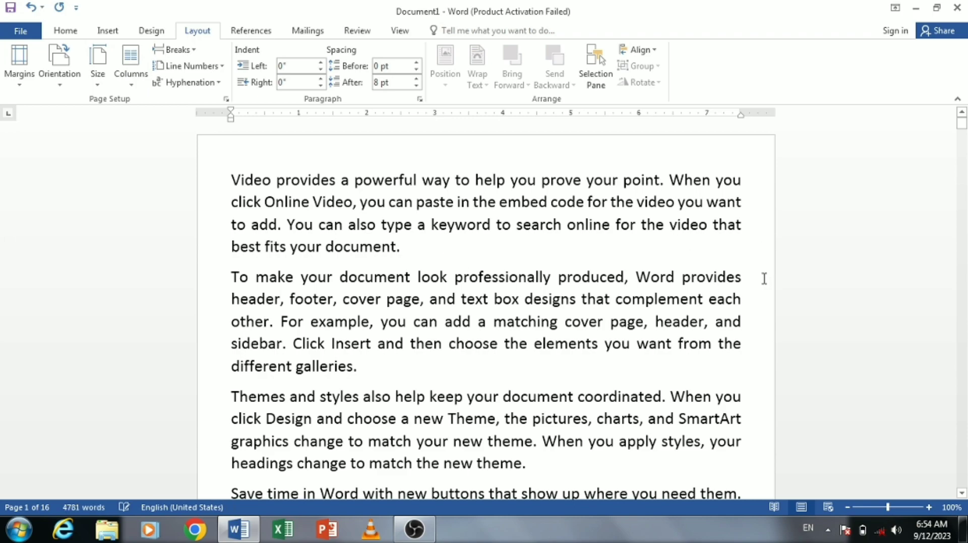
click(17, 75)
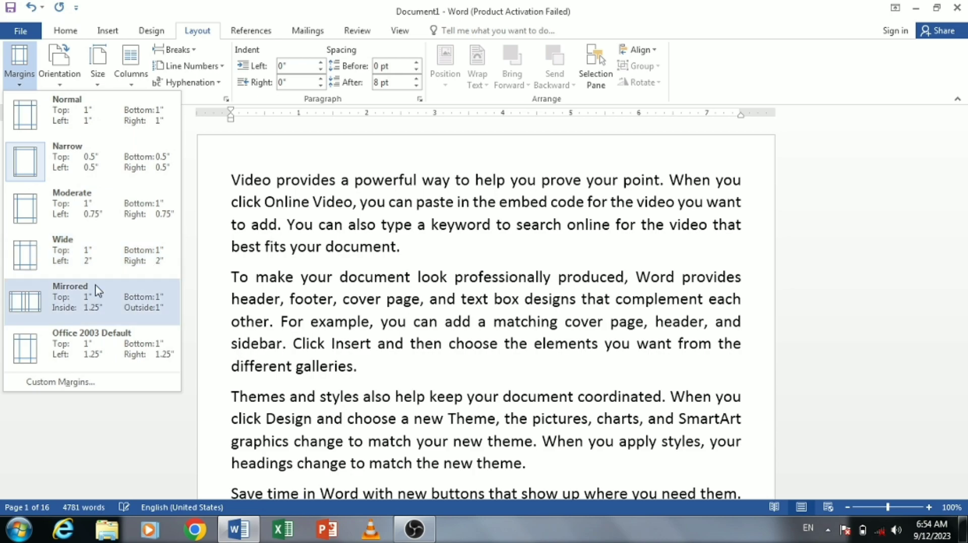
click(87, 265)
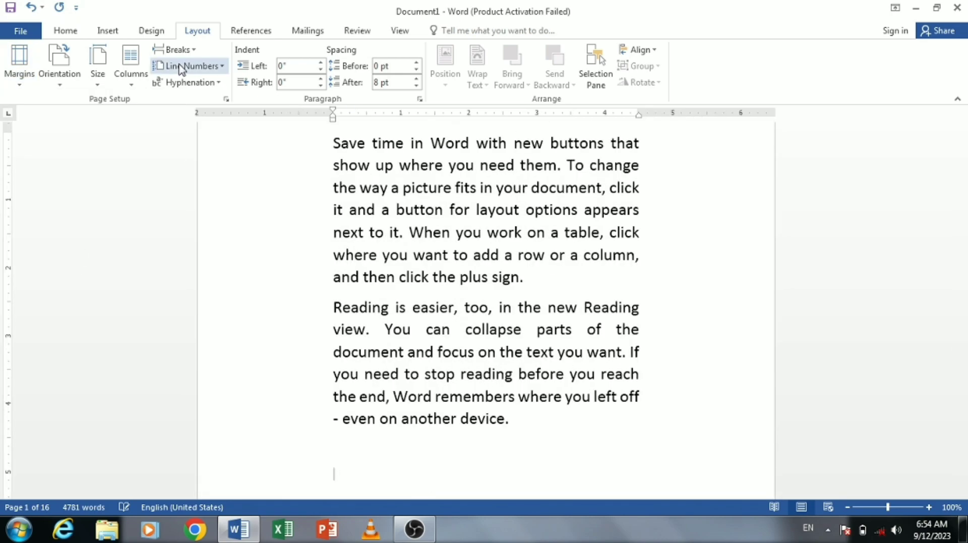
Step: Apply the Normal margin preset (1" on all sides) and return to the start of the document
click(19, 75)
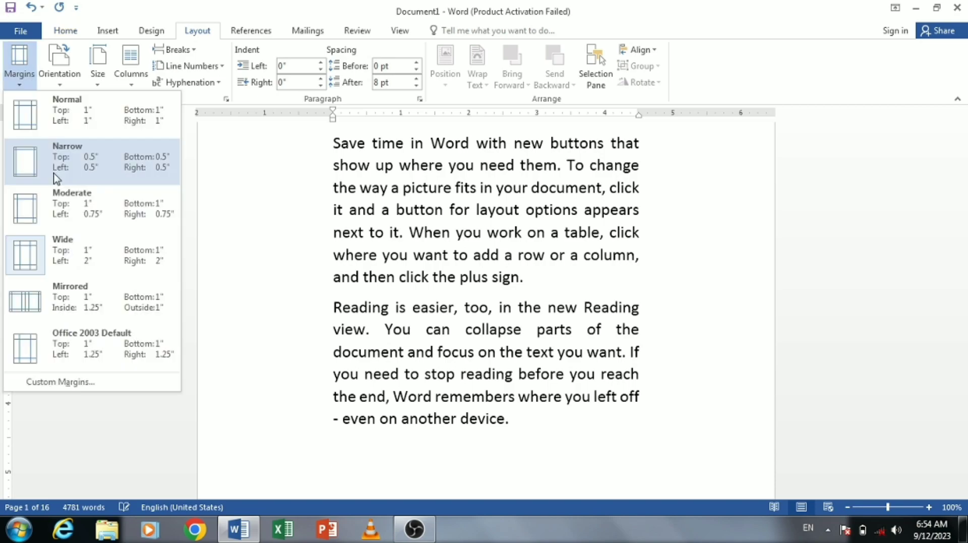
click(107, 127)
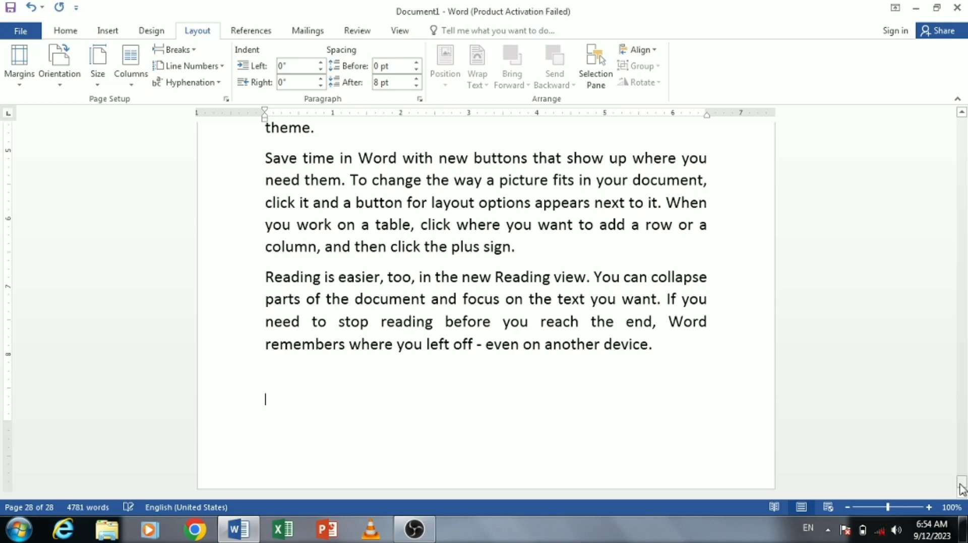
drag(961, 482, 966, 80)
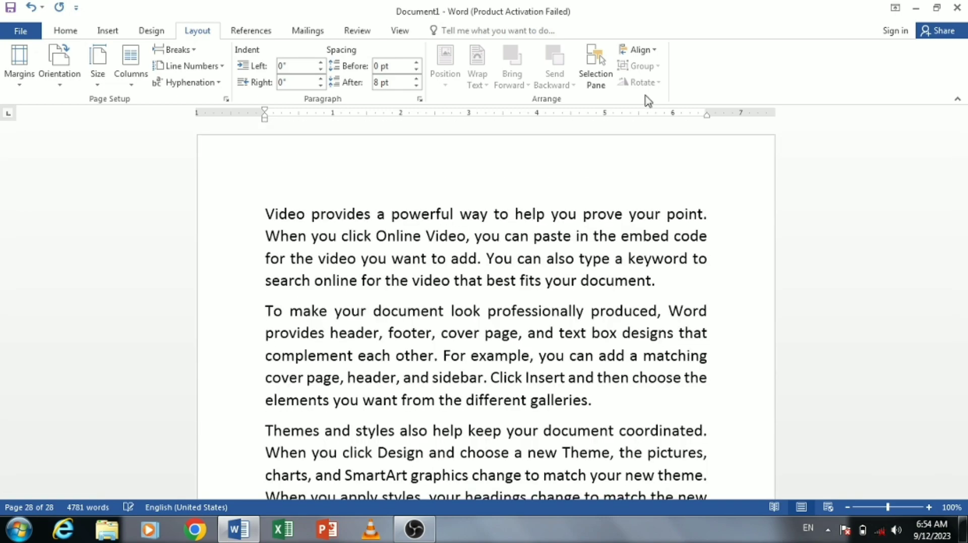
Step: Enter custom page margins of 0.5 for the top, 1 for the bottom, 0.5 for the left and 0.5 for the right
click(32, 78)
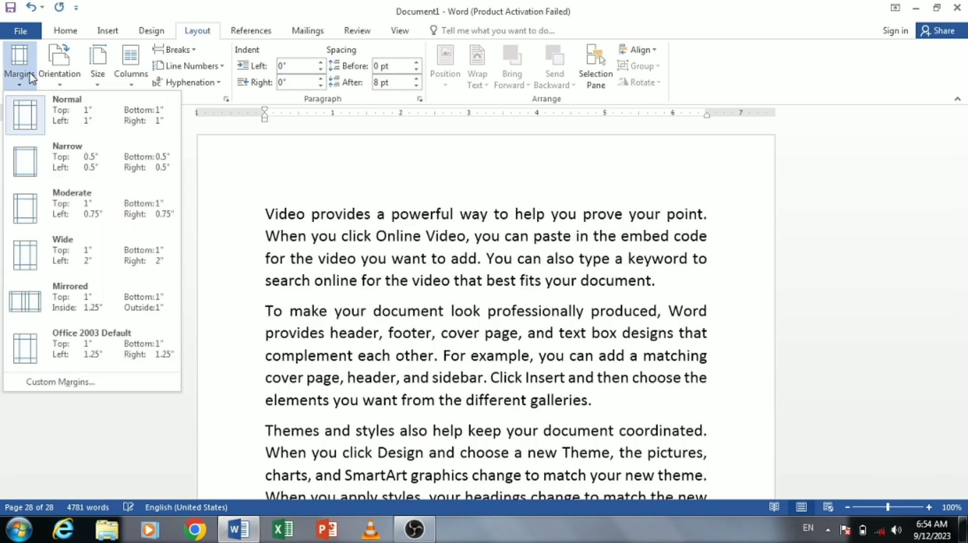
click(87, 388)
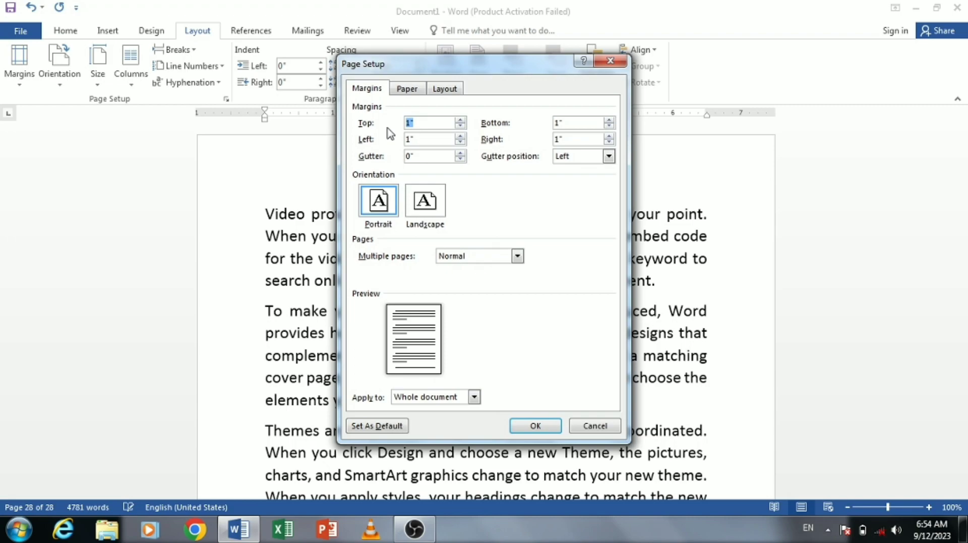
text(0.5)
drag(579, 123, 547, 131)
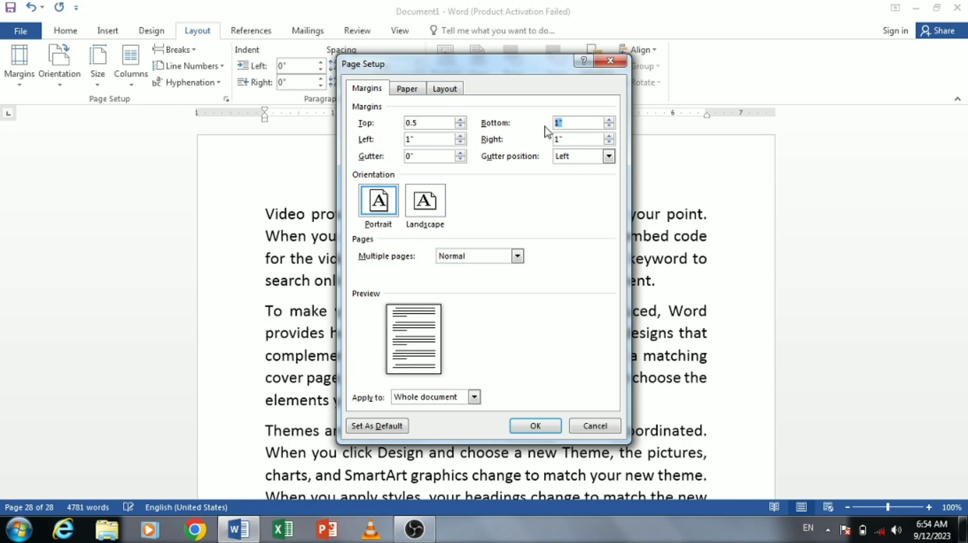
text(1)
drag(428, 137, 389, 143)
text(0.5)
drag(572, 139, 536, 134)
text(0.5)
Step: Set the page gutter to 1 and keep its position at Left
double_click(418, 160)
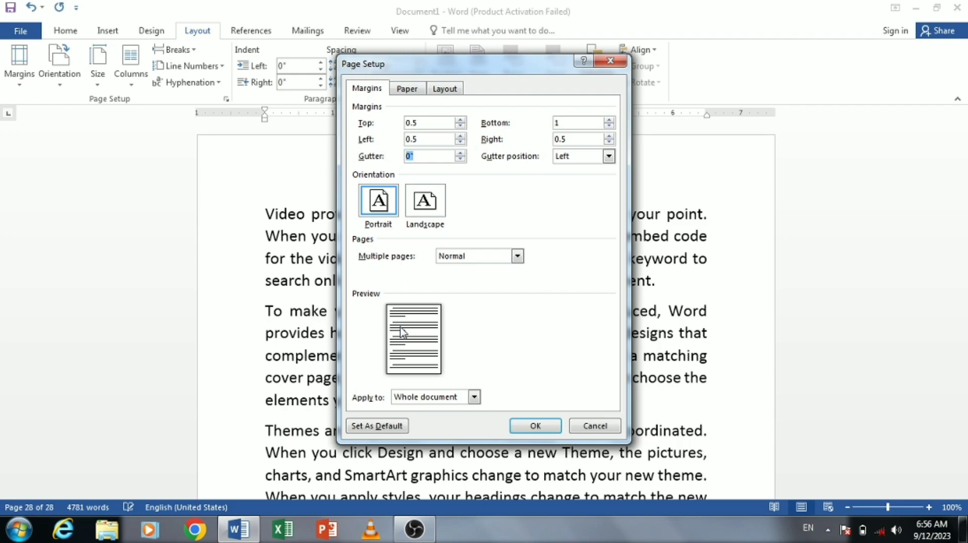
text(1)
click(609, 158)
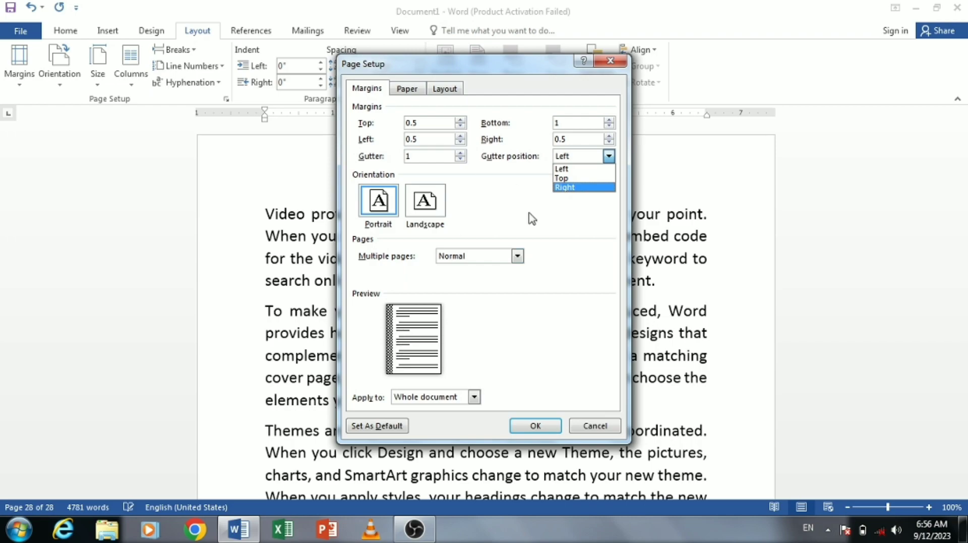
click(573, 170)
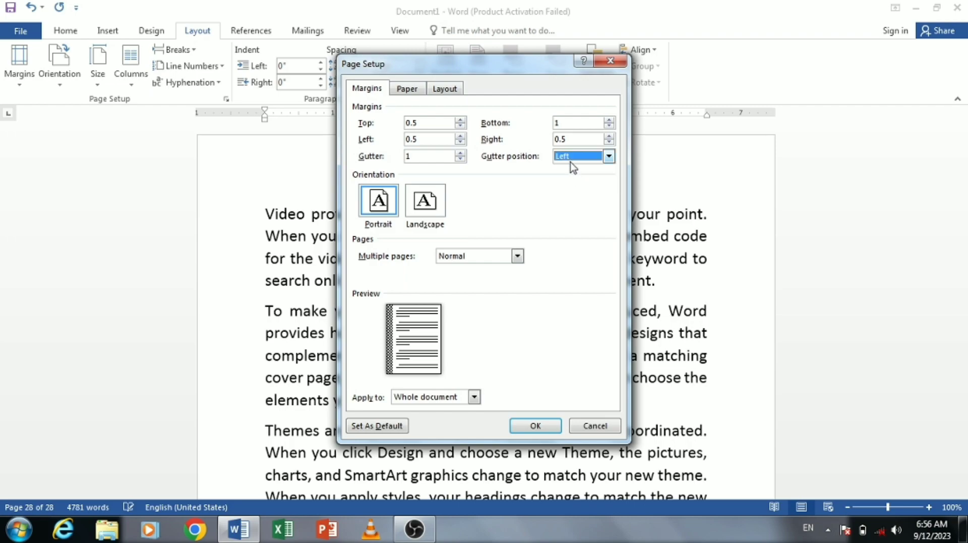
Step: Try the Top and Right gutter positions in the page preview and set the gutter back to Left
click(572, 158)
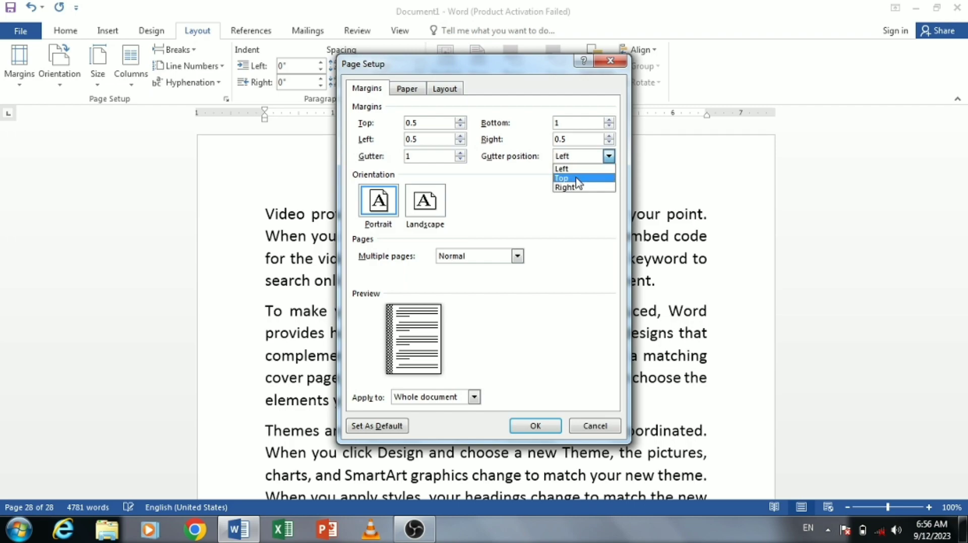
click(577, 173)
click(575, 156)
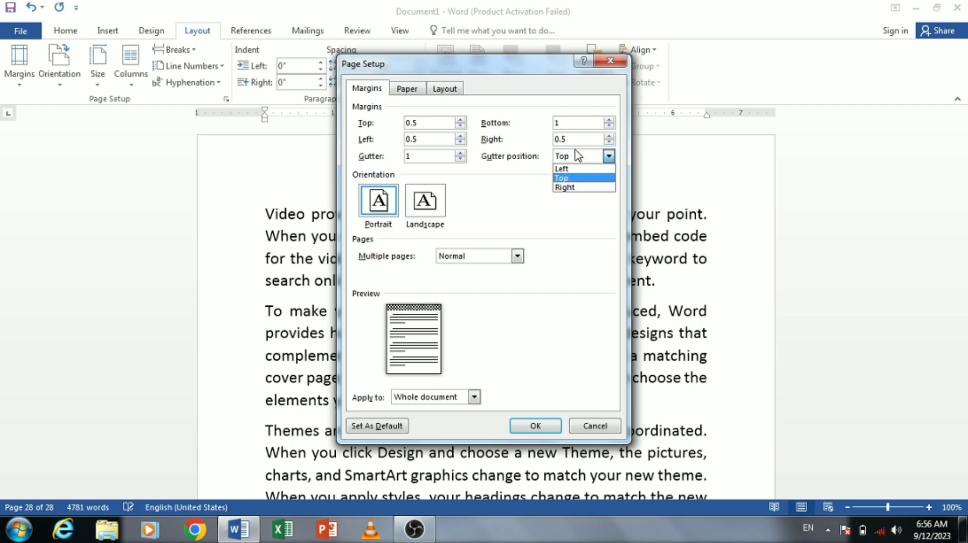
click(587, 189)
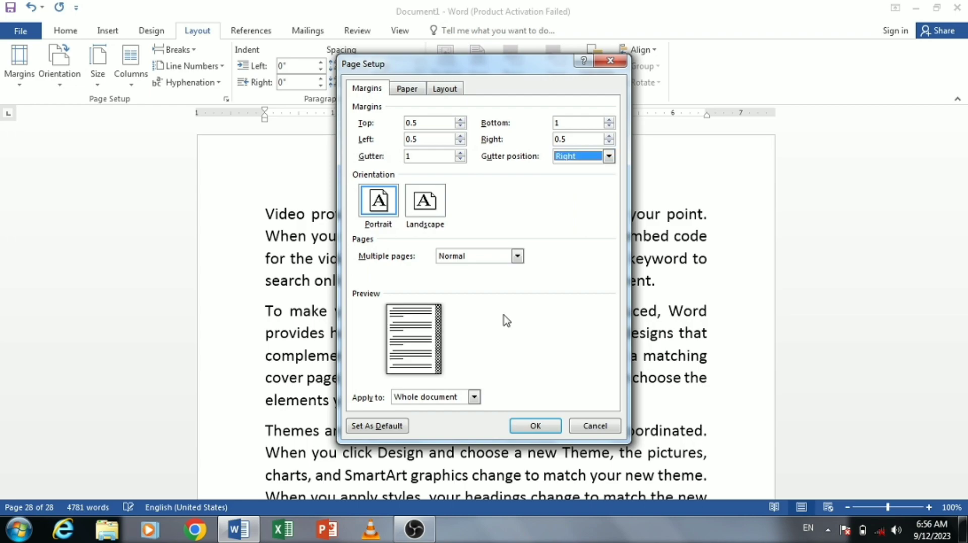
click(575, 158)
click(577, 173)
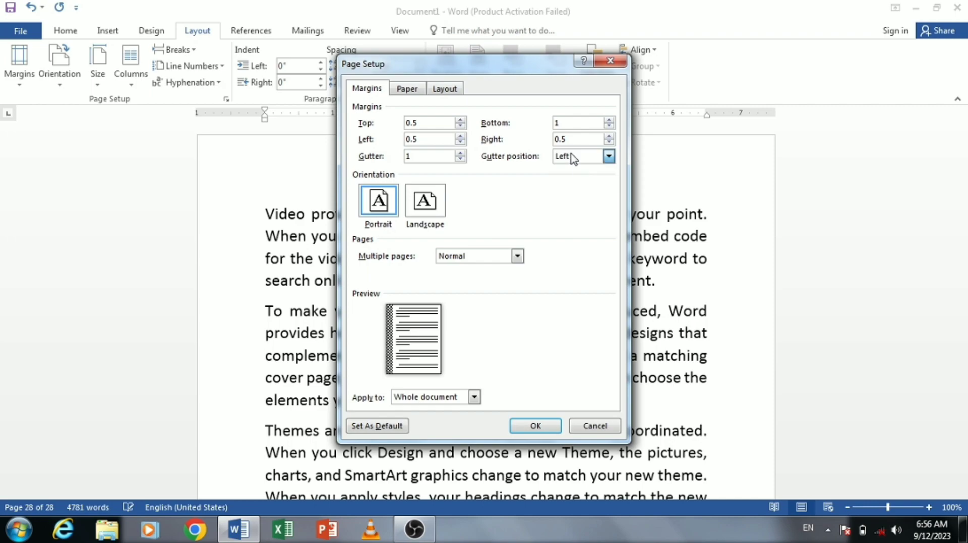
Step: Preview the gutter at the Top position once more and return the gutter position to Left
click(575, 158)
click(569, 186)
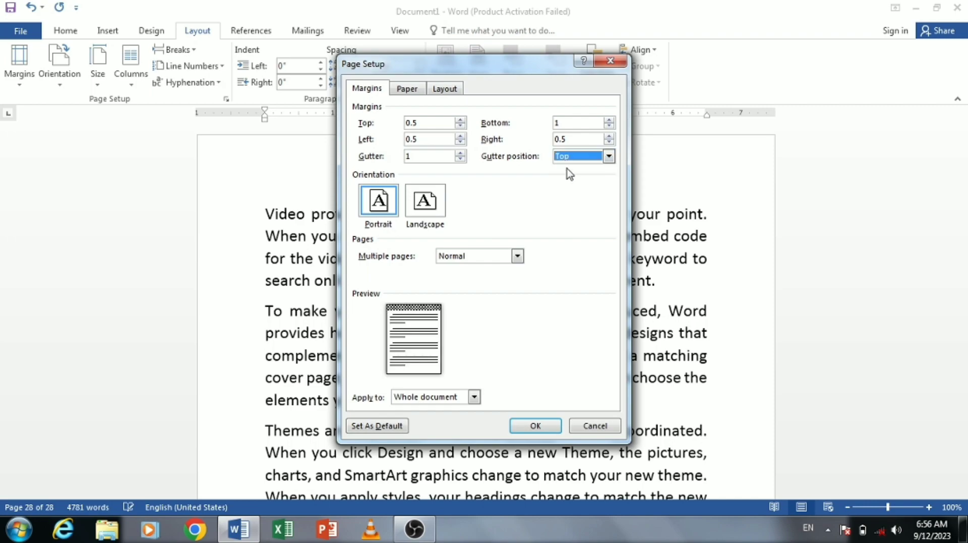
click(571, 156)
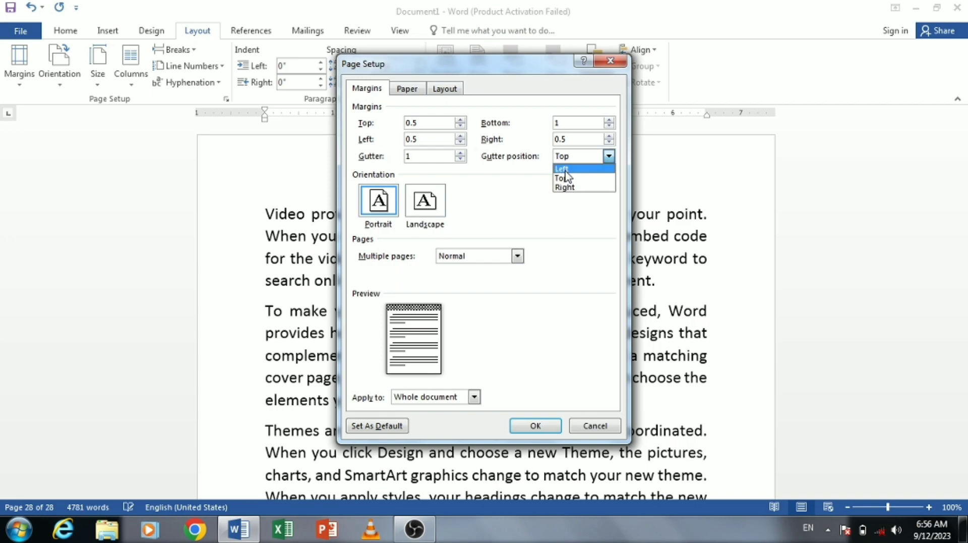
click(565, 172)
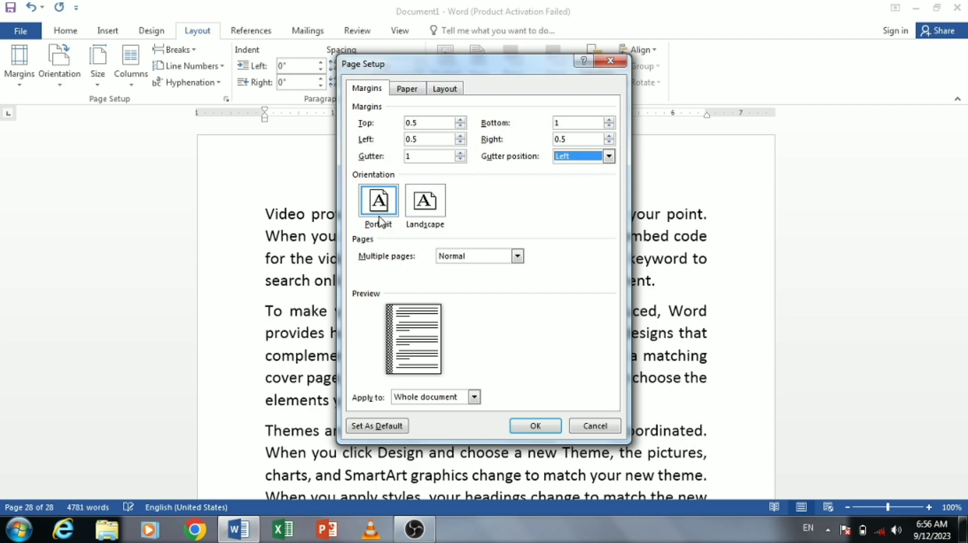
Step: Compare Landscape with Portrait orientation in the page preview and leave the orientation at Portrait
click(421, 214)
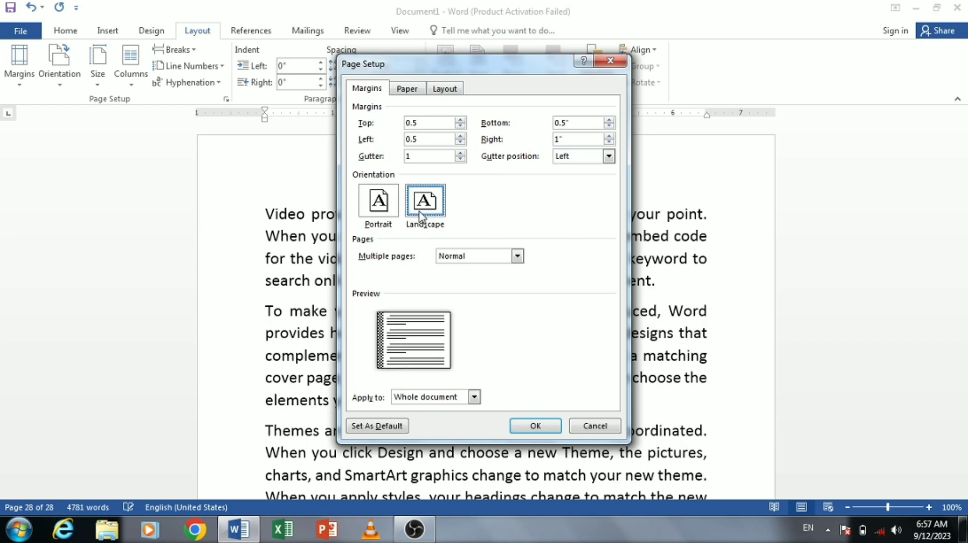
click(364, 200)
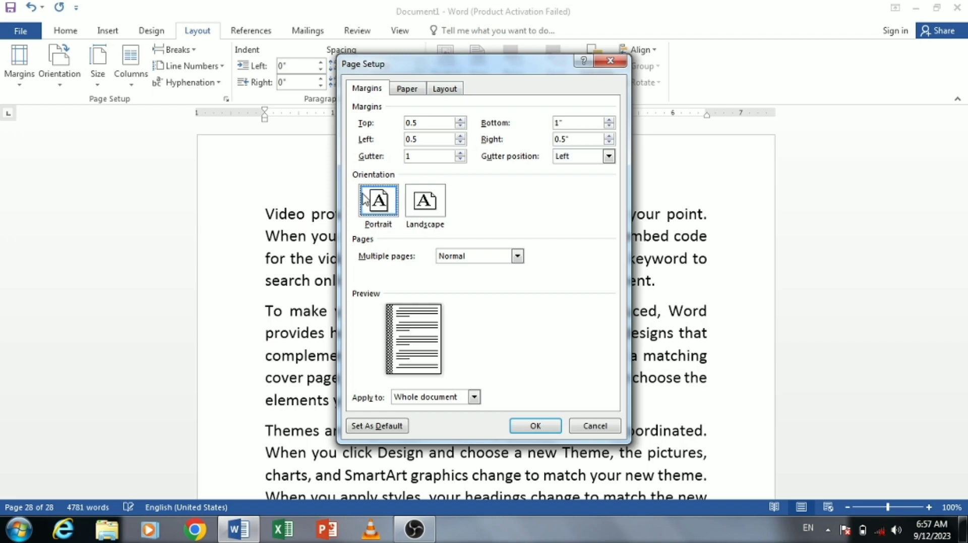
click(417, 211)
click(371, 209)
Step: Preview the Mirror margins, 2 pages per sheet and Reverse book fold multiple-page layouts, and return the setting to Normal
click(517, 257)
click(505, 278)
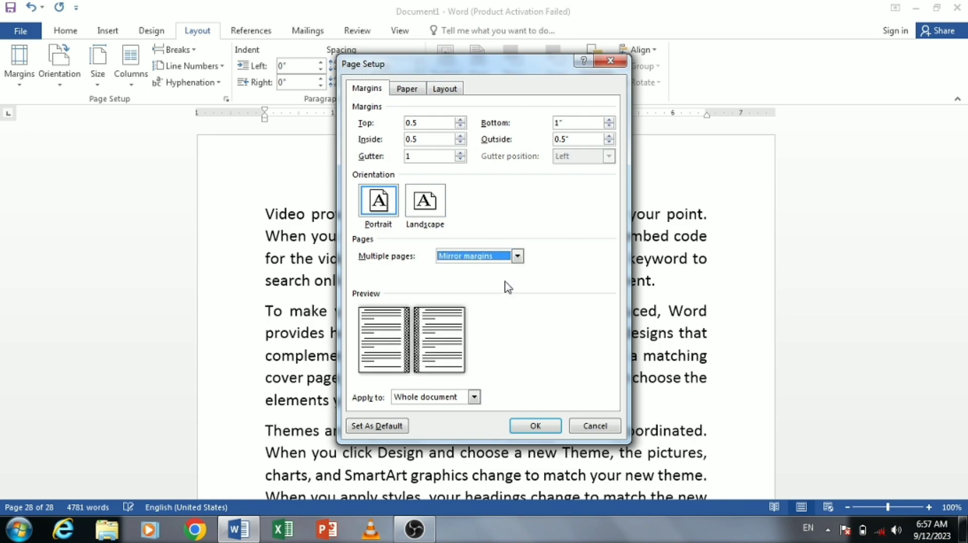
click(518, 257)
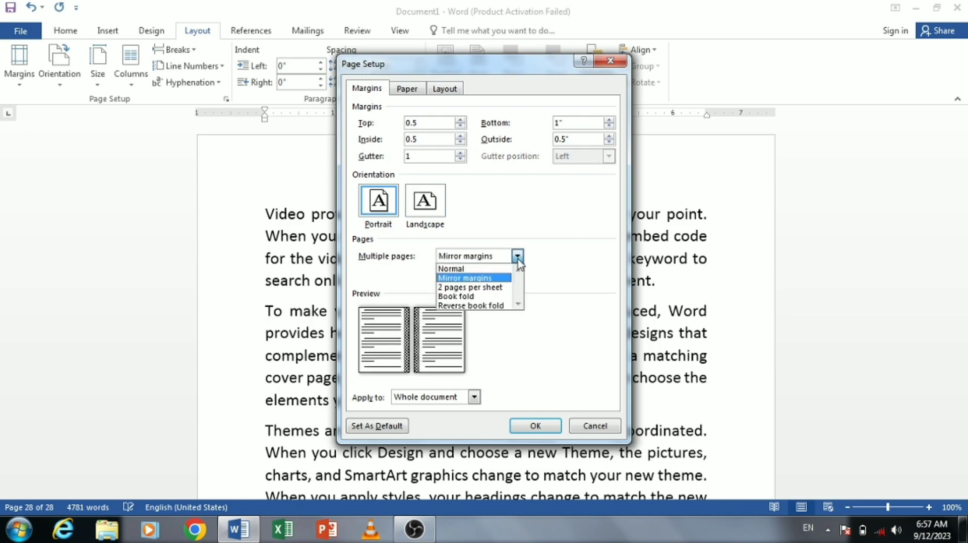
click(499, 288)
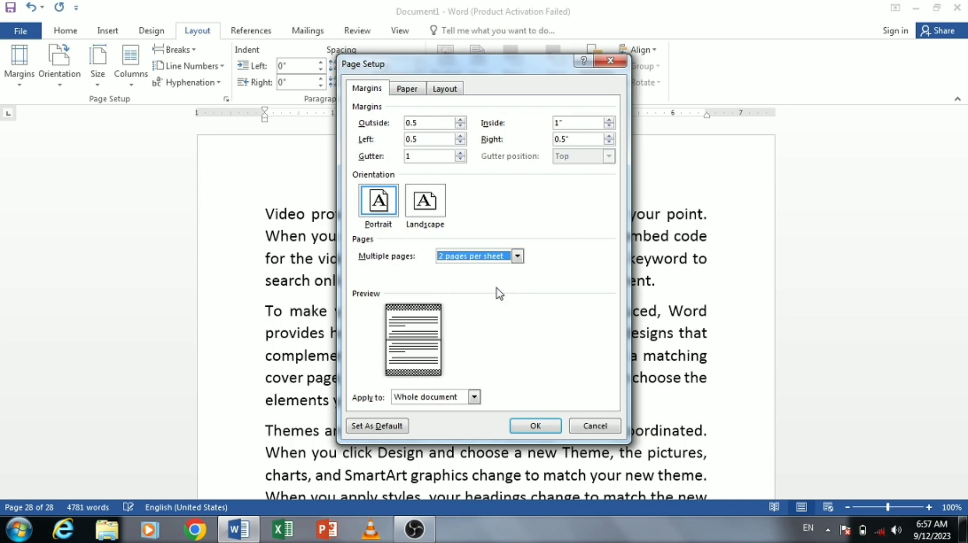
click(516, 259)
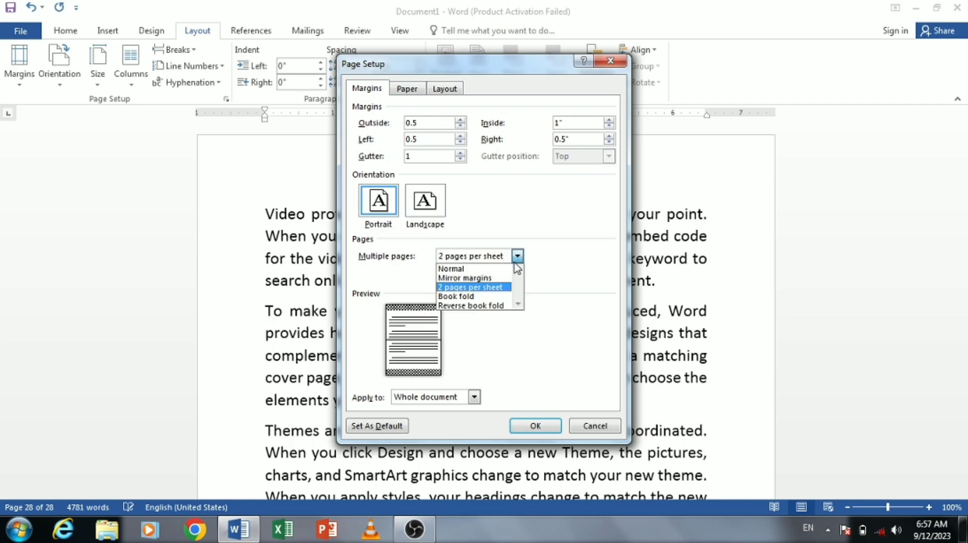
click(495, 306)
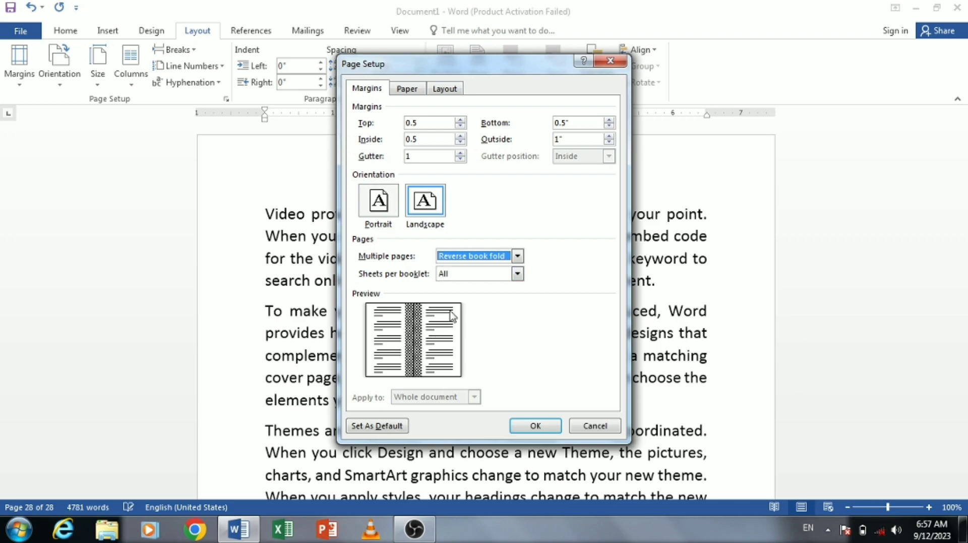
click(517, 256)
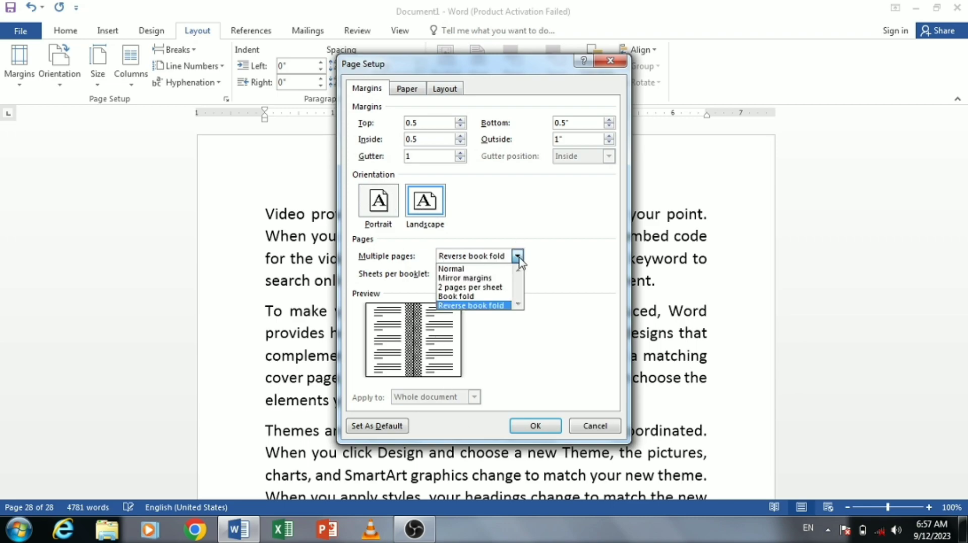
click(493, 268)
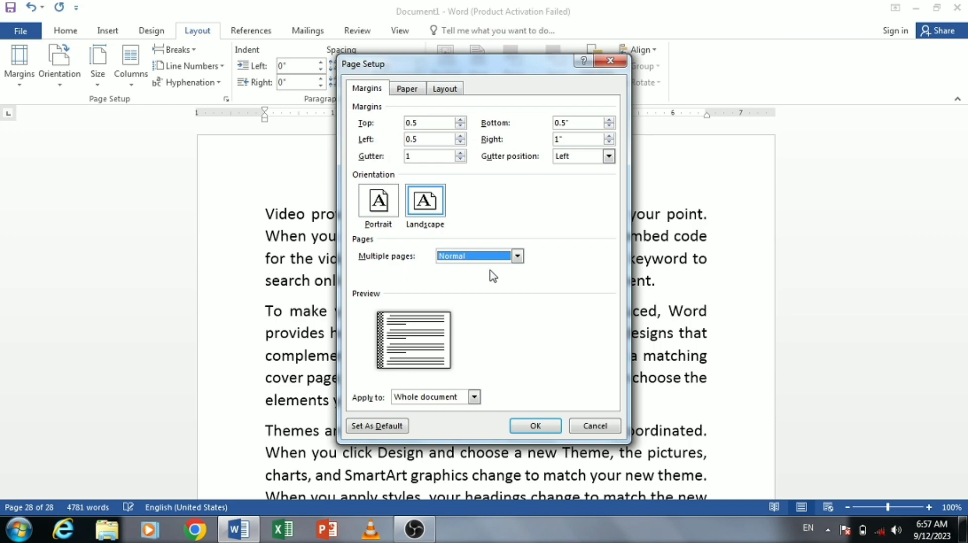
Step: Set Portrait orientation for the whole document and save the page setup as the default for new documents
click(430, 398)
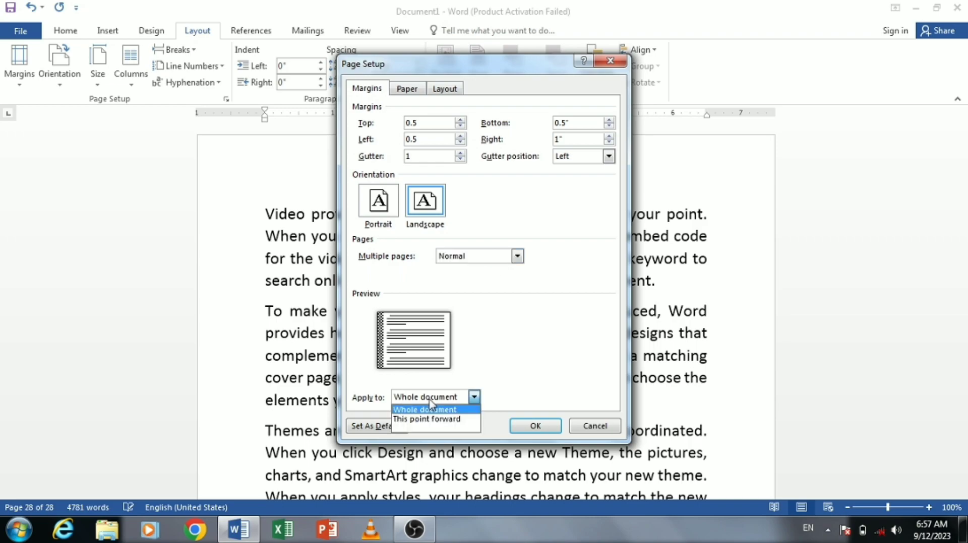
click(455, 410)
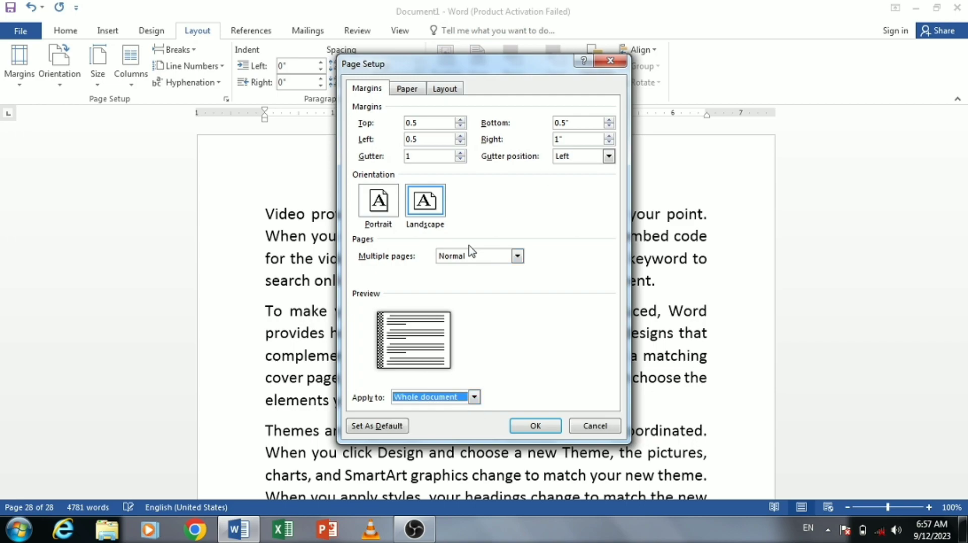
click(391, 219)
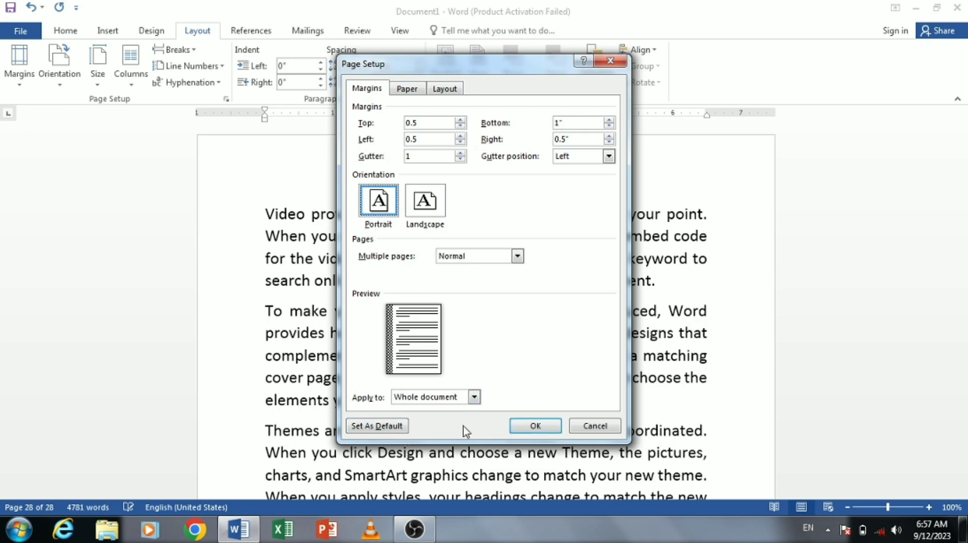
click(370, 428)
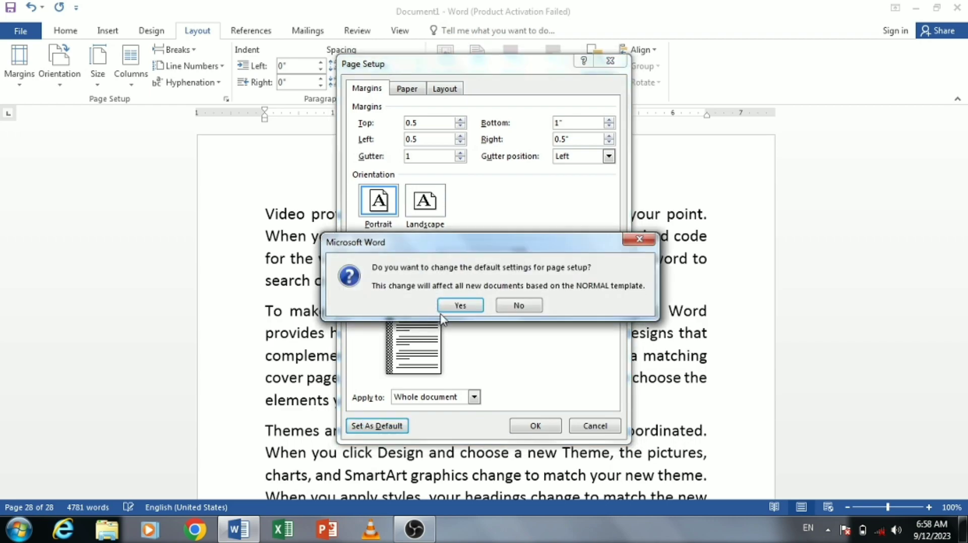
click(456, 304)
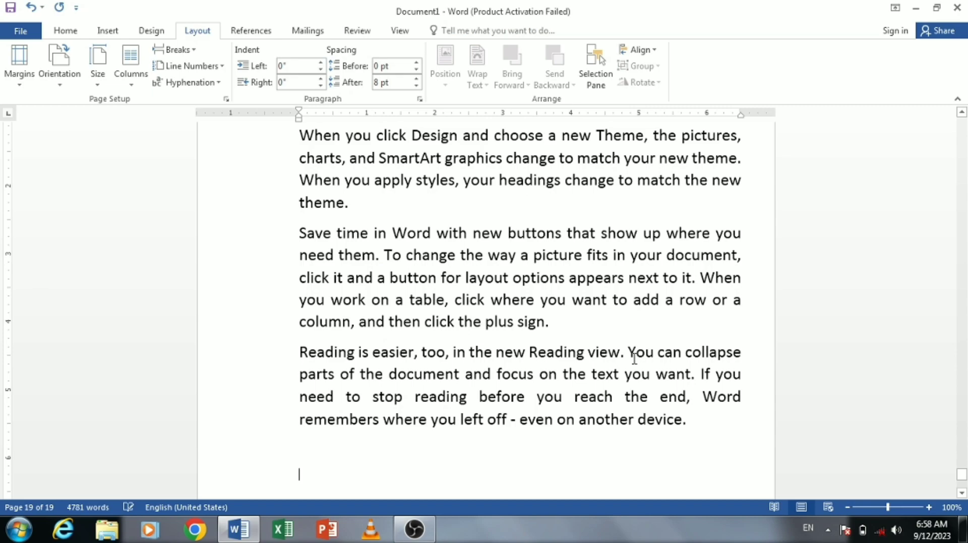
Step: Examine the new margins and gutter in the print preview, paging back from page 19 to page 5, and return to the document
key(ctrl+p)
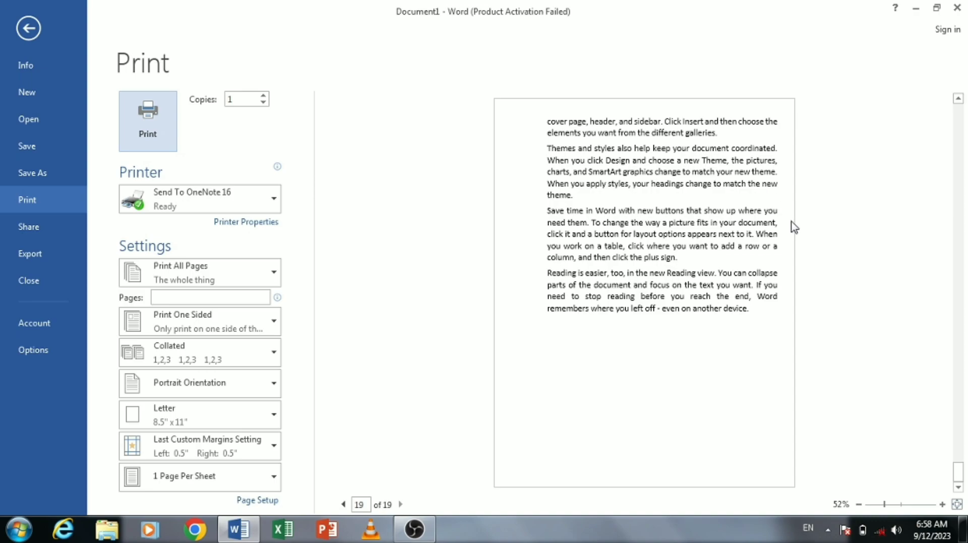
click(343, 505)
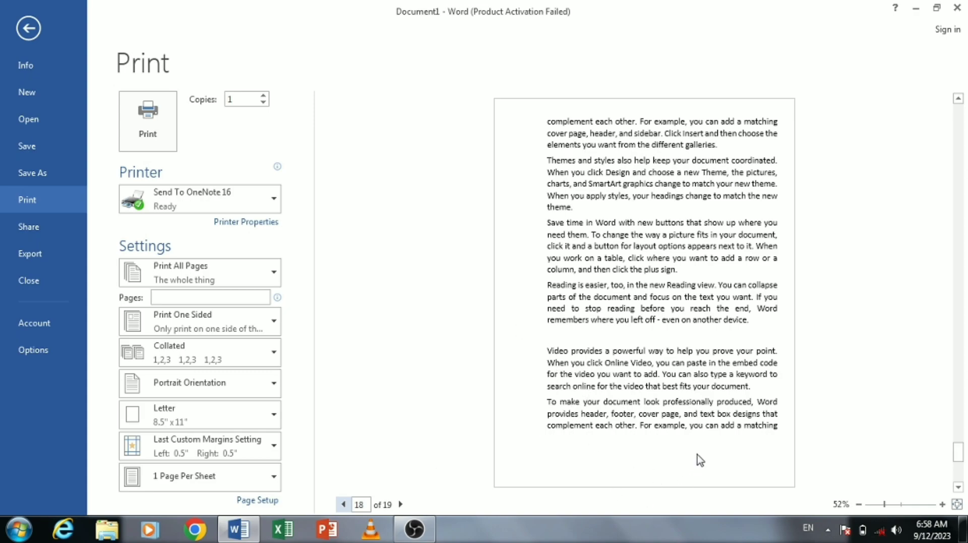
click(343, 505)
click(343, 505)
click(343, 505)
click(343, 505)
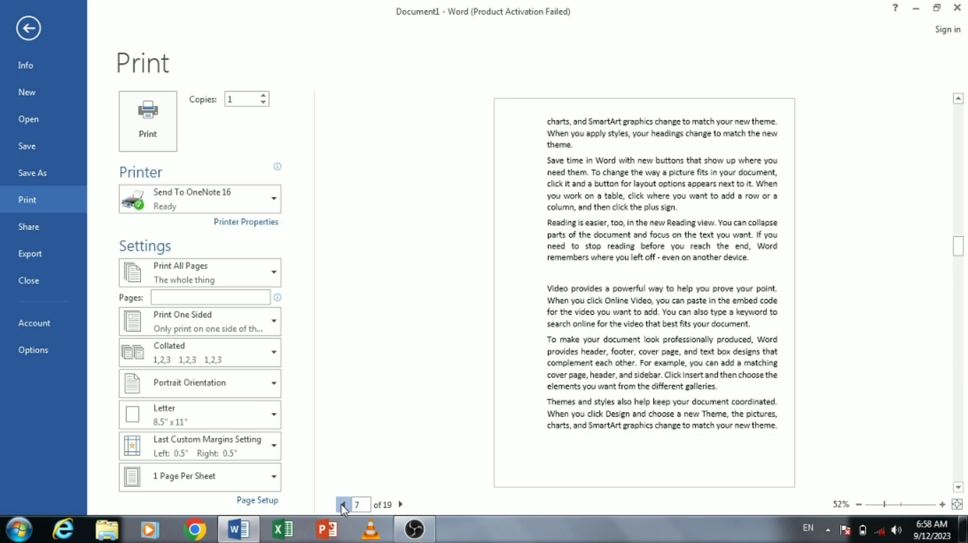
click(343, 505)
click(343, 506)
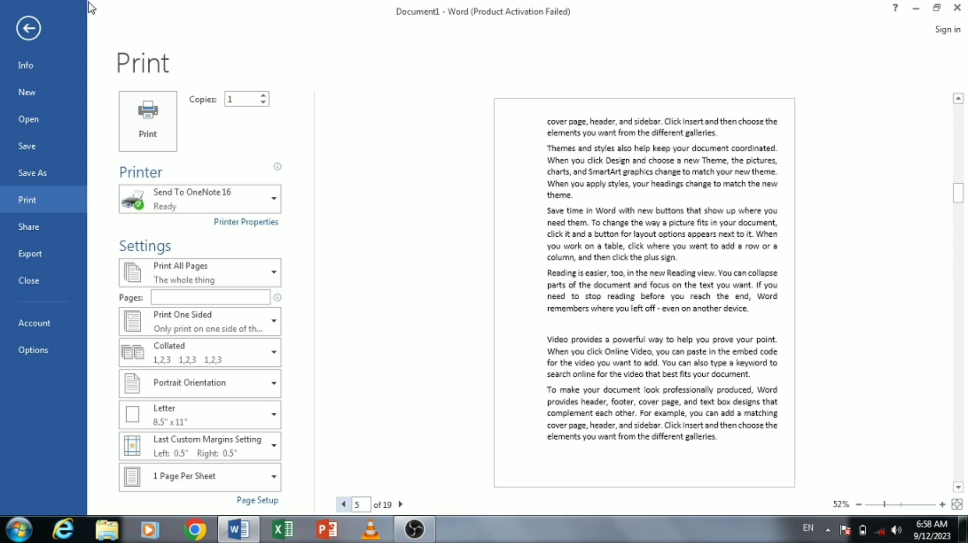
click(31, 29)
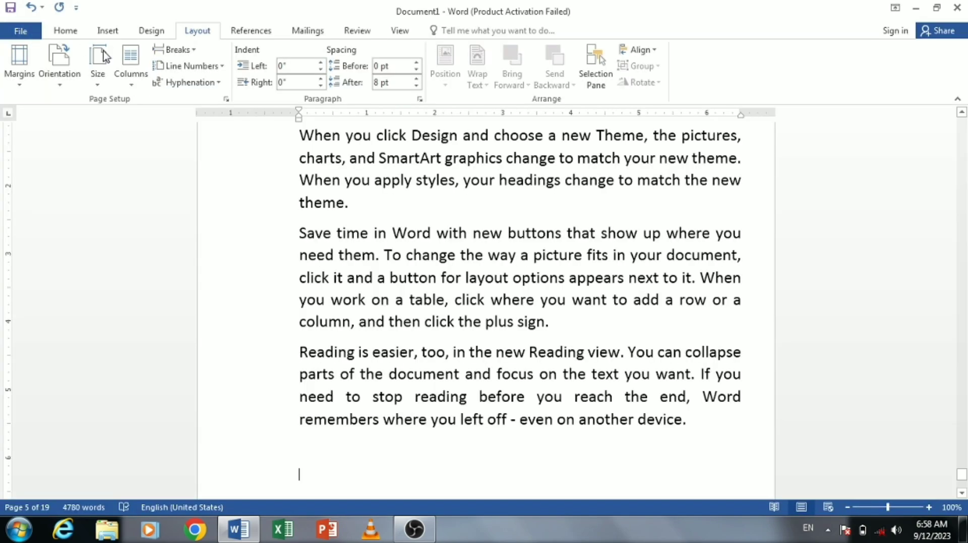
Step: Reopen the custom page setup and change the paper size to A4
click(19, 76)
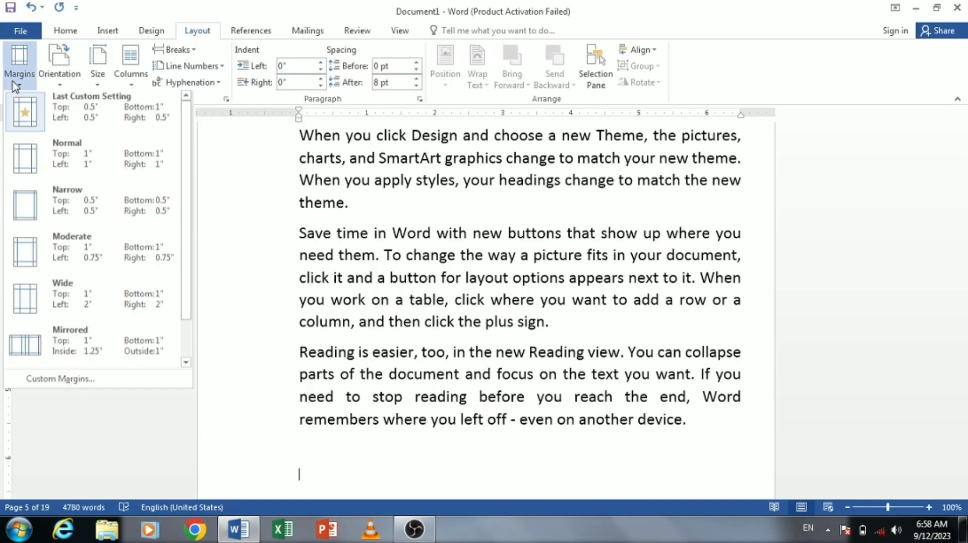
click(65, 389)
click(408, 89)
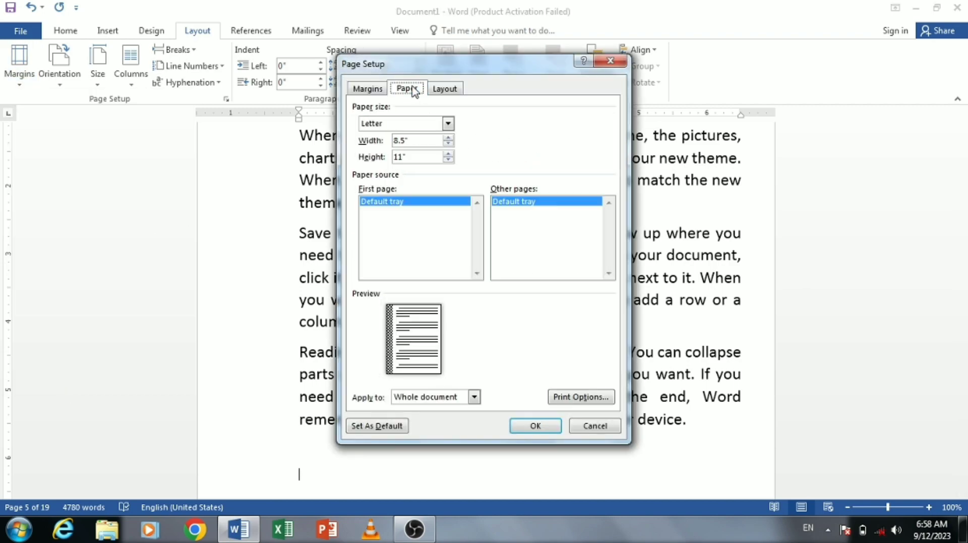
click(447, 124)
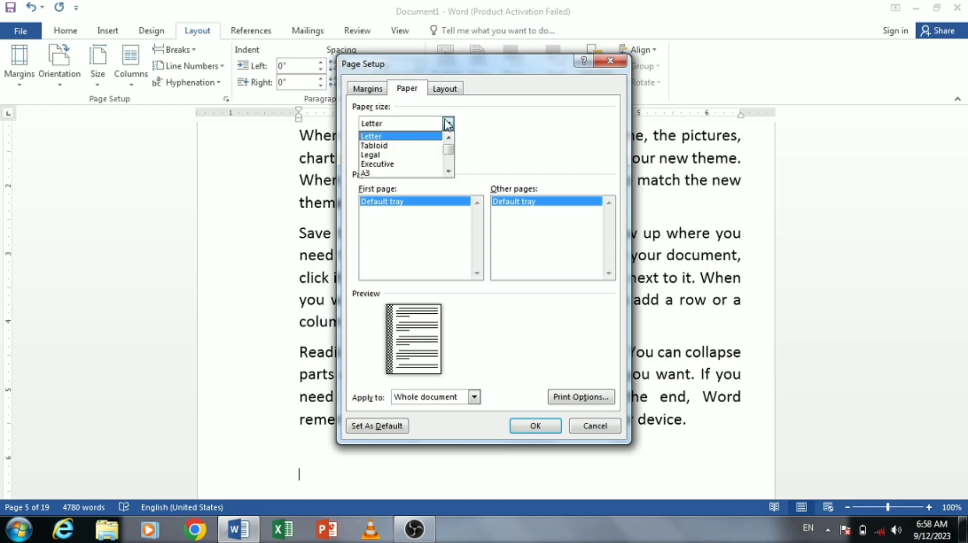
click(448, 172)
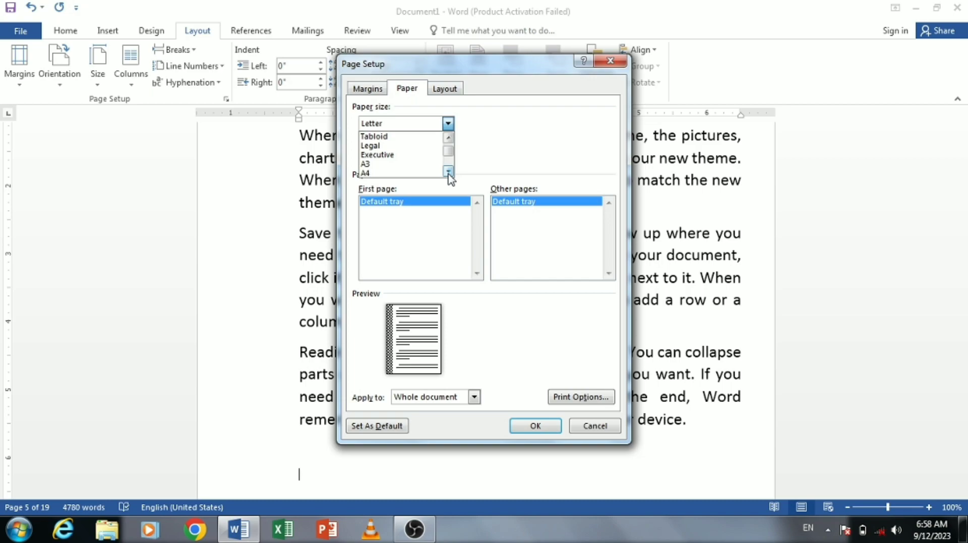
click(390, 173)
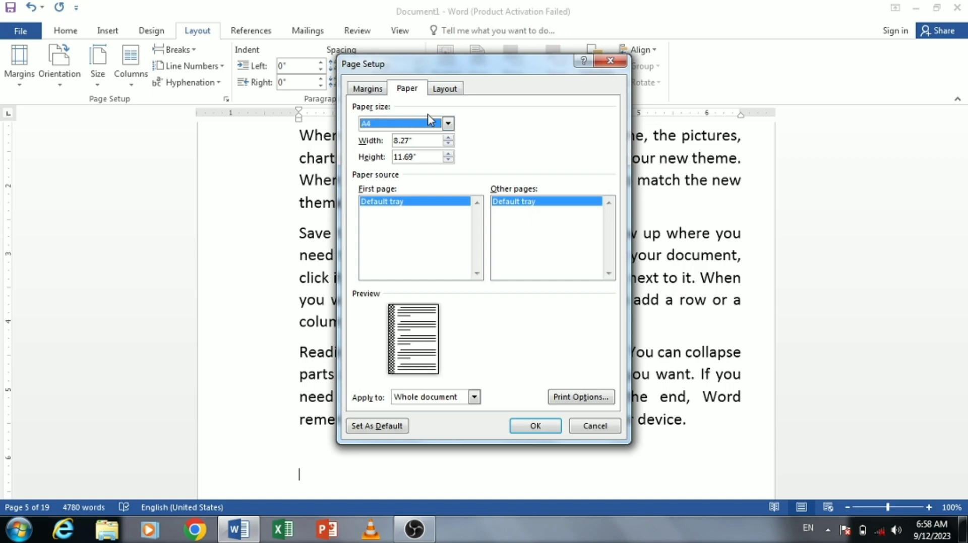
Step: Try the A3 paper size to compare its dimensions and return the paper size to A4
click(448, 124)
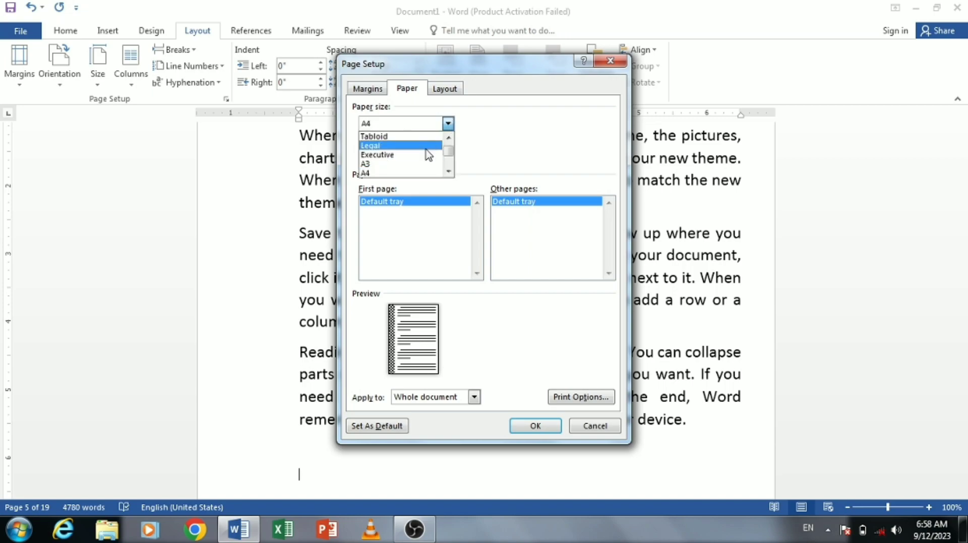
click(447, 172)
click(445, 172)
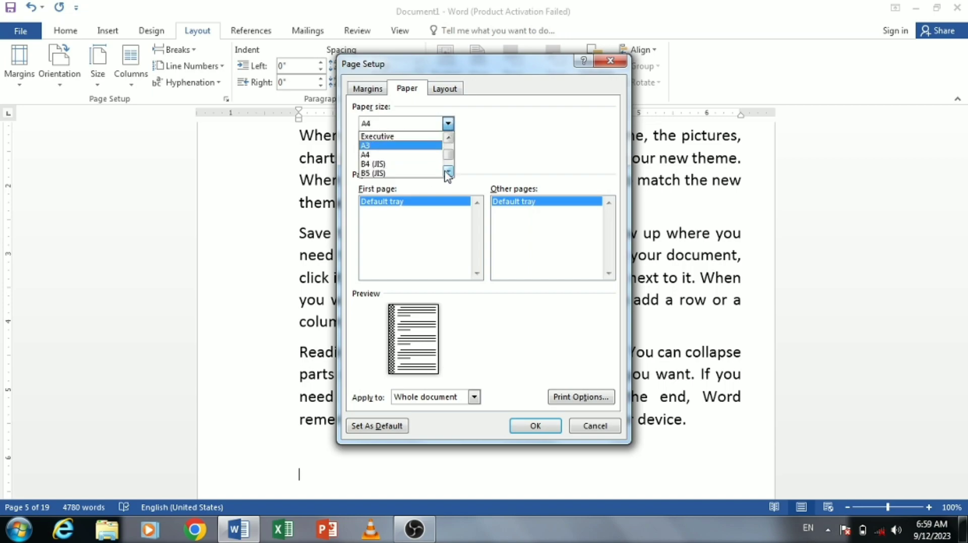
click(398, 150)
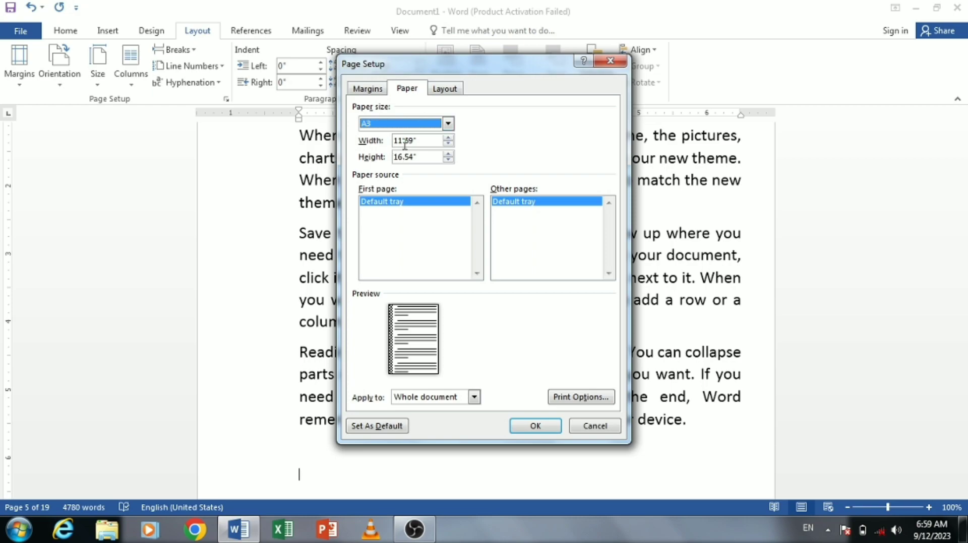
click(448, 123)
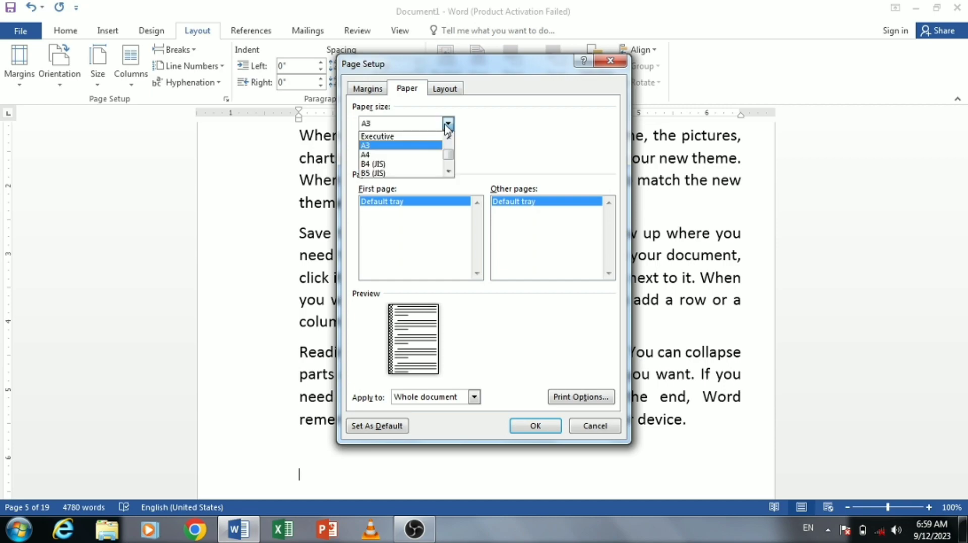
click(422, 157)
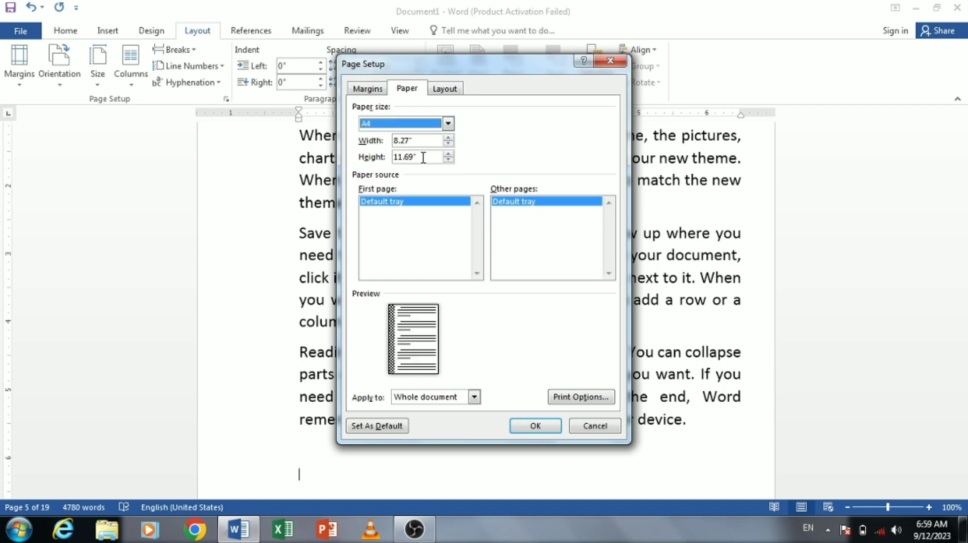
Step: Change the paper size to Envelope #10
click(447, 124)
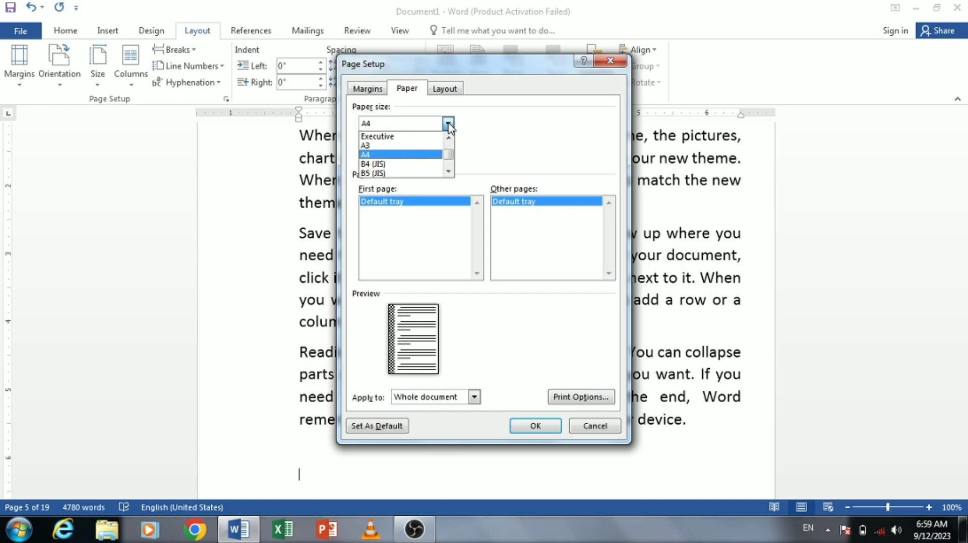
click(448, 172)
click(448, 172)
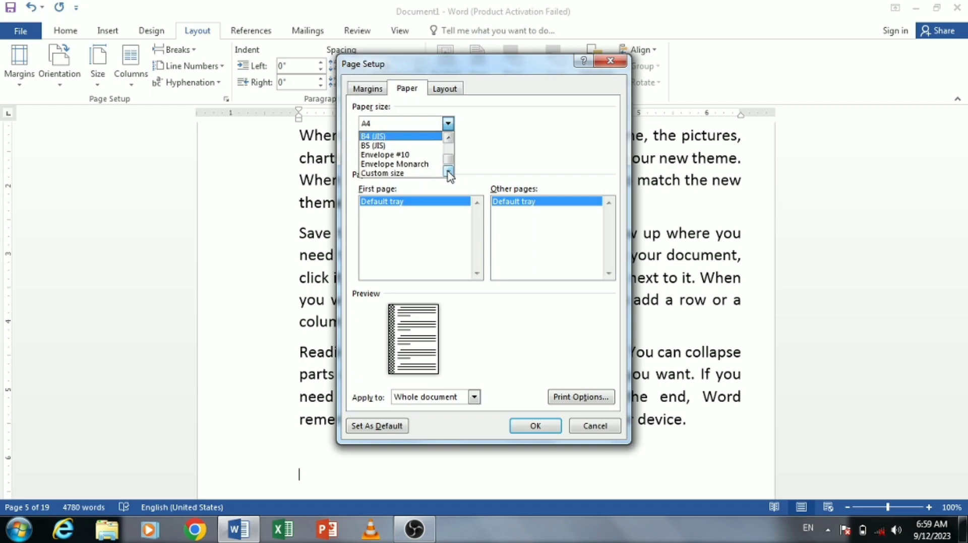
click(411, 155)
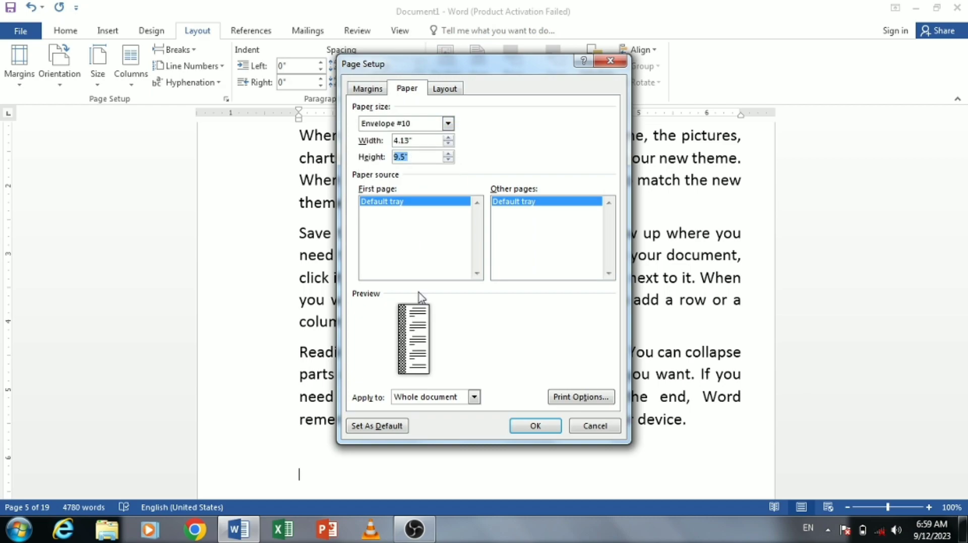
Step: Try the Envelope Monarch and B4 (JIS) paper sizes to compare their dimensions
click(448, 124)
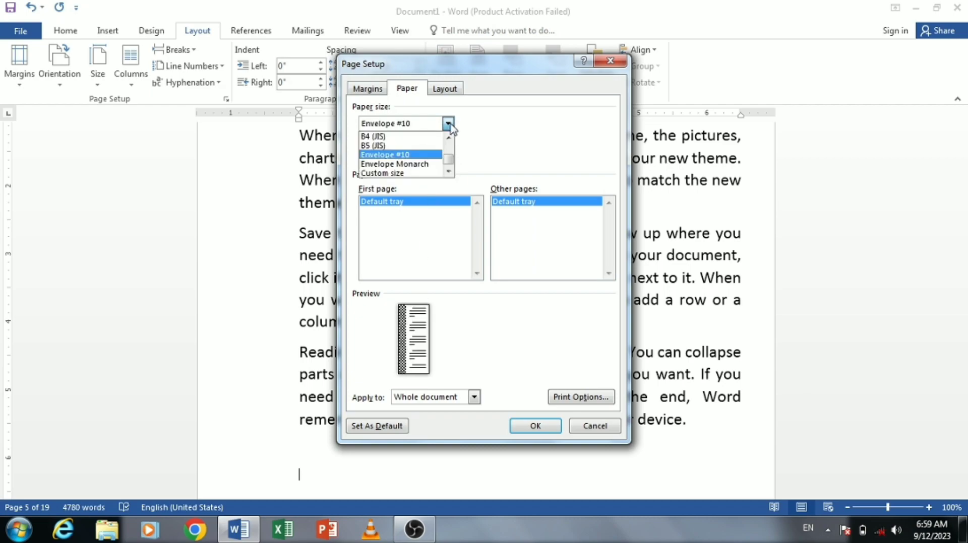
click(418, 164)
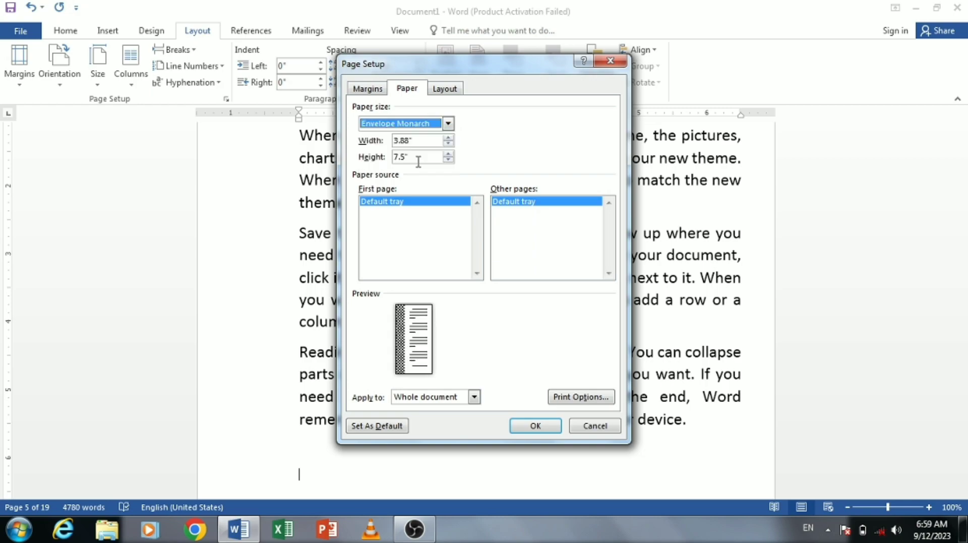
click(449, 124)
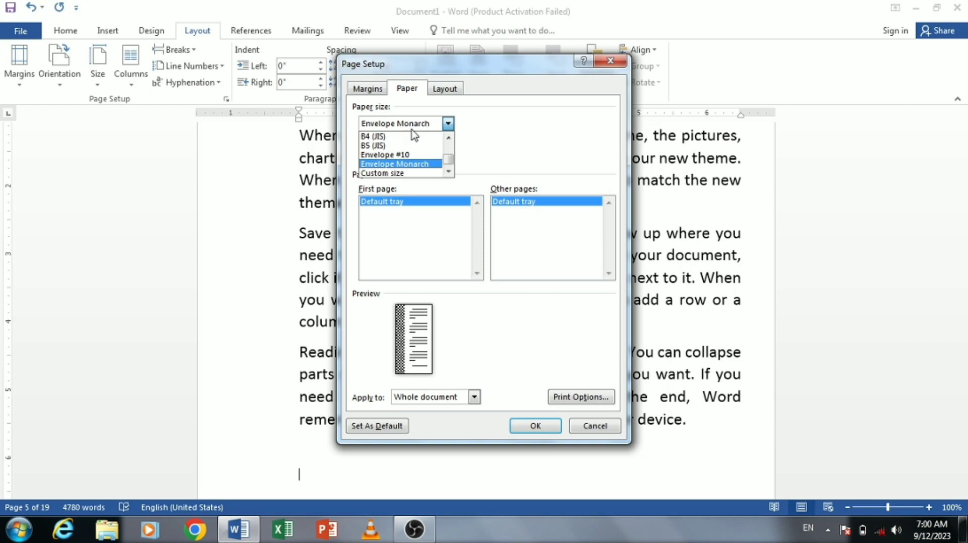
click(406, 137)
Step: Return the paper size to A4
click(448, 124)
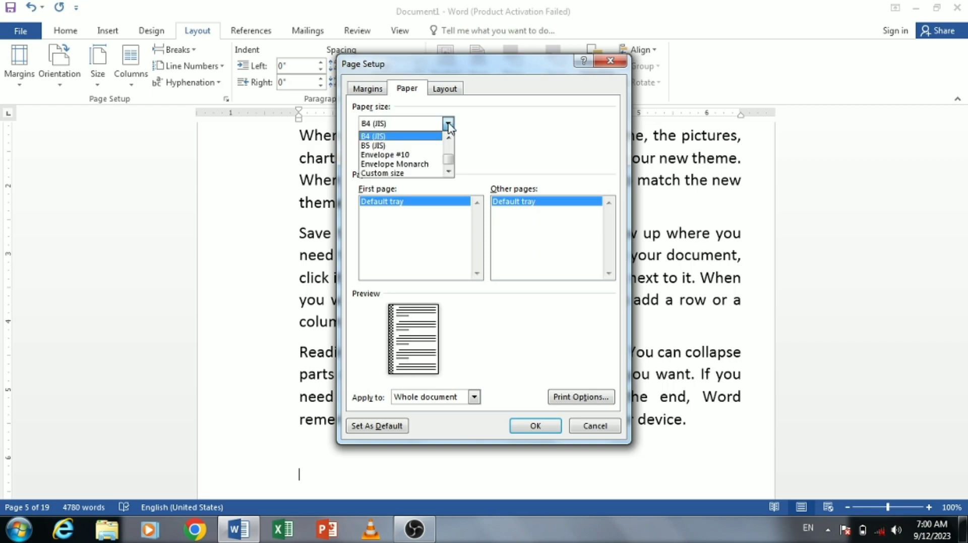
click(448, 137)
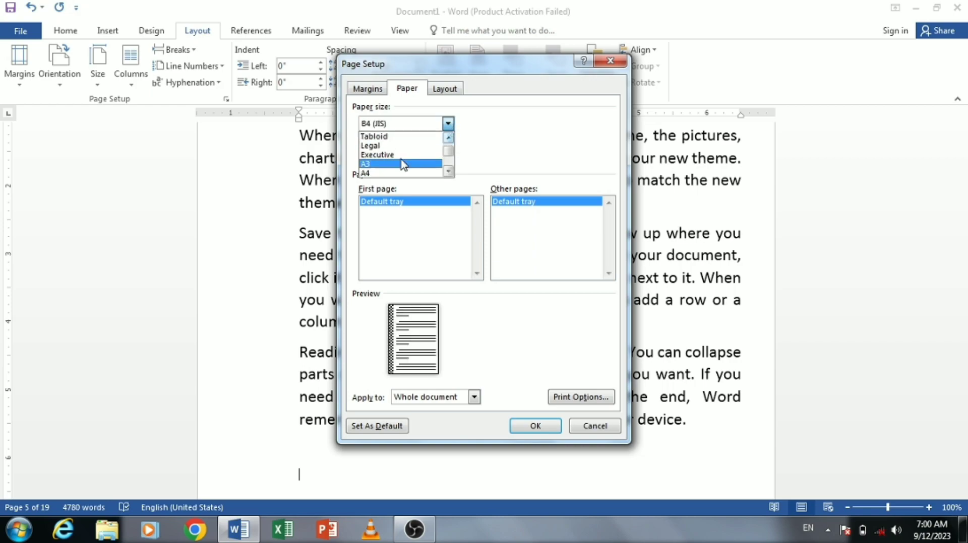
click(398, 173)
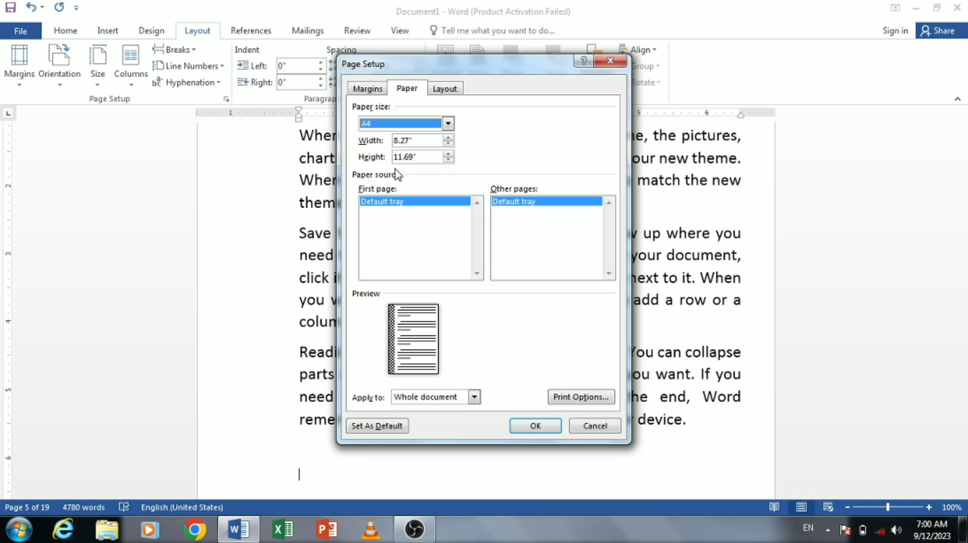
Step: Increase the paper width to a custom 9.5"
click(449, 138)
click(448, 138)
click(448, 137)
click(449, 137)
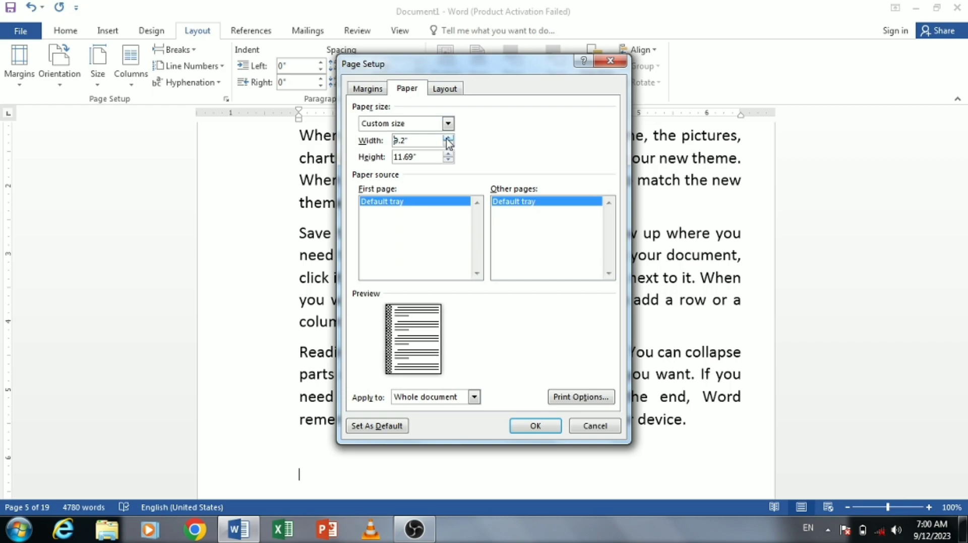
click(448, 138)
click(448, 138)
click(448, 138)
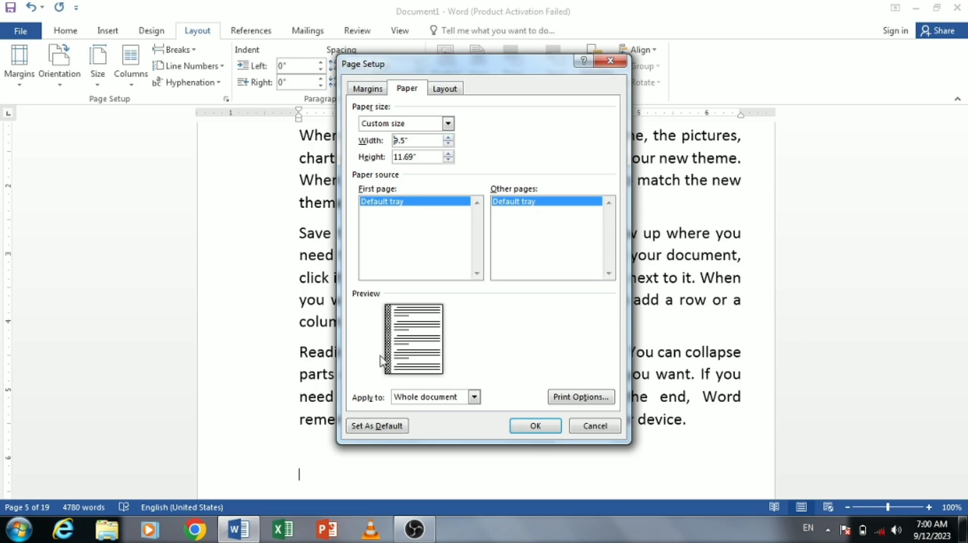
Step: Increase the paper height to 12.7"
click(449, 154)
click(448, 154)
click(448, 153)
click(449, 154)
click(449, 153)
click(449, 154)
click(448, 154)
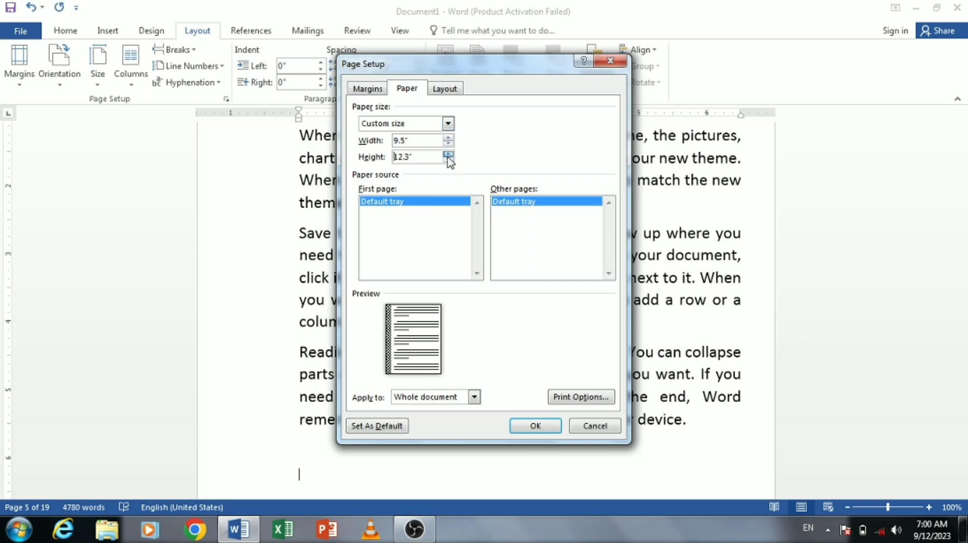
click(449, 154)
click(448, 154)
click(448, 154)
click(448, 155)
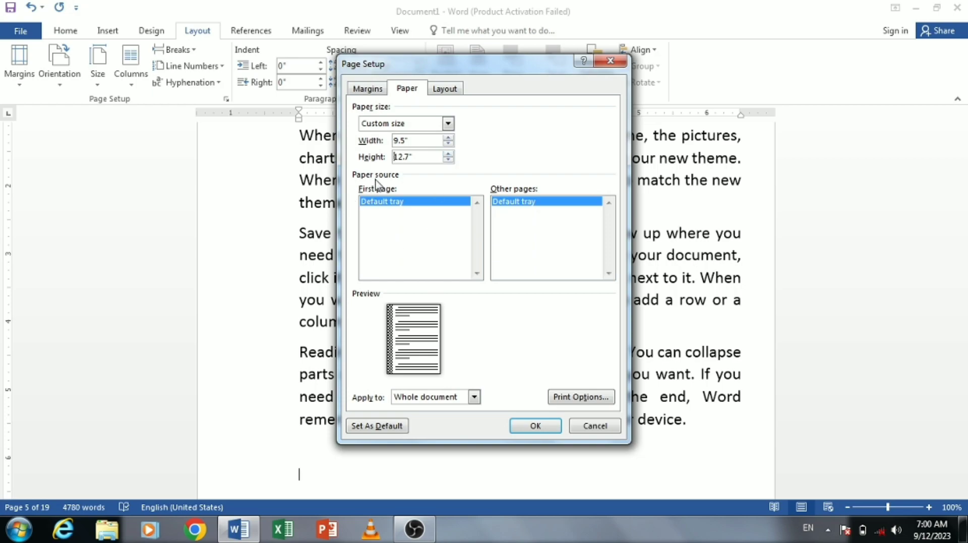
Step: Keep the paper settings applied to the whole document and view the print options without changing them
click(475, 399)
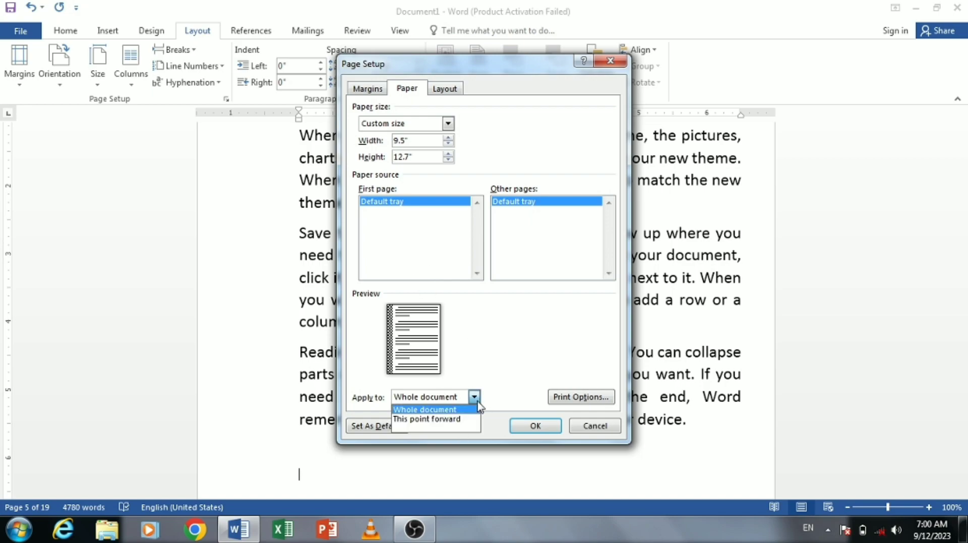
click(444, 414)
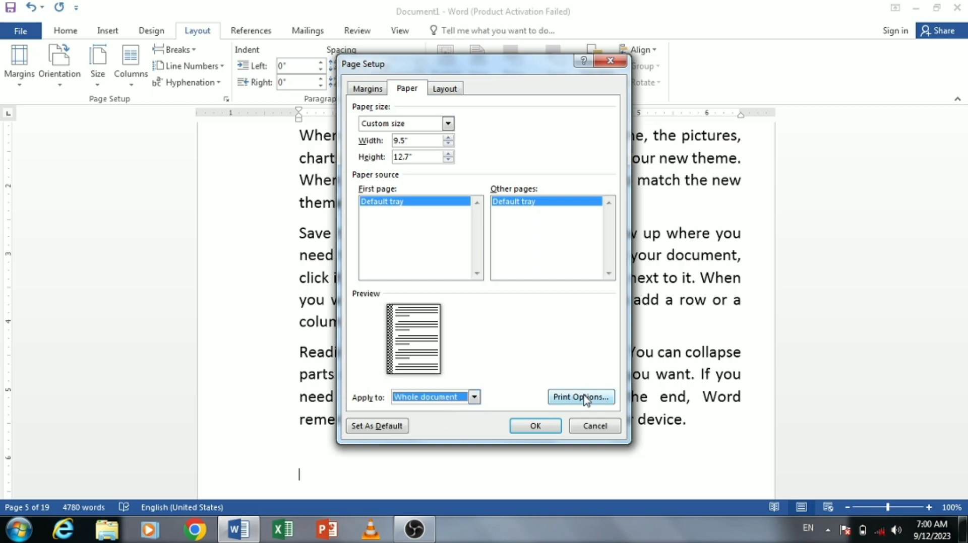
click(584, 399)
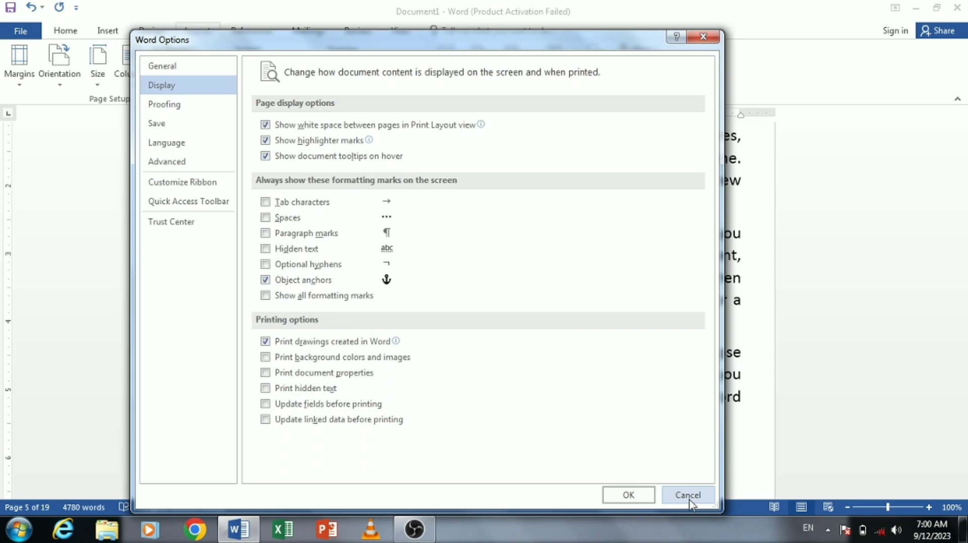
click(700, 36)
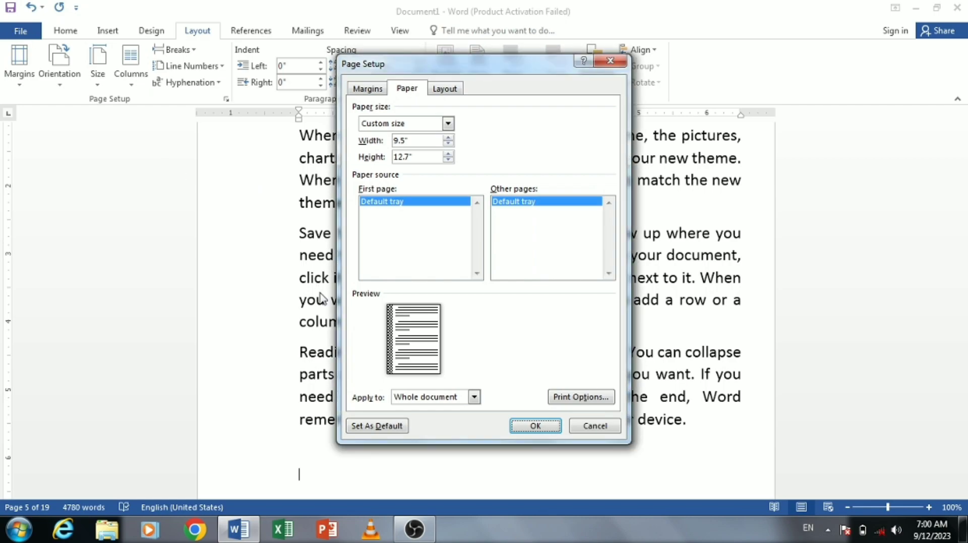
Step: Apply the custom paper size and let Word fix the margins that fall outside the printable area
click(537, 428)
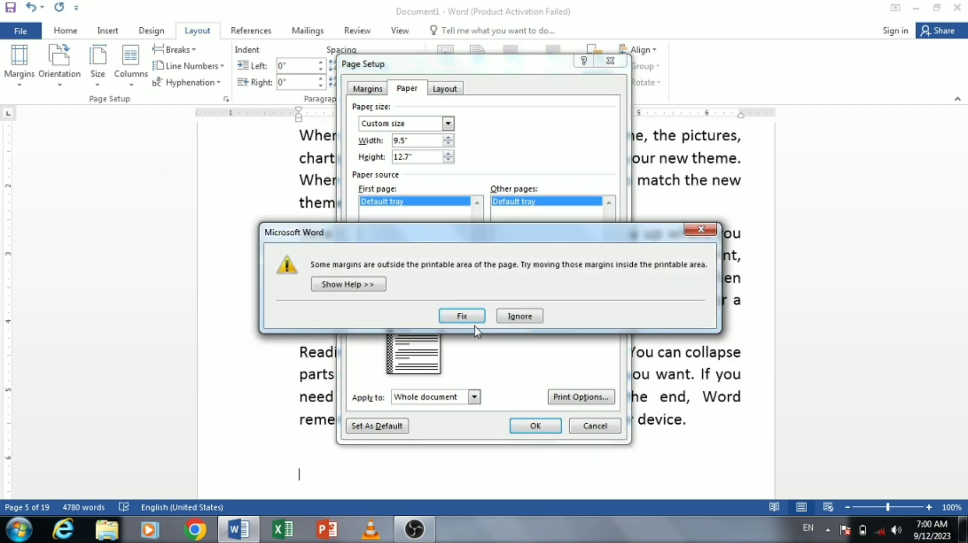
click(472, 321)
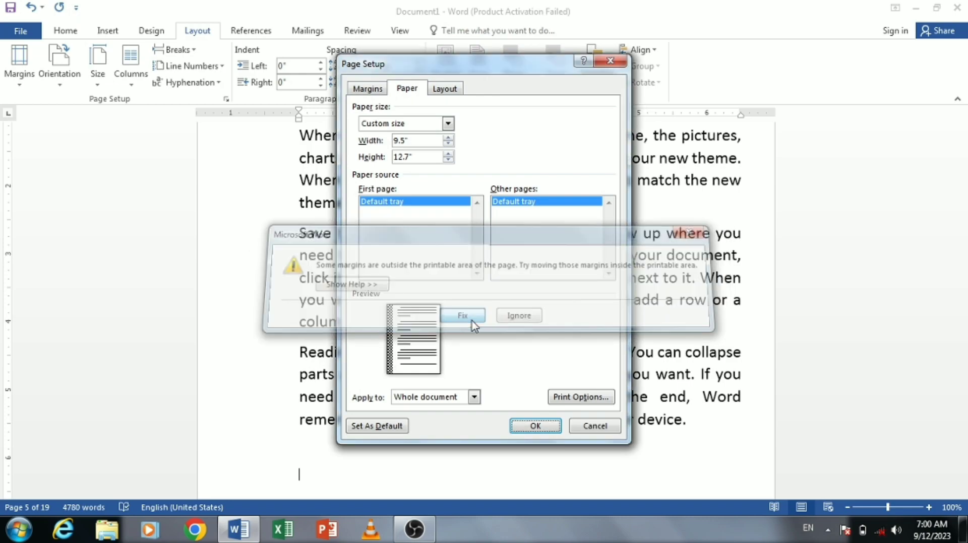
click(536, 426)
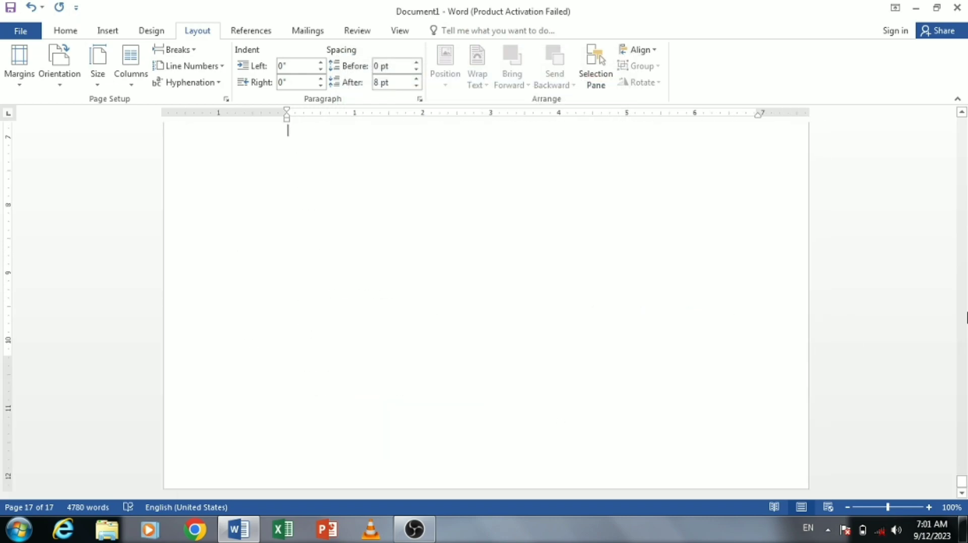
Step: Examine the custom paper size in the print preview, paging back from page 17 to page 14, and return to the document
key(ctrl+p)
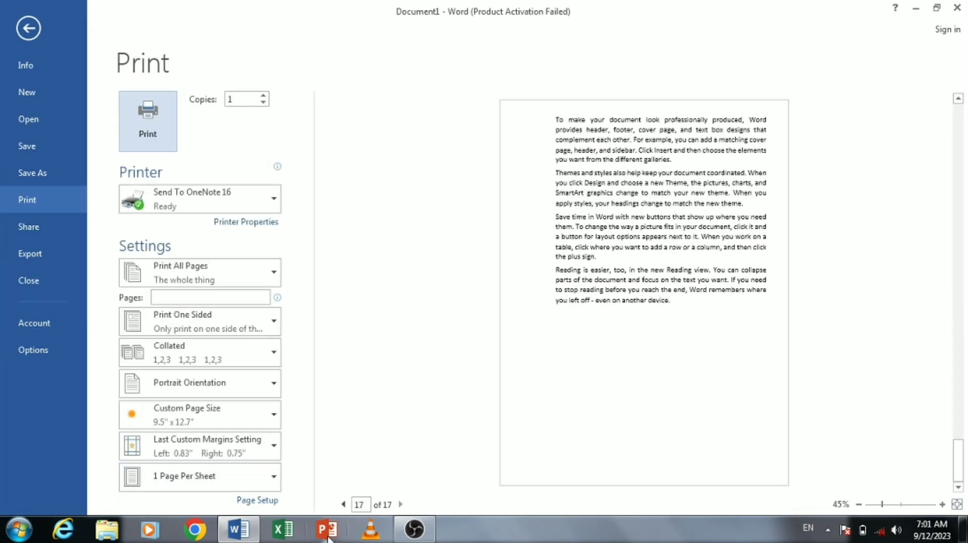
click(344, 504)
click(345, 504)
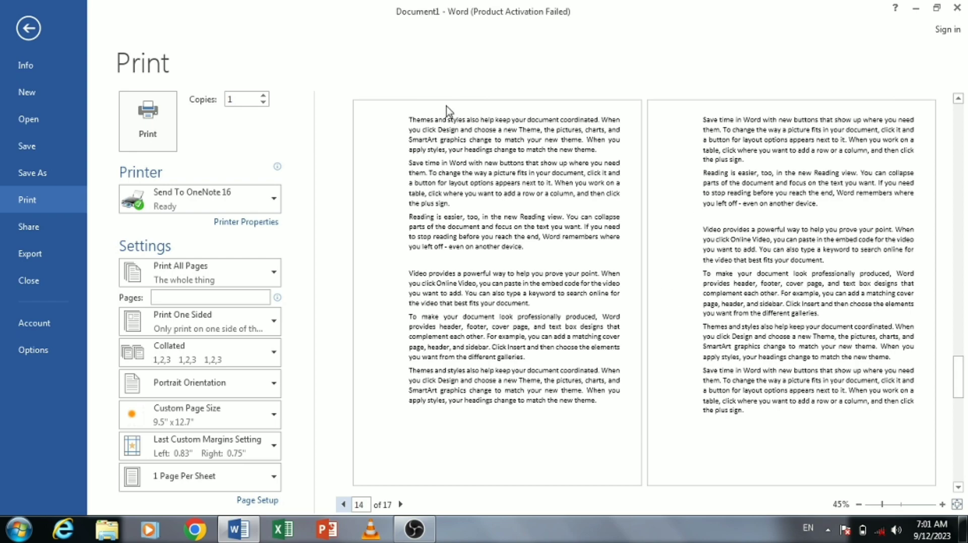
click(36, 22)
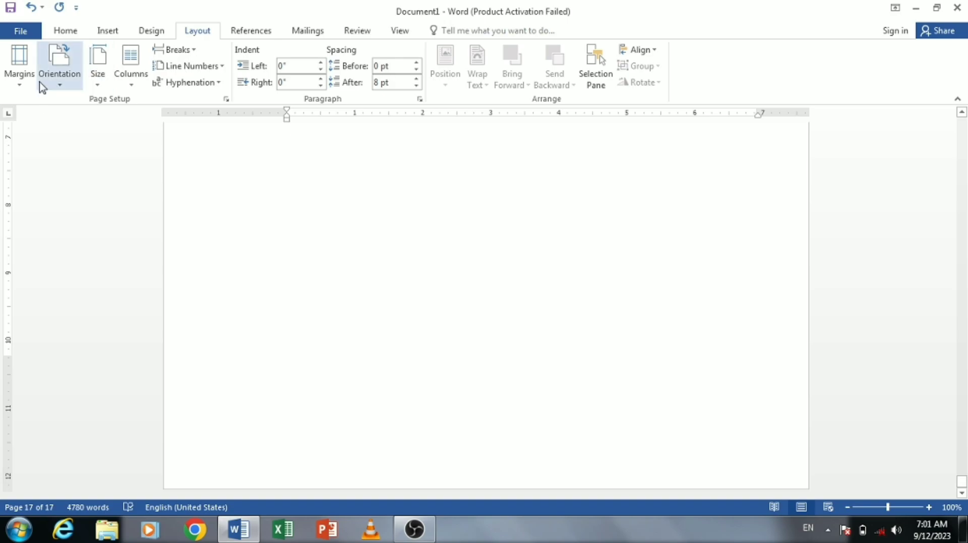
Step: Review the page setup's layout options, including the section direction choices, and leave without changes
click(19, 70)
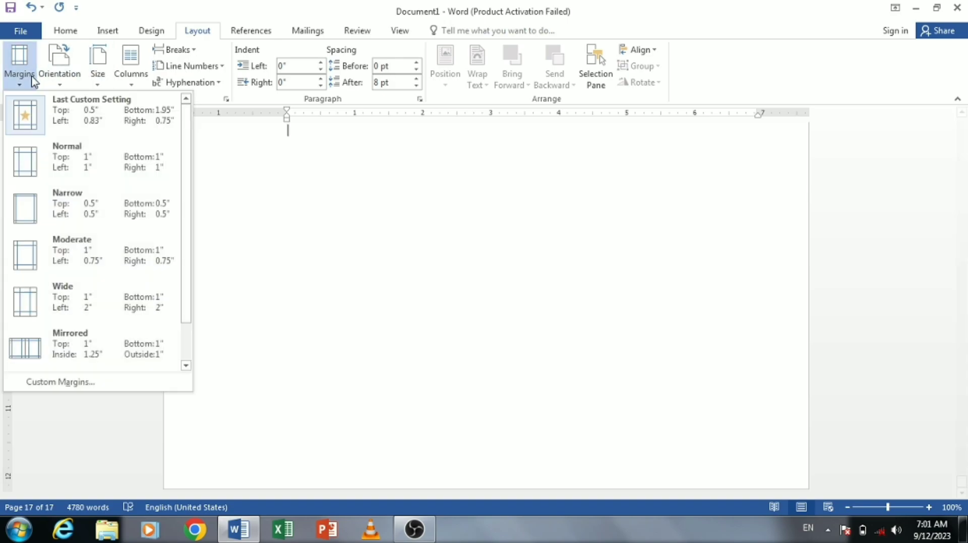
click(79, 383)
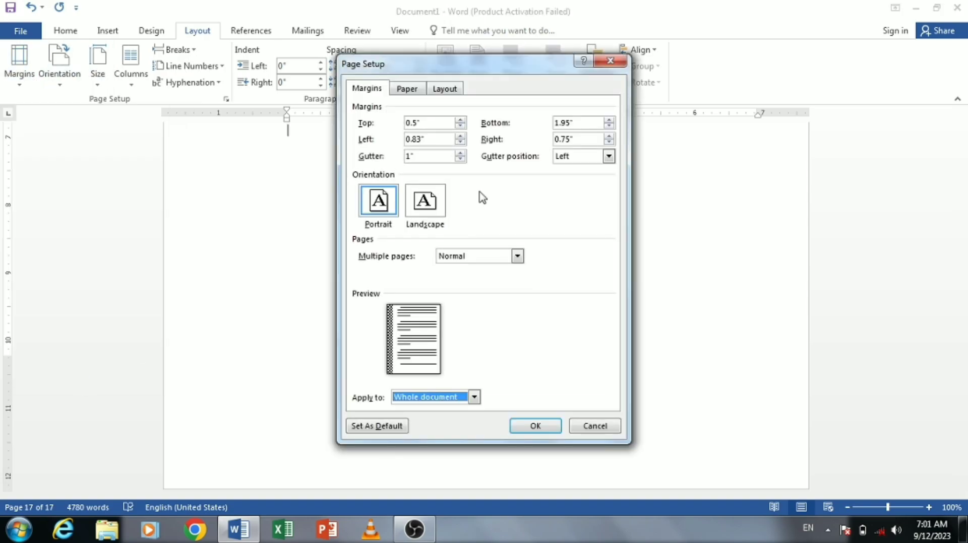
click(417, 91)
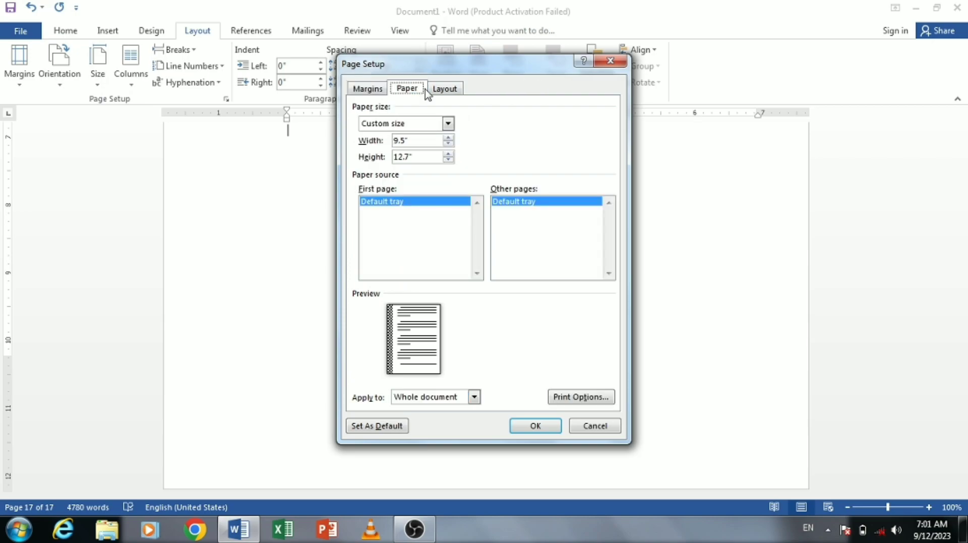
click(445, 89)
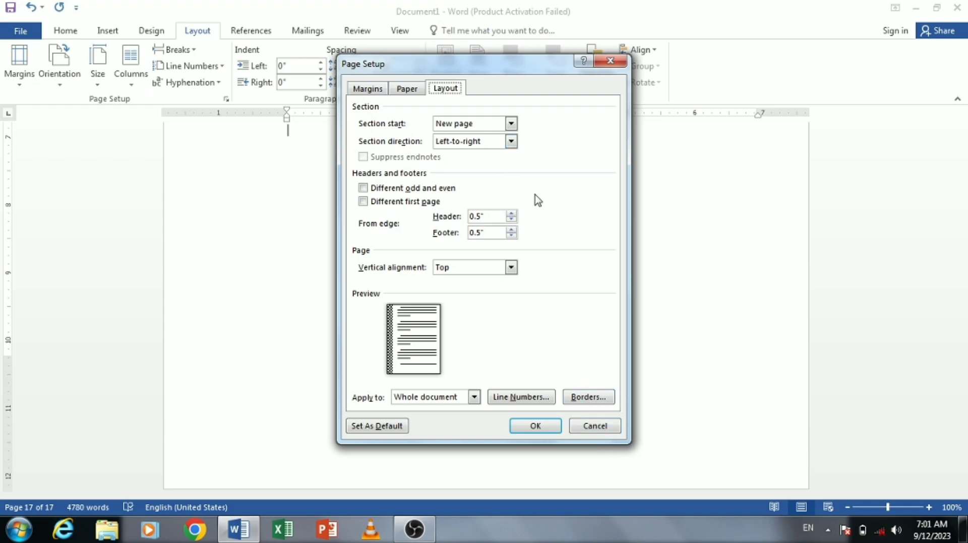
click(511, 141)
click(510, 142)
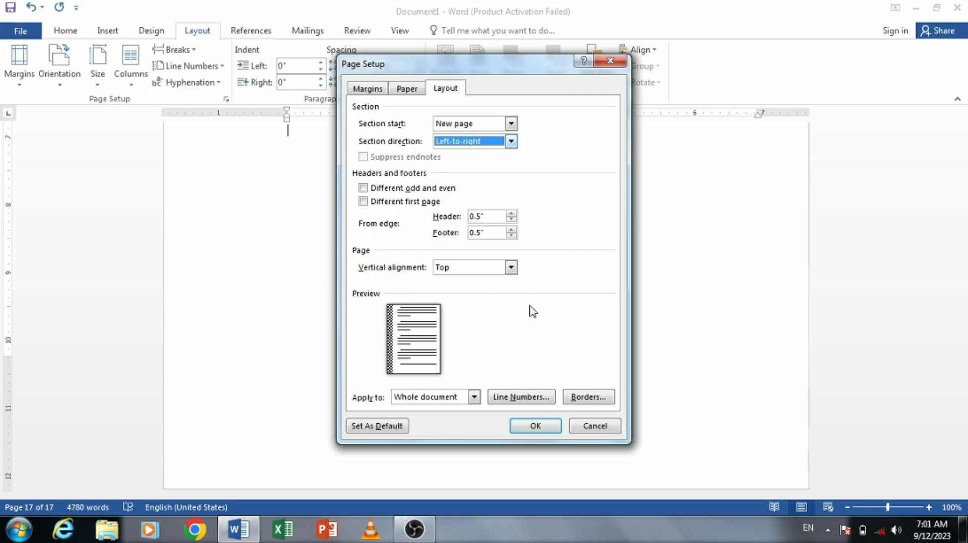
click(610, 427)
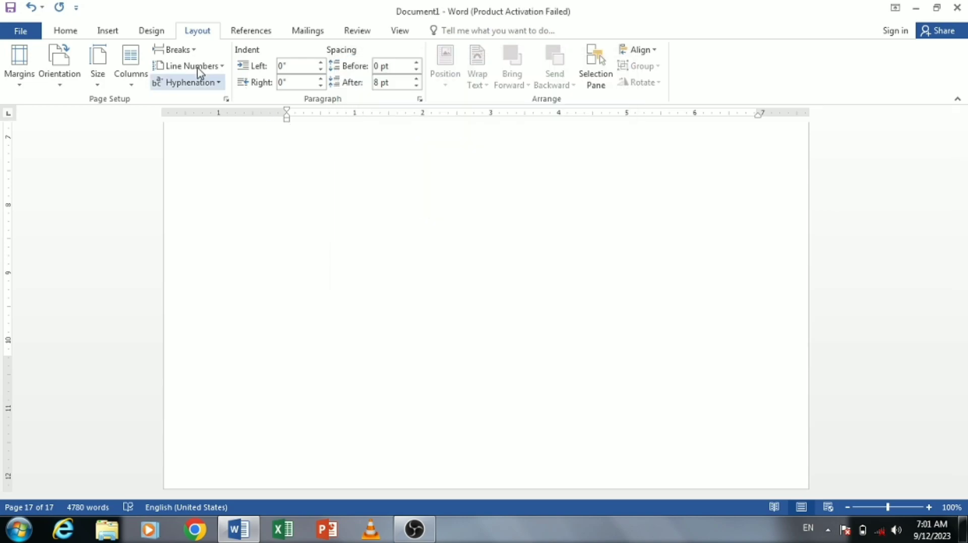
Step: Examine the available page break and section break types without inserting one
click(174, 50)
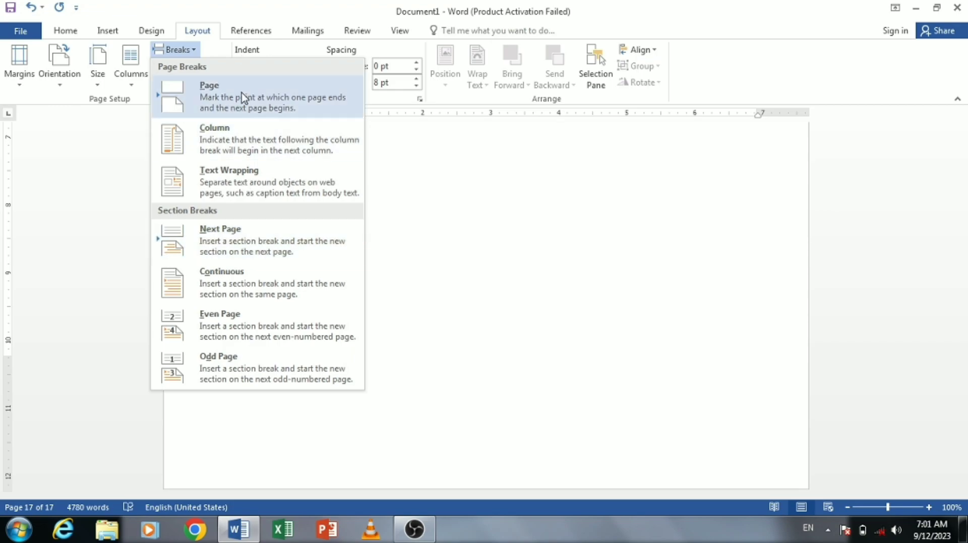
click(191, 49)
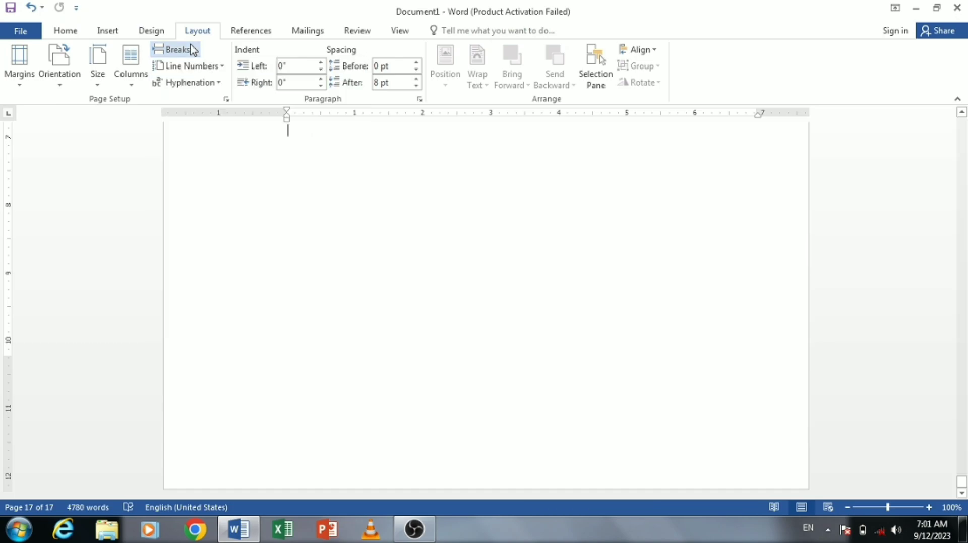
Step: Reopen the custom page setup, review its paper and layout settings, and cancel it
click(33, 79)
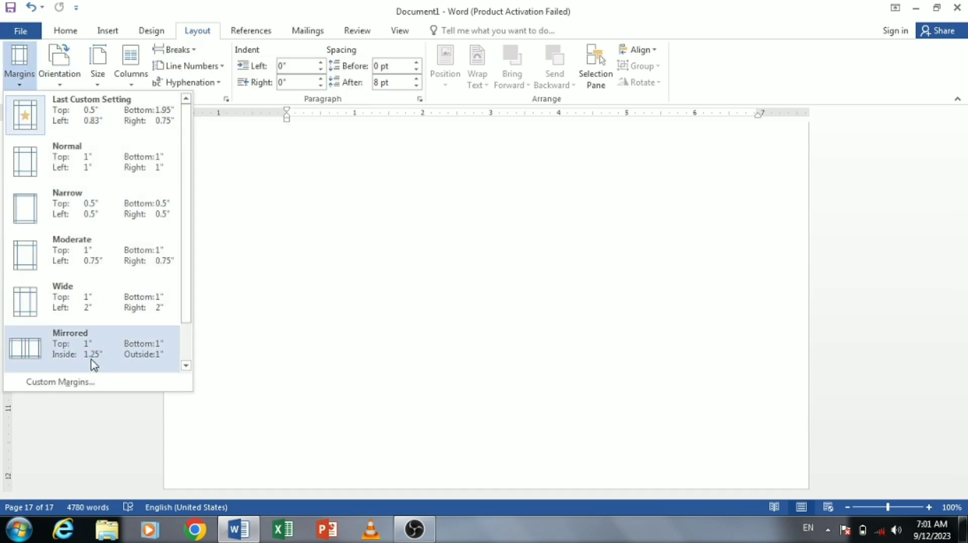
click(99, 390)
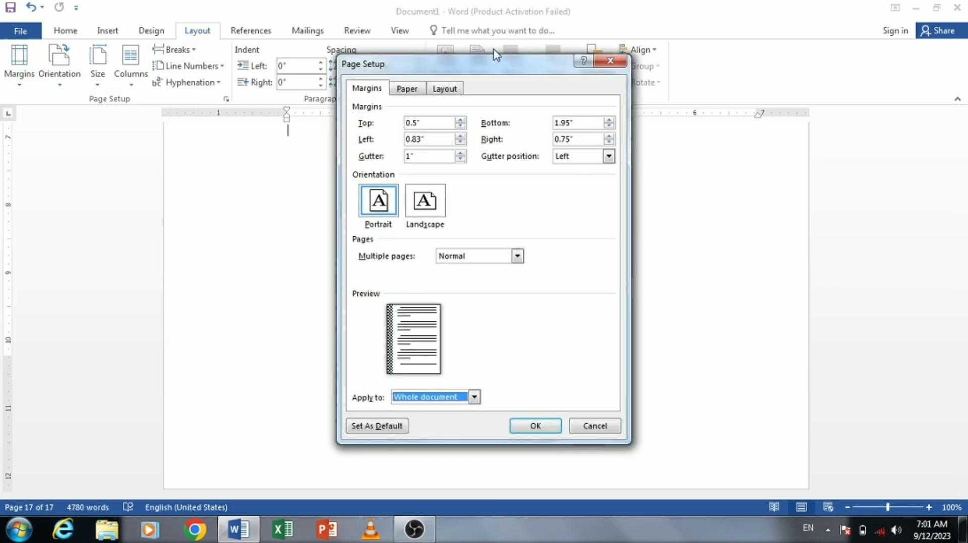
click(406, 89)
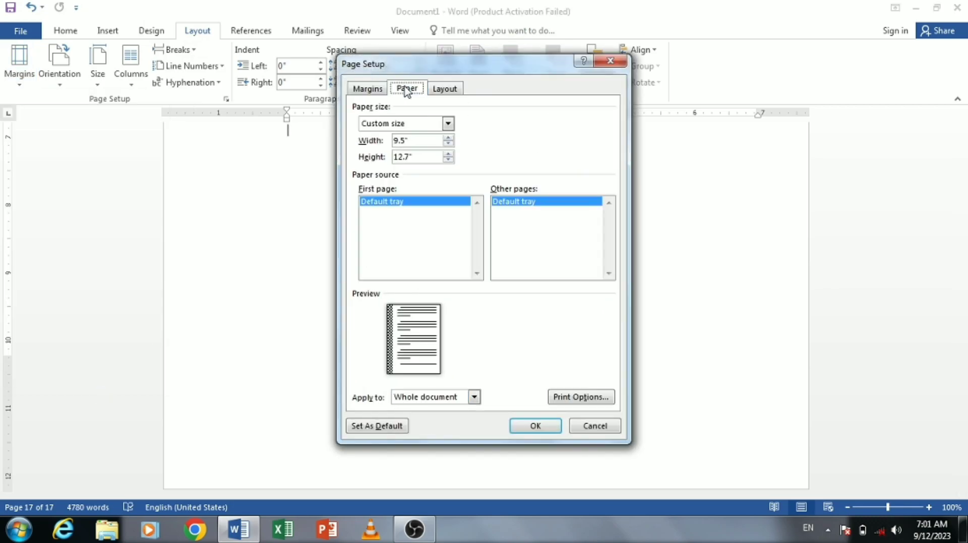
click(437, 92)
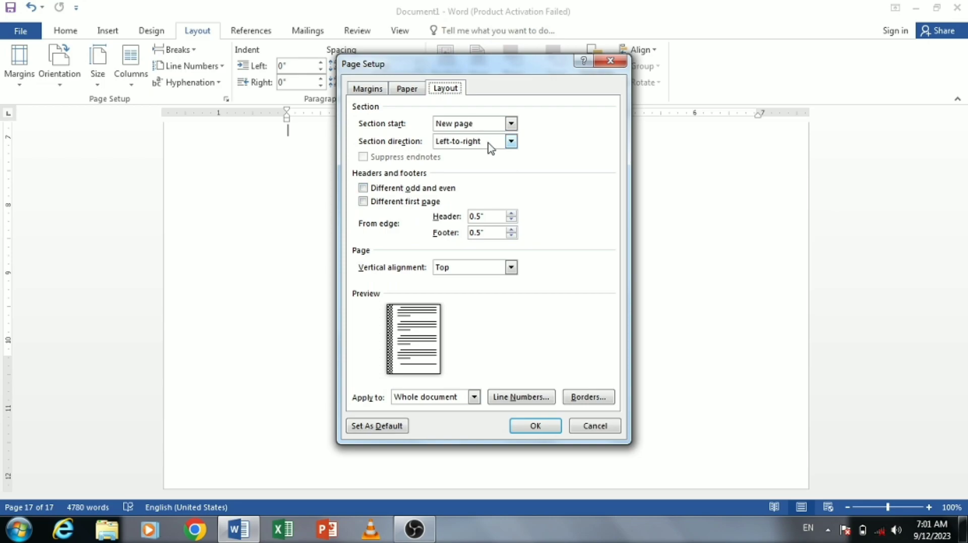
click(595, 435)
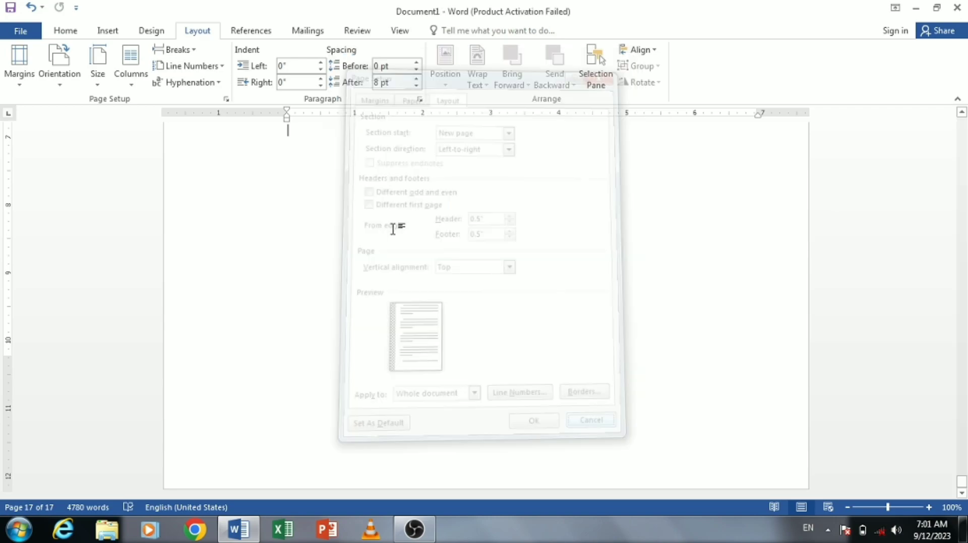
Step: Try the right-to-left text direction on the current paragraph and return it to left-to-right
click(79, 33)
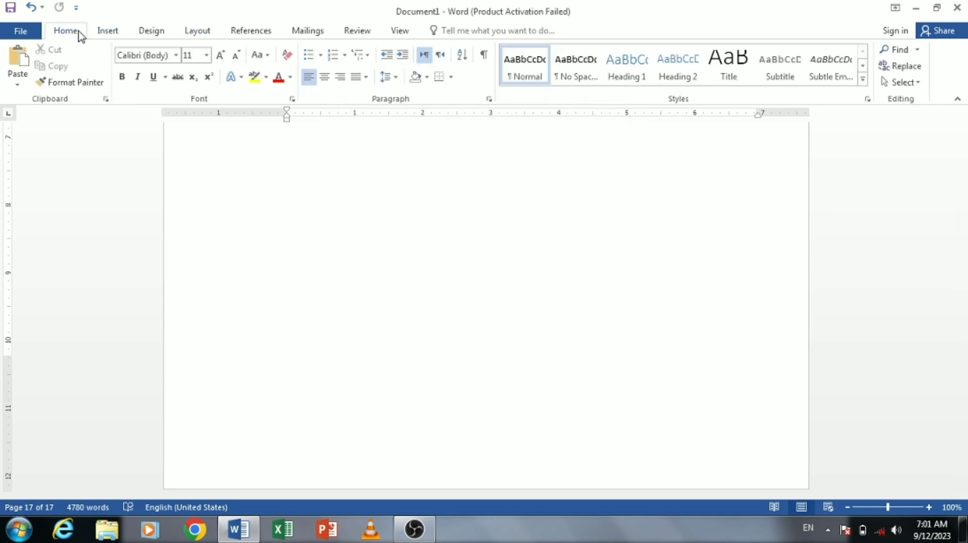
click(442, 58)
click(425, 56)
Step: Enable different odd and even headers and footers for the whole document in the page setup
click(190, 35)
click(19, 63)
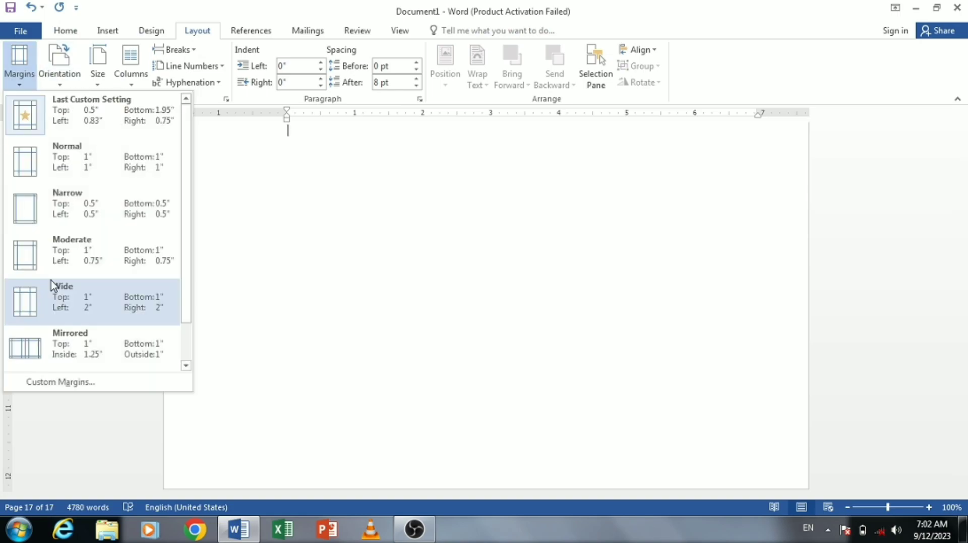
click(60, 382)
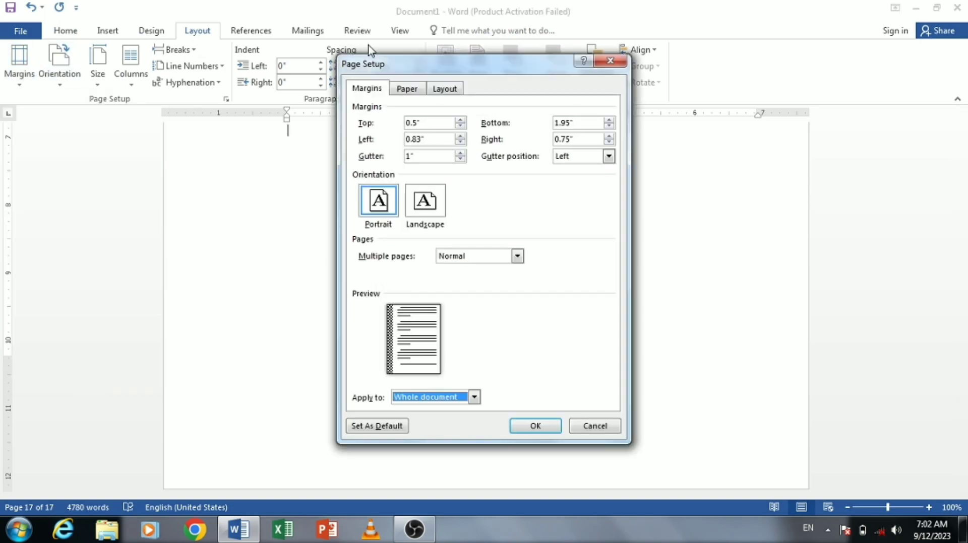
click(443, 90)
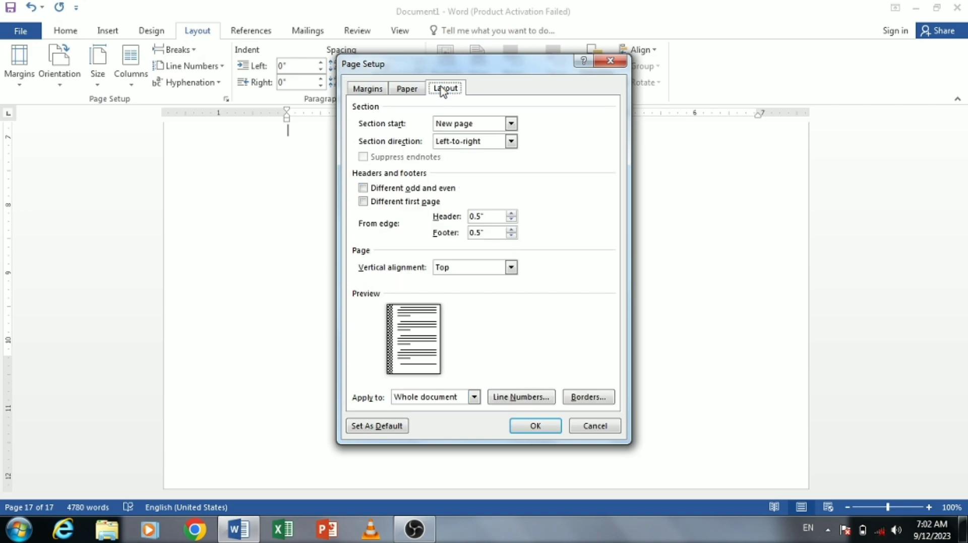
click(413, 193)
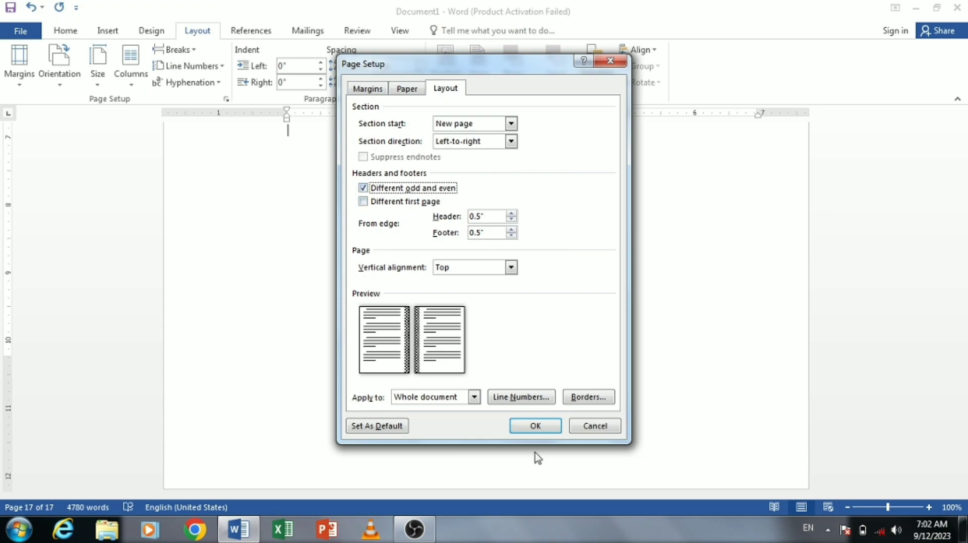
click(535, 426)
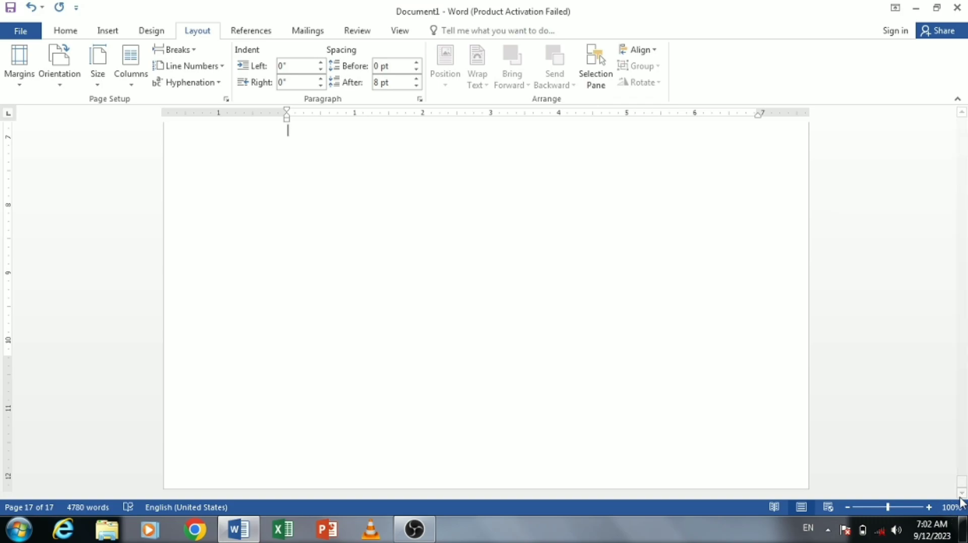
Step: Open the first page's header for editing and format its text as bold Times New Roman, size 24
drag(962, 483, 962, 54)
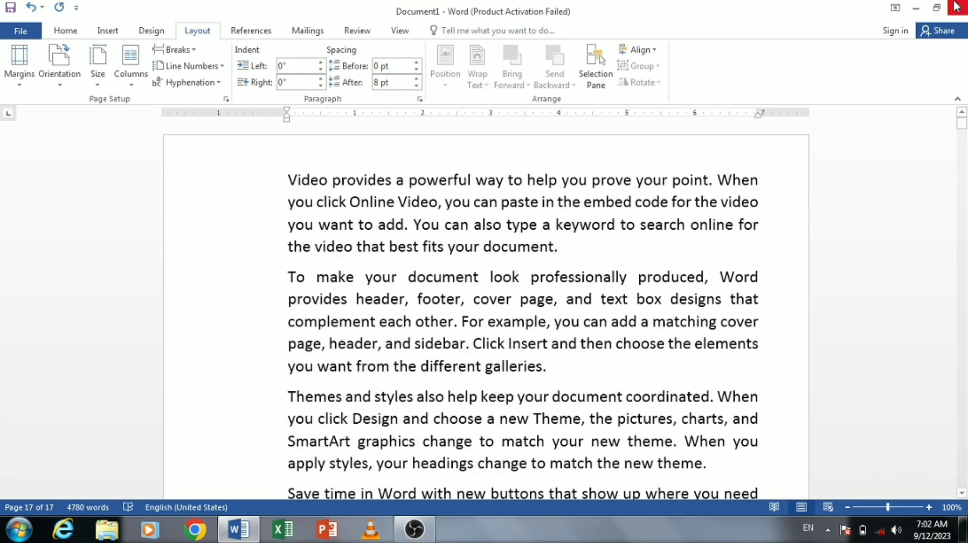
click(416, 153)
double_click(416, 153)
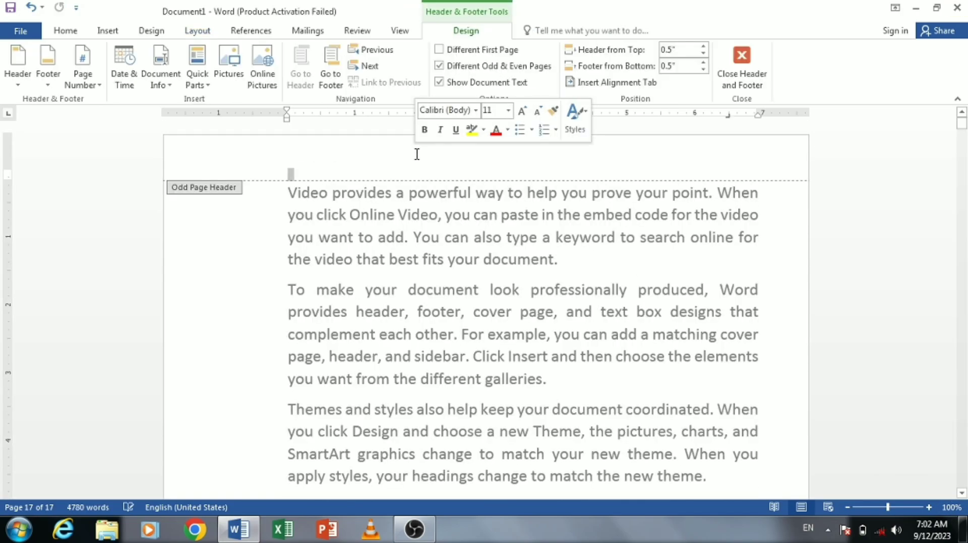
click(66, 31)
click(176, 55)
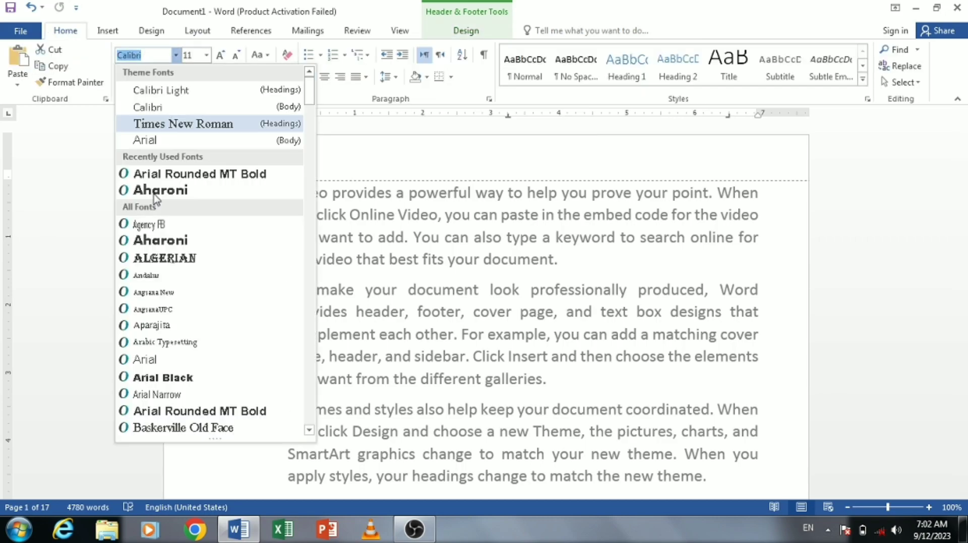
click(179, 123)
click(221, 55)
click(221, 55)
click(221, 56)
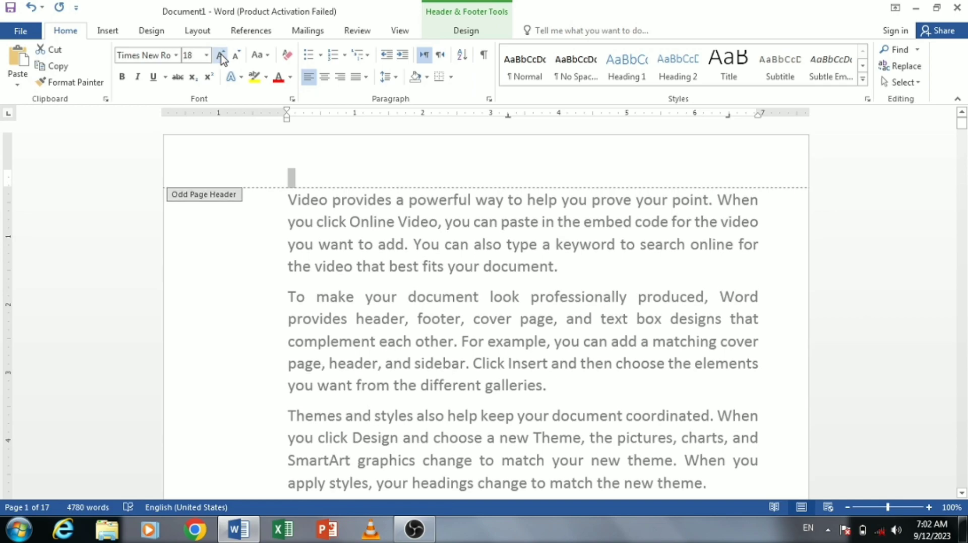
click(221, 55)
click(220, 55)
click(220, 56)
click(221, 55)
key(ctrl+b)
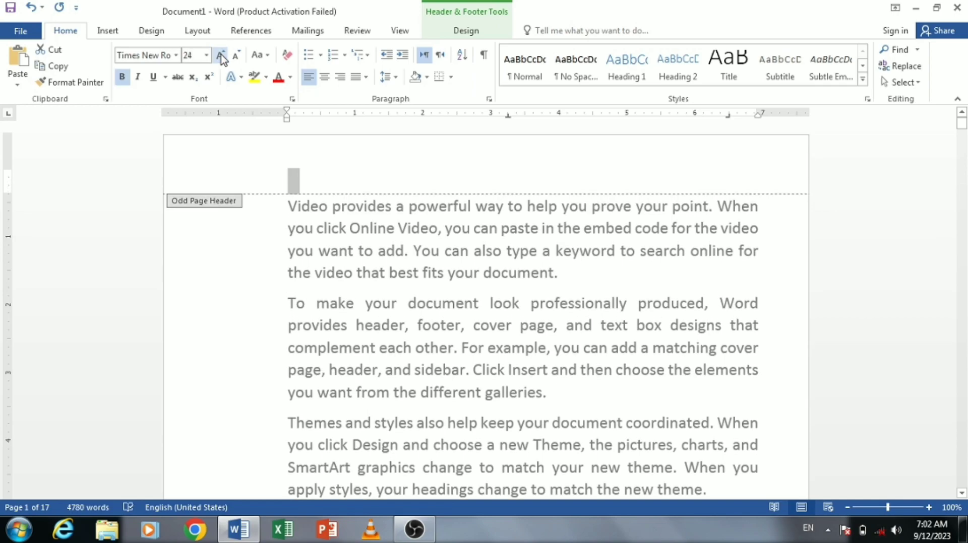
Step: Enter "Farasat Educational Academy" in the header, raising the font size to 26 for the rest of the text
text(far)
click(221, 55)
text(as)
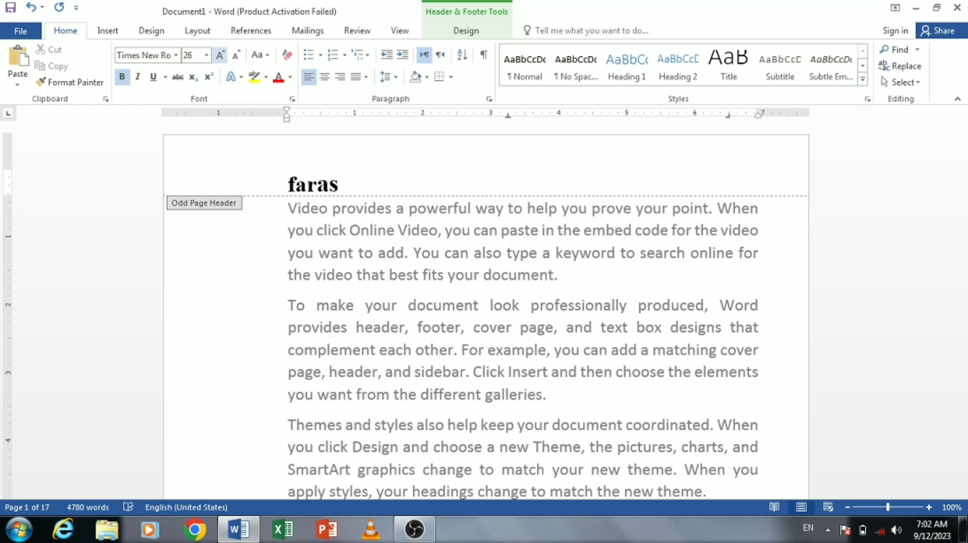
text(at E)
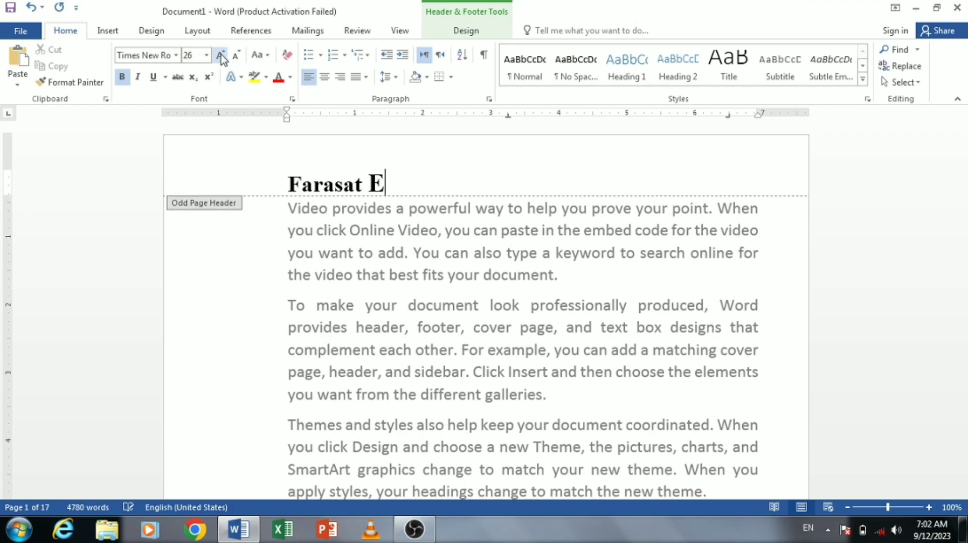
text(duca)
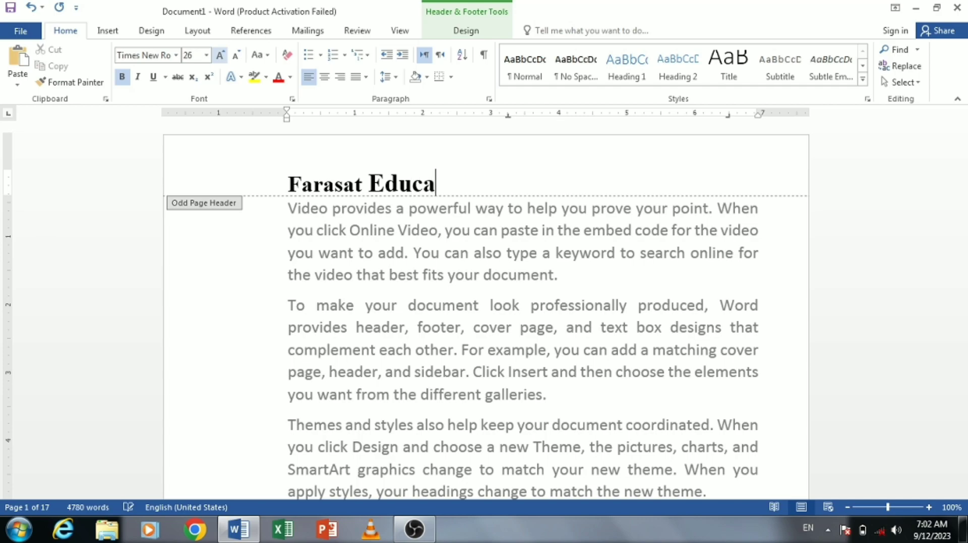
text(tion)
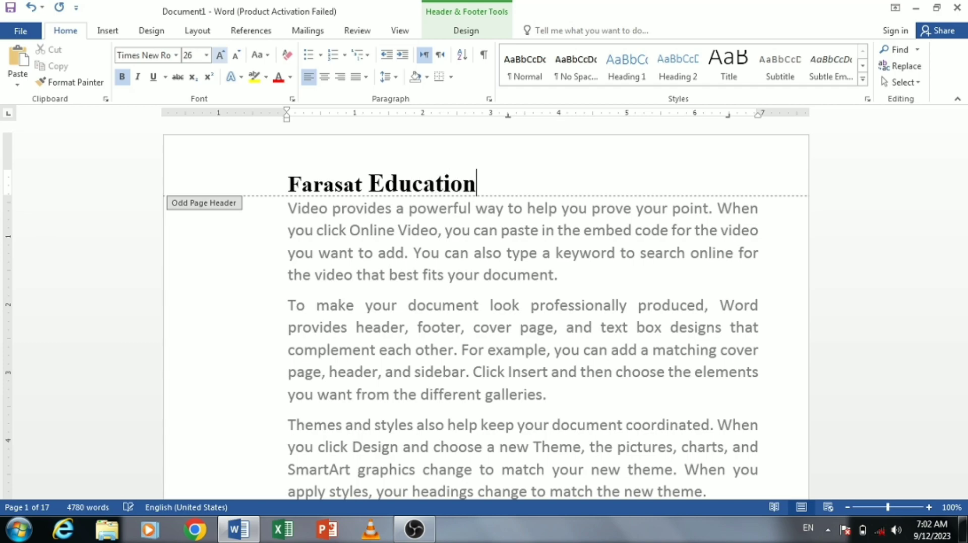
text(al Academy)
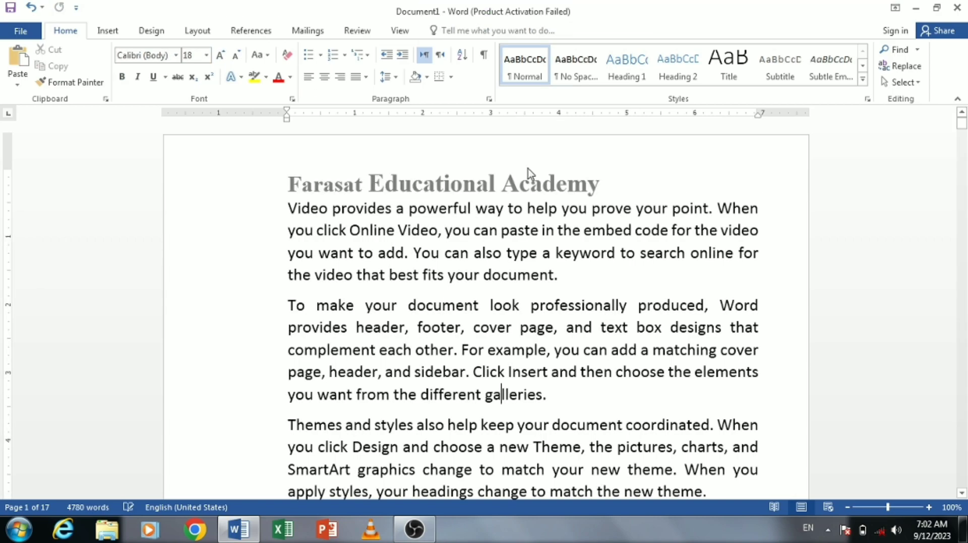
Step: Center the header title and change it to uppercase
triple_click(415, 183)
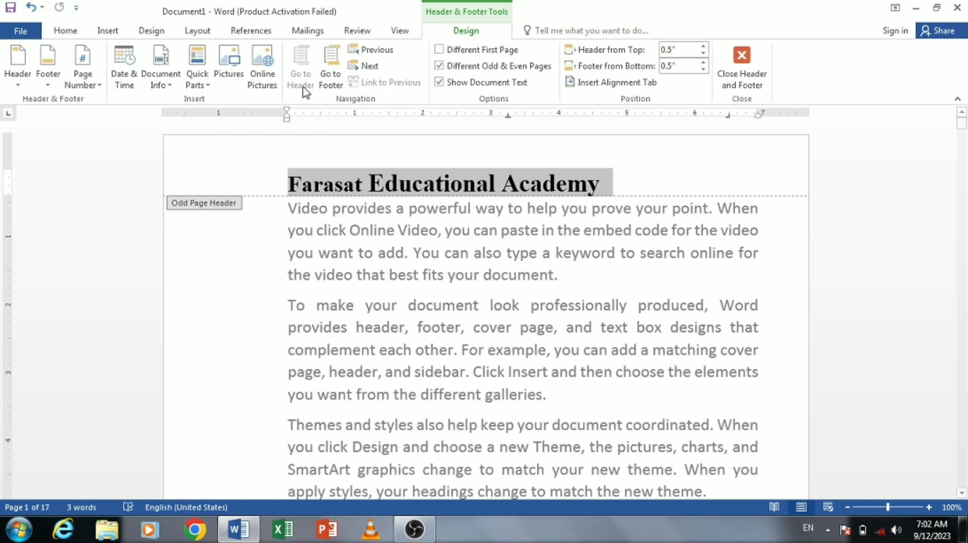
click(66, 31)
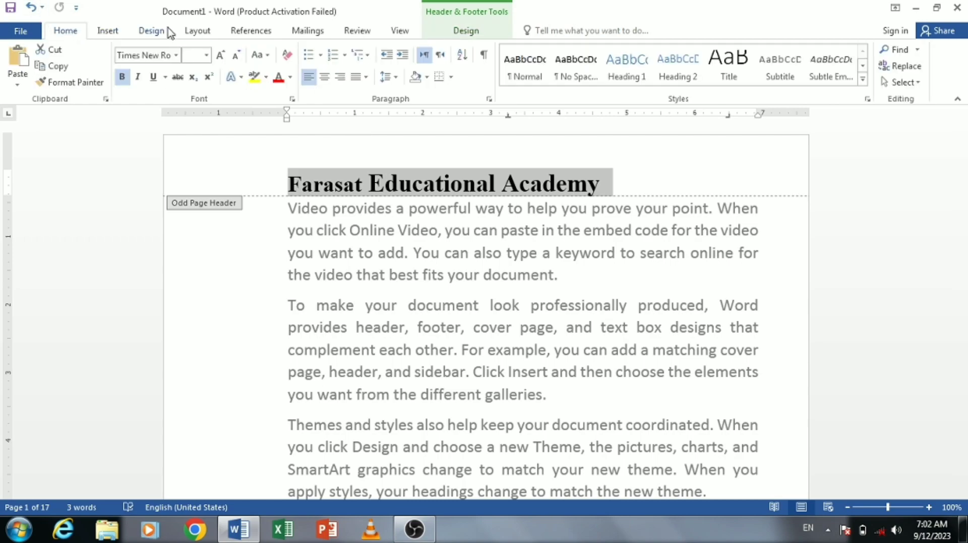
click(325, 77)
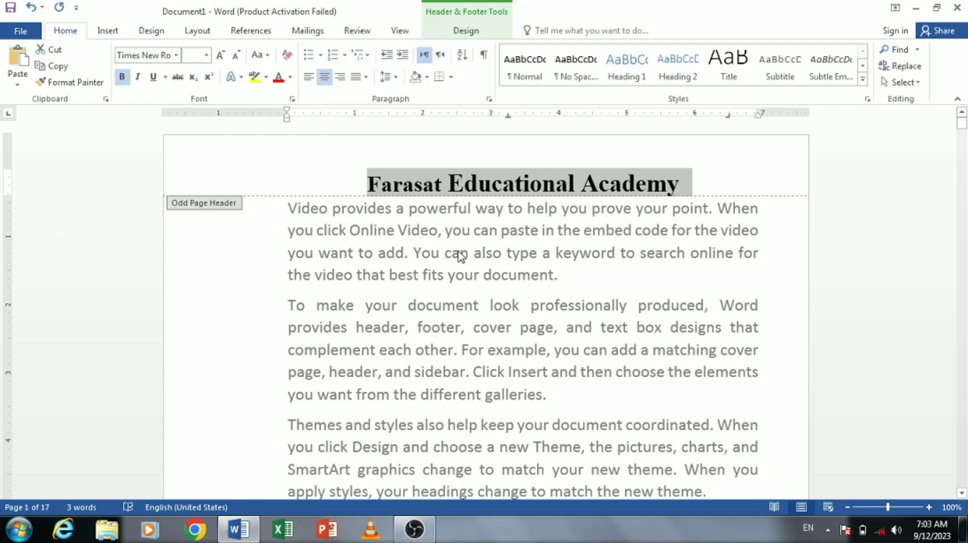
click(259, 54)
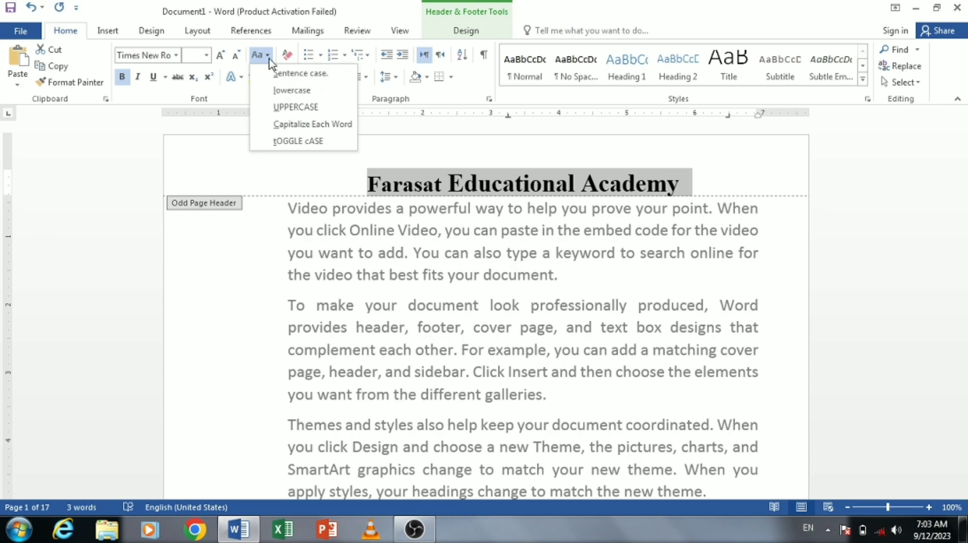
click(312, 114)
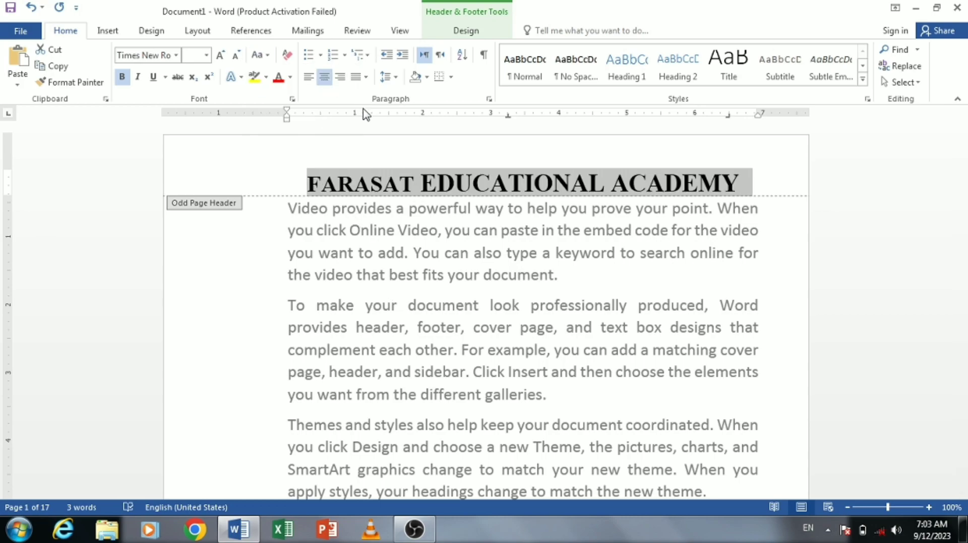
Step: Color the header title dark red and return to the body text
click(290, 77)
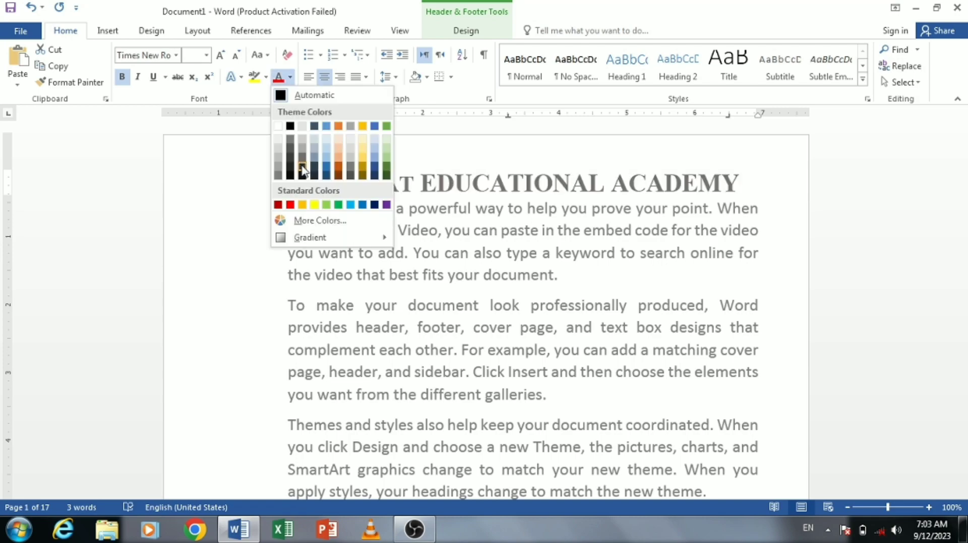
click(277, 204)
double_click(473, 307)
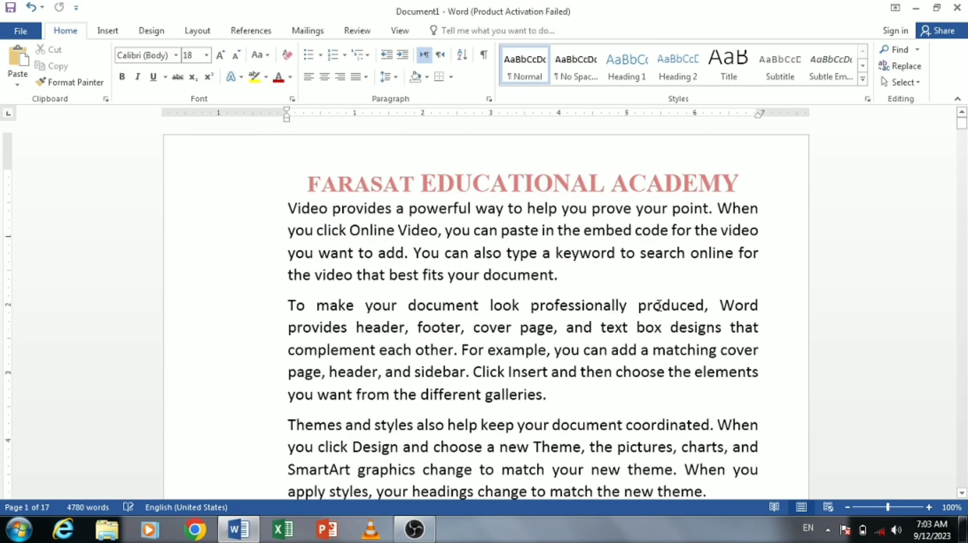
Step: Review the odd and even header option in the page setup and examine how the header appears across the pages
click(155, 30)
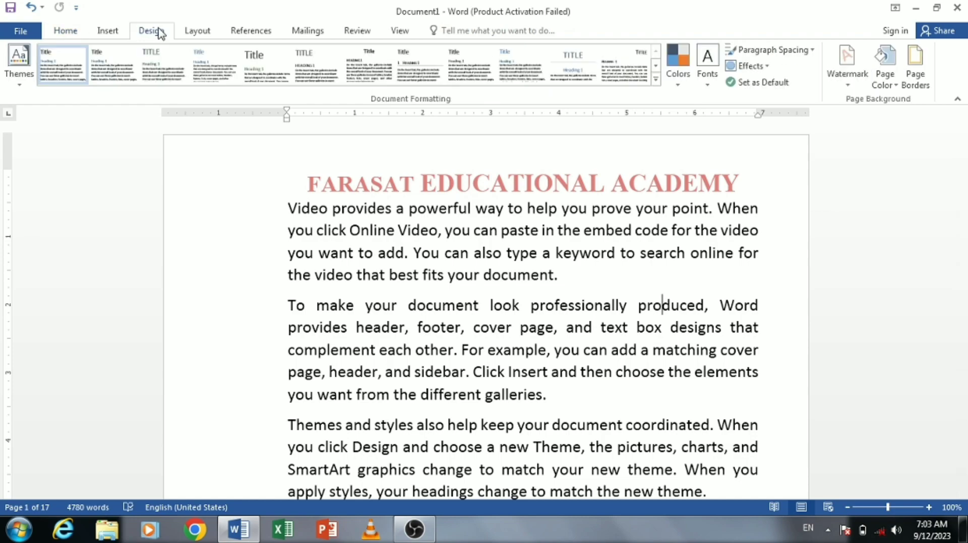
click(196, 31)
click(31, 81)
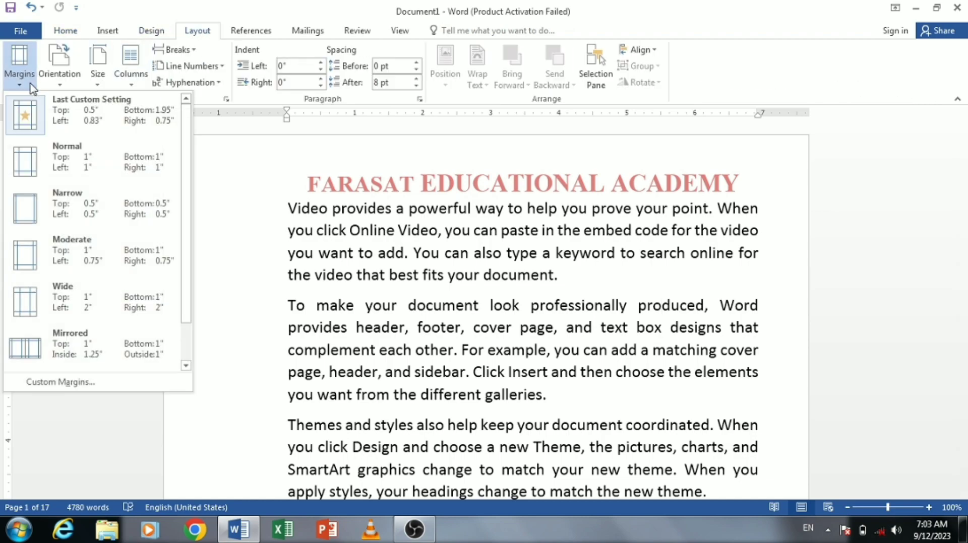
click(162, 387)
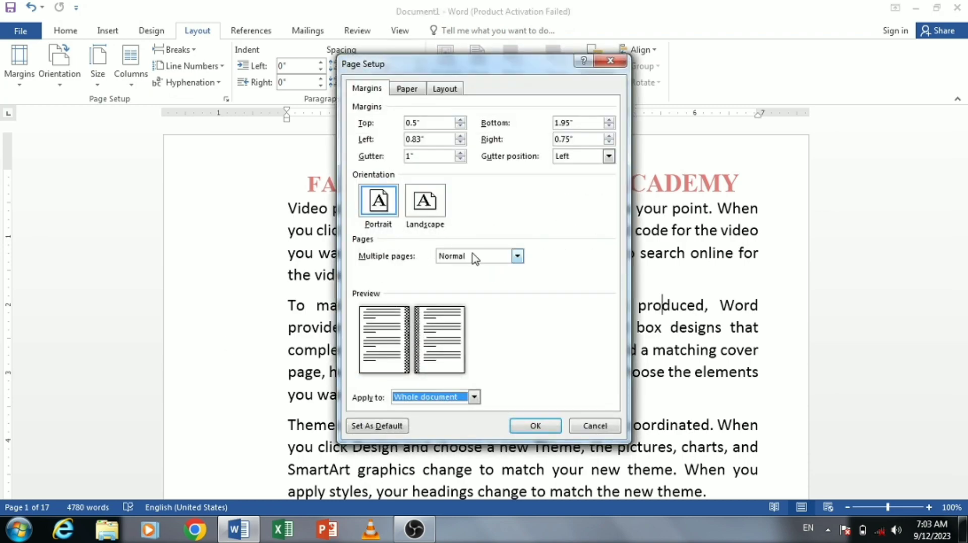
click(444, 89)
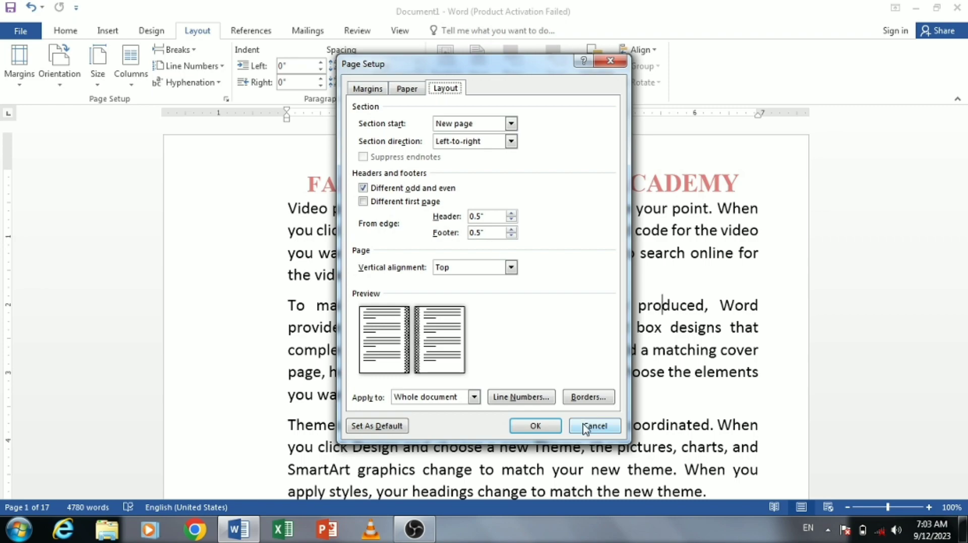
click(543, 432)
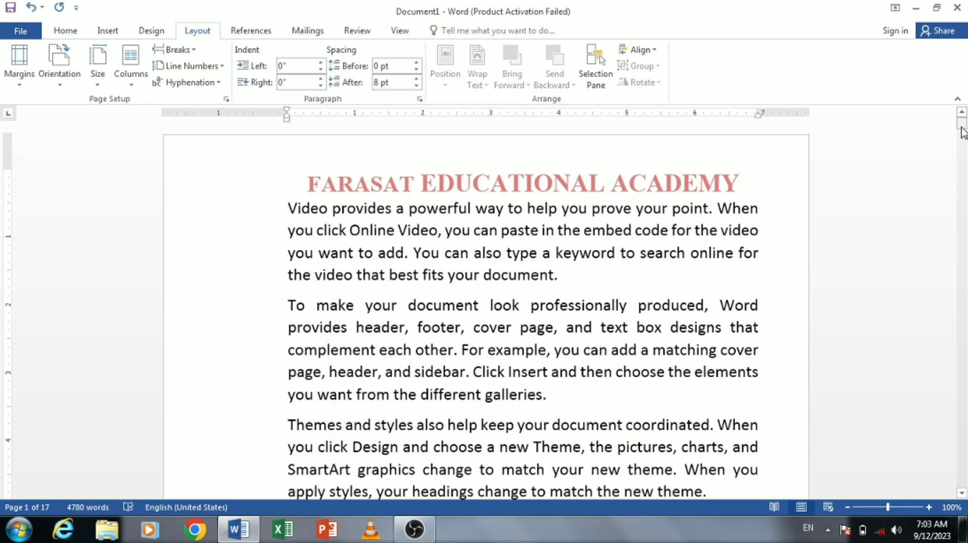
drag(962, 132, 966, 232)
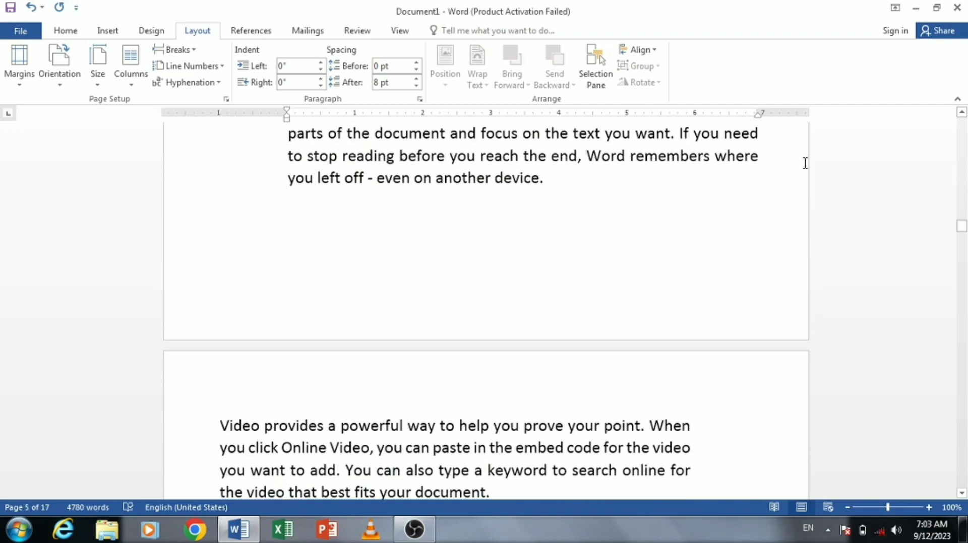
Step: Turn off different odd and even headers, enable a different first page for the whole document, and check the pages' headers
click(28, 83)
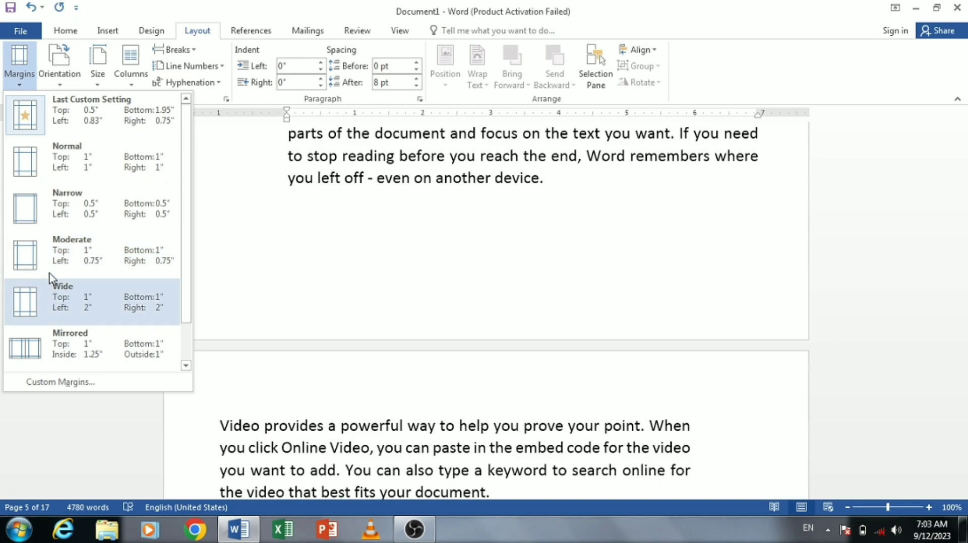
click(59, 383)
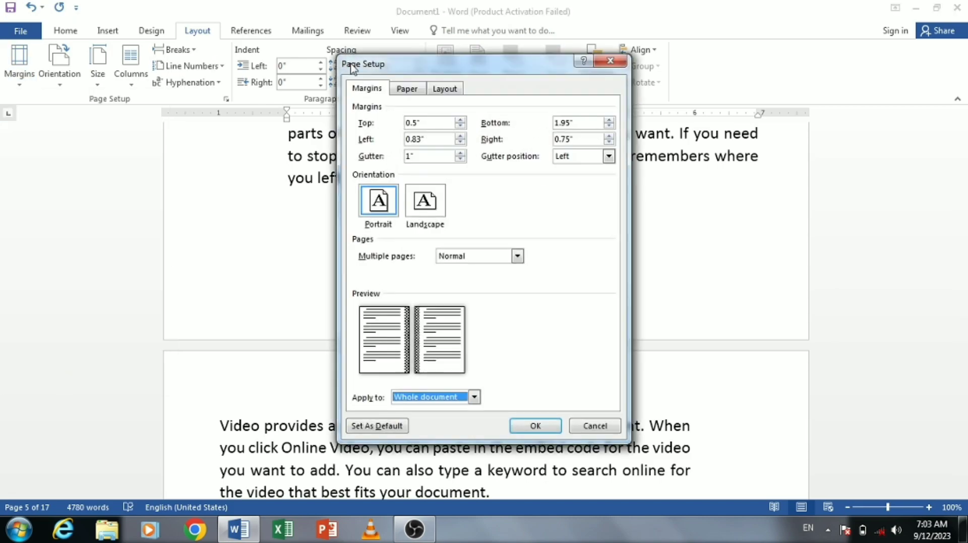
click(445, 89)
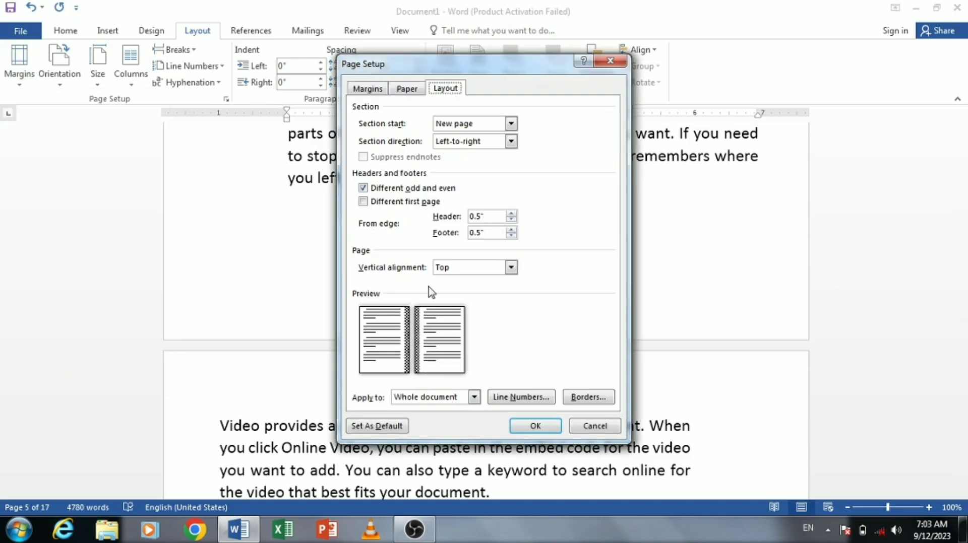
click(401, 191)
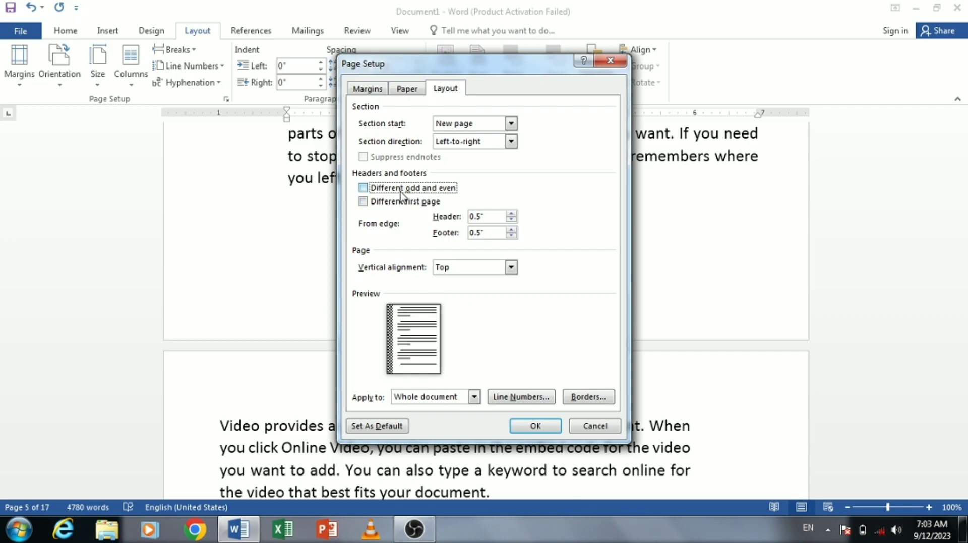
click(408, 206)
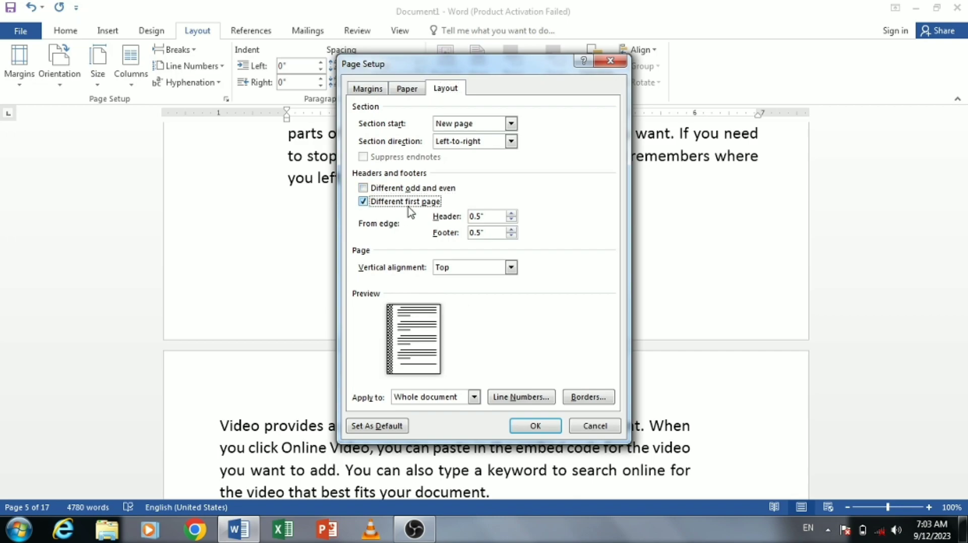
click(535, 426)
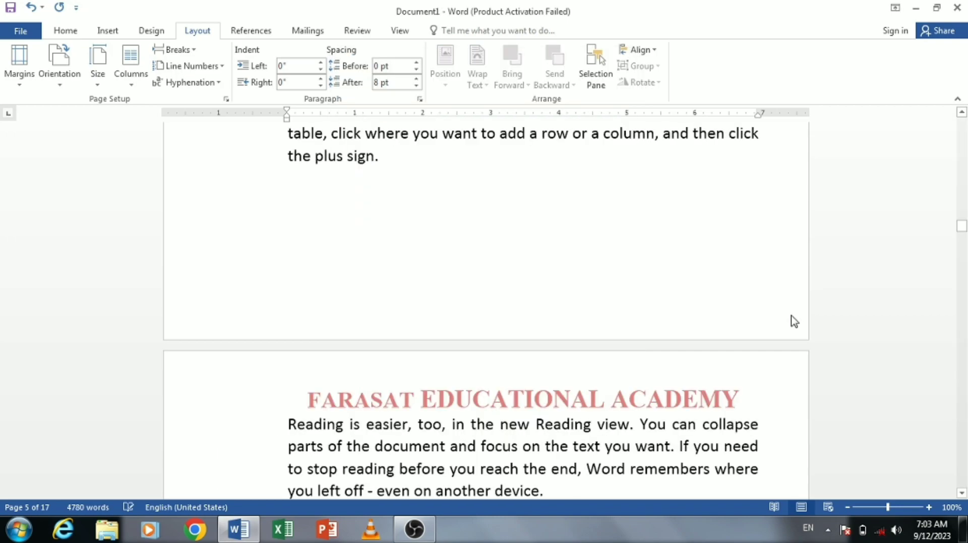
scroll(649, 175, up, 5)
drag(966, 132, 967, 303)
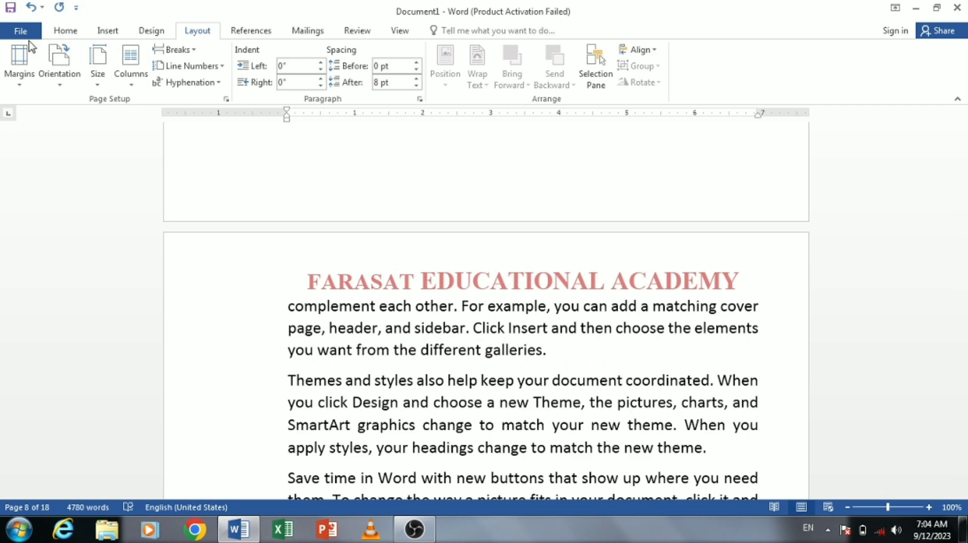
Step: Review the header and footer options in the page setup's layout settings and close them unchanged
click(19, 63)
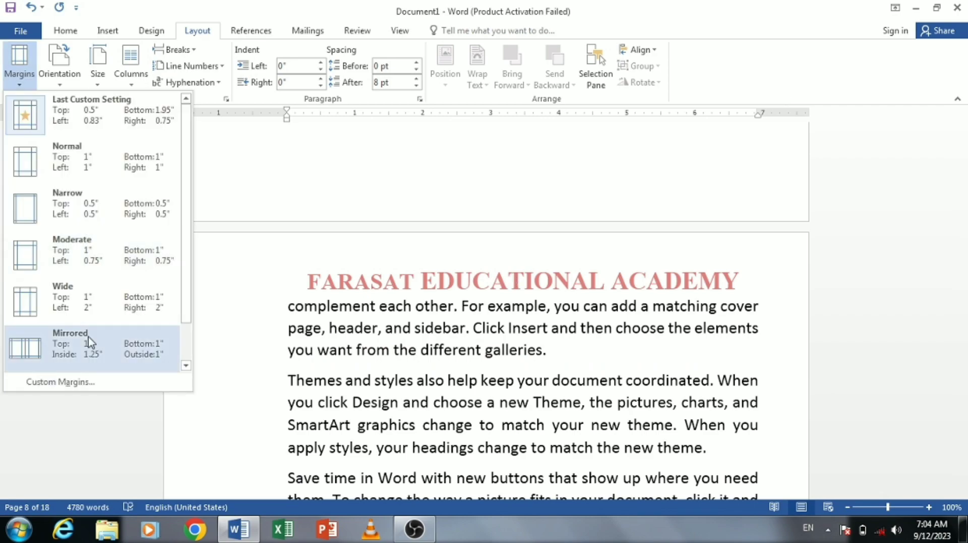
click(96, 383)
click(442, 89)
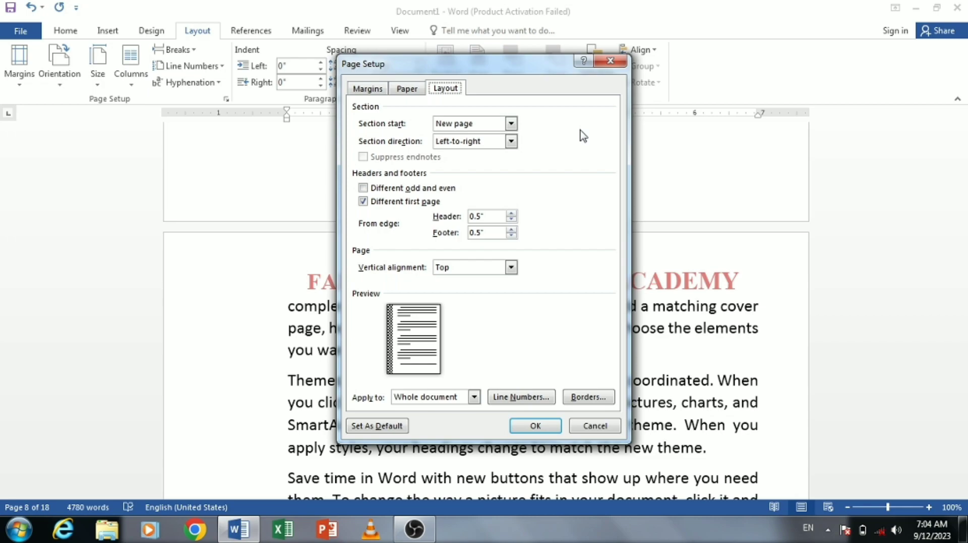
click(611, 61)
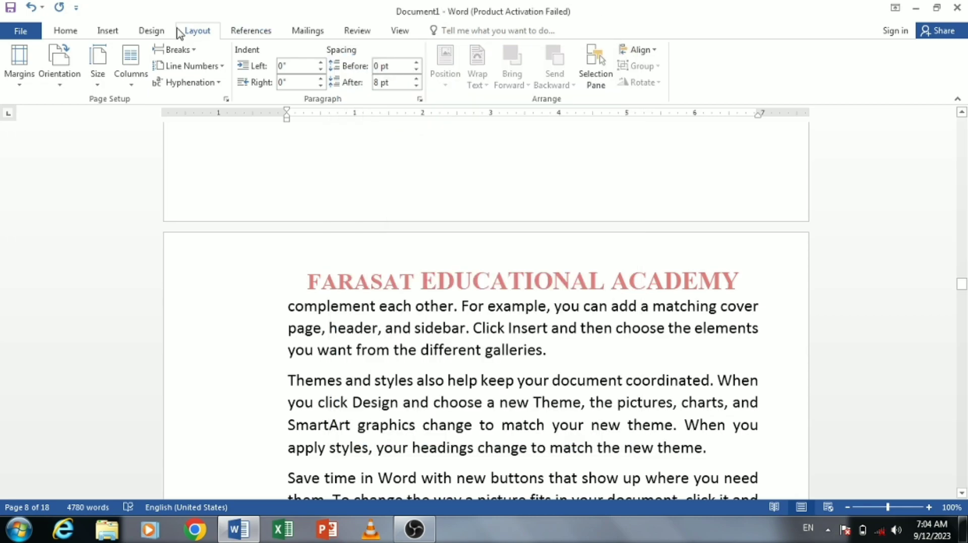
click(151, 33)
click(121, 34)
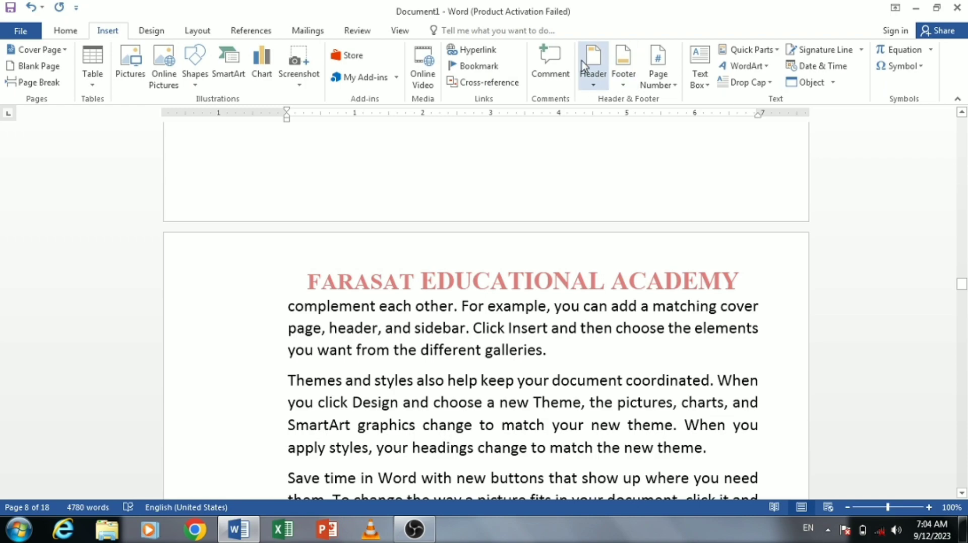
click(152, 30)
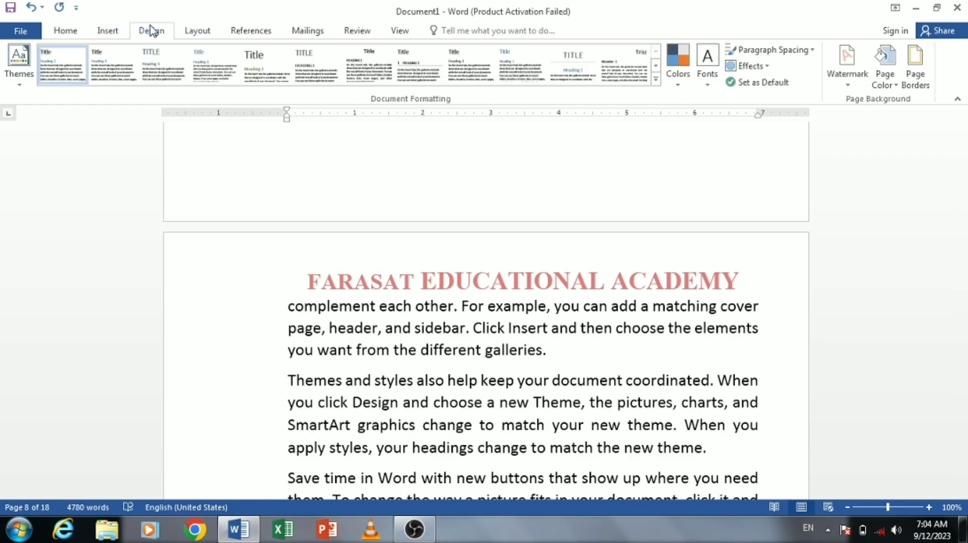
Step: Set the header and footer distance from the edge to 1.9" for the whole document and check the pages
click(197, 30)
click(19, 60)
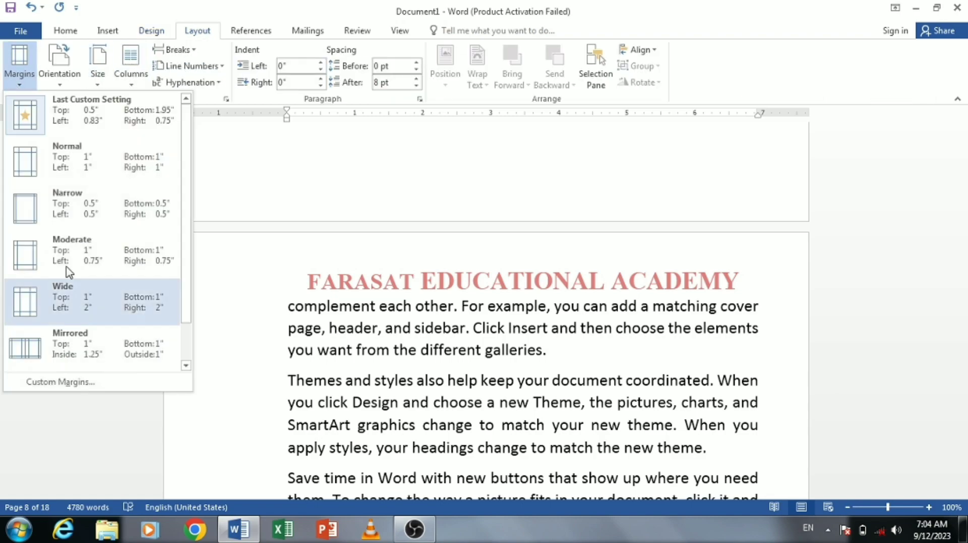
click(96, 381)
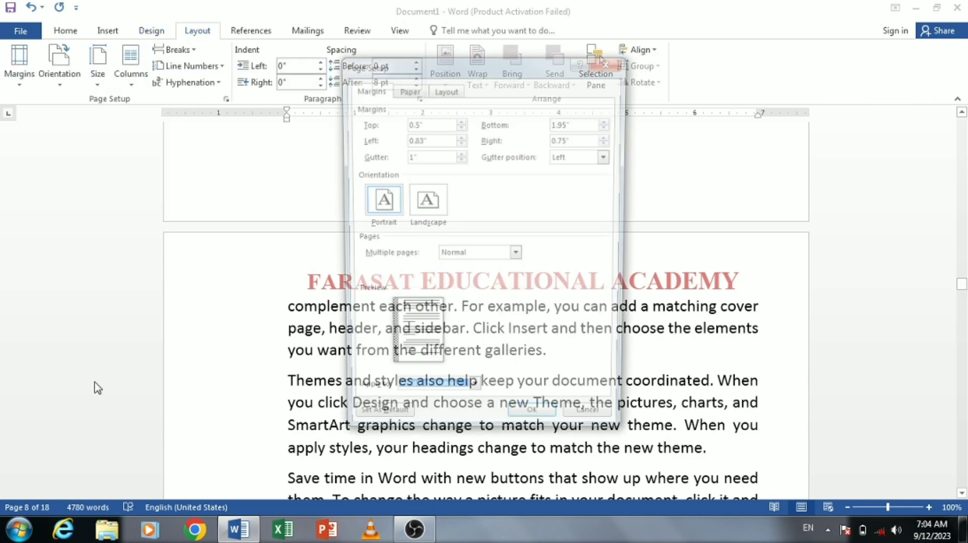
click(443, 88)
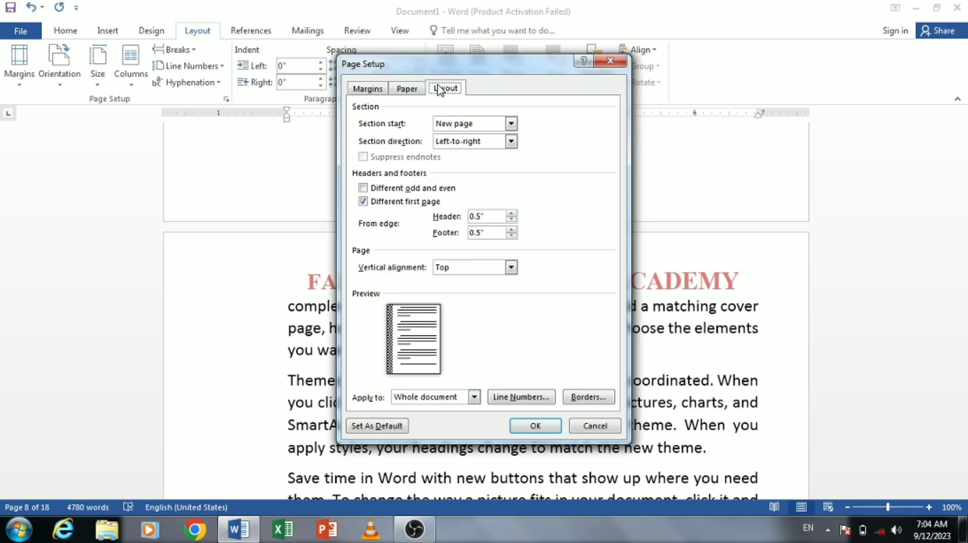
click(511, 213)
click(542, 429)
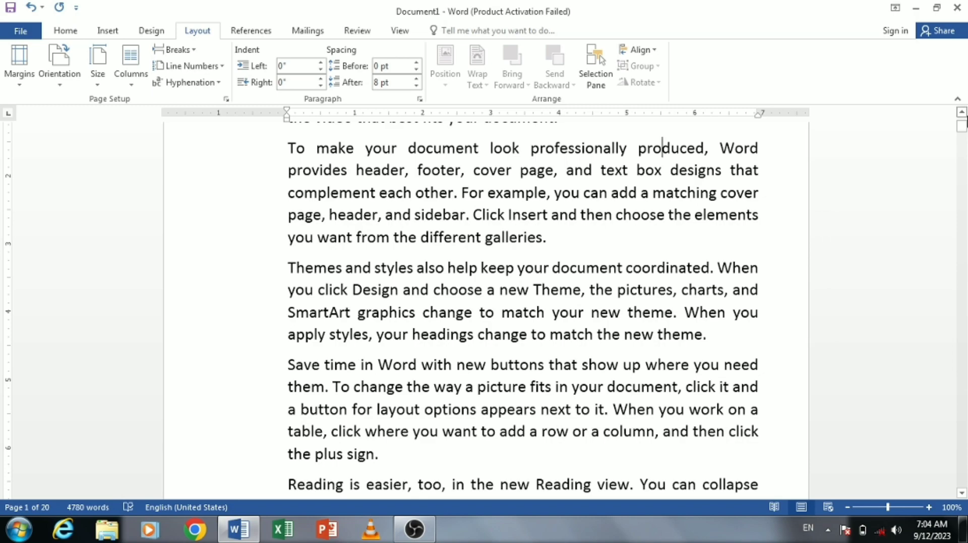
drag(961, 127, 963, 162)
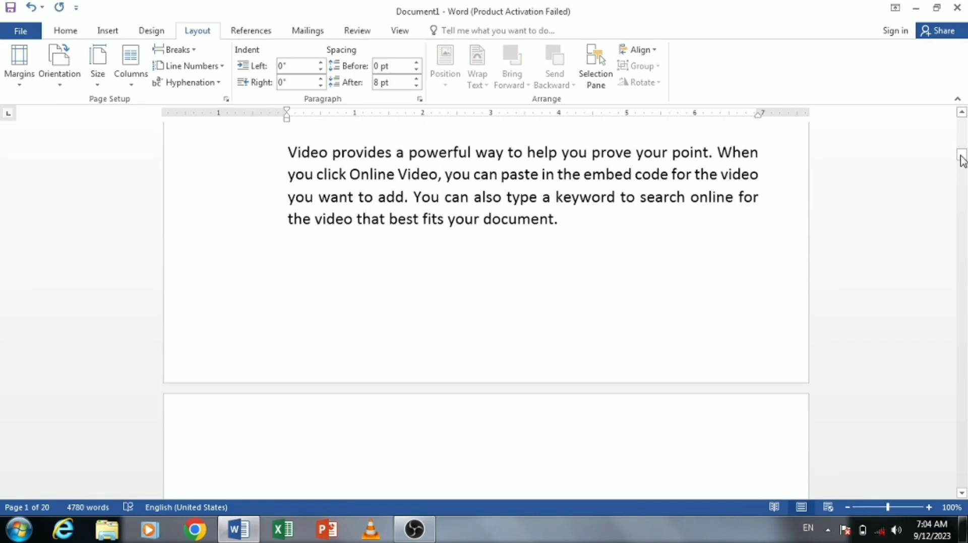
Step: Enter 1 in the page footer and return to the body text
double_click(541, 337)
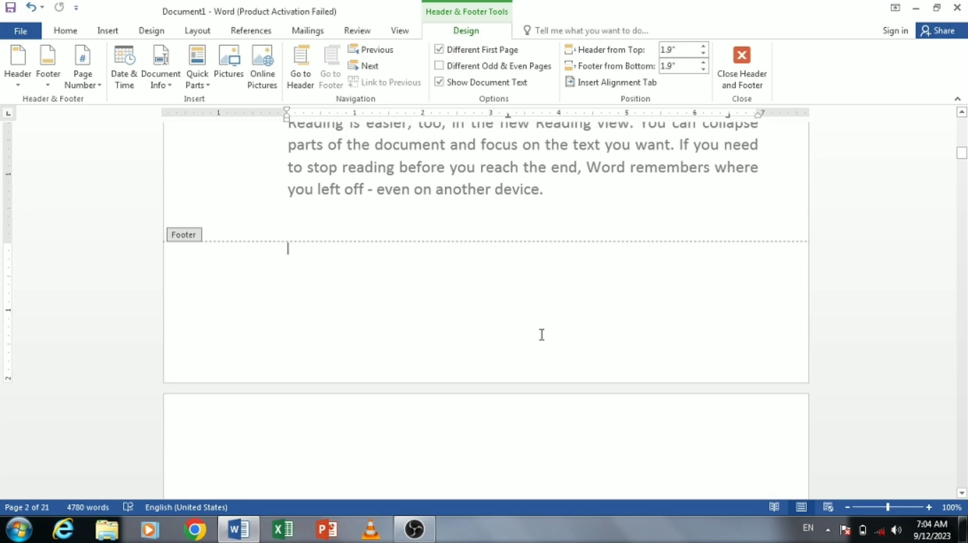
text(1)
triple_click(701, 219)
click(772, 270)
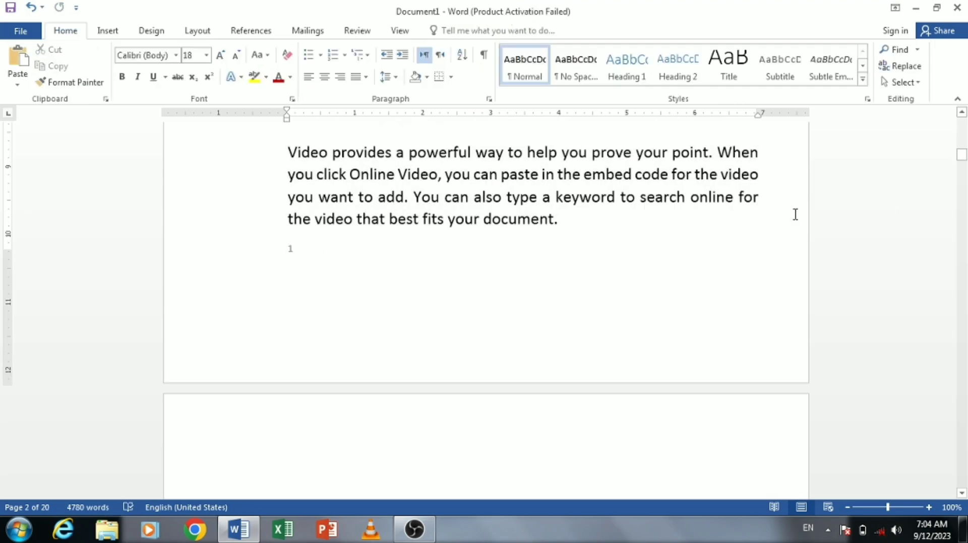
Step: Delete the 1 from the page footer and return to the body text
double_click(571, 333)
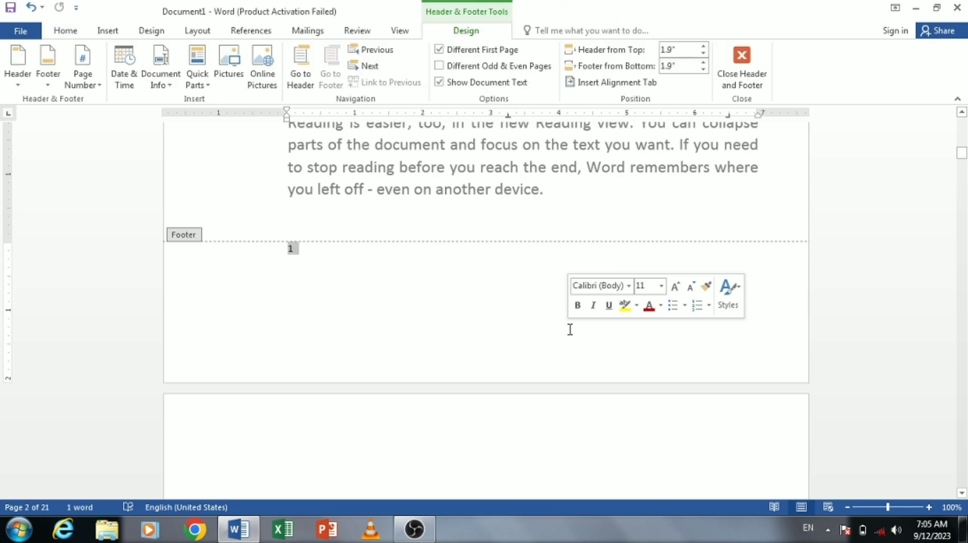
key(Delete)
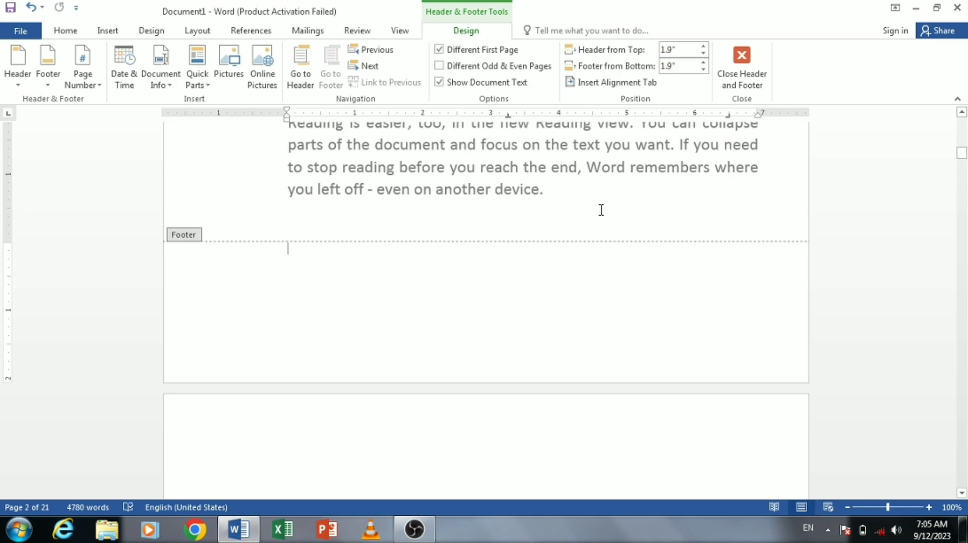
double_click(601, 211)
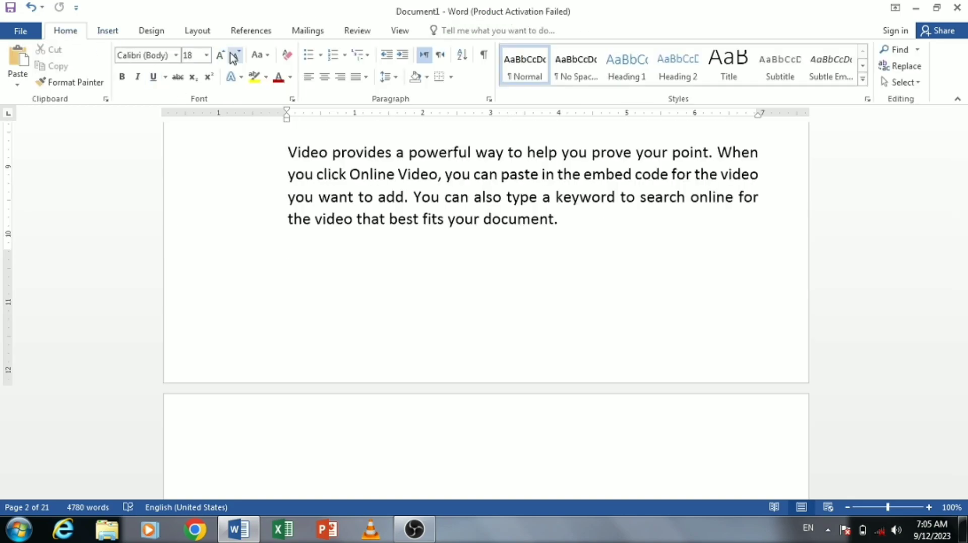
Step: Review the vertical alignment option in the page setup's layout settings and cancel without changes
click(210, 35)
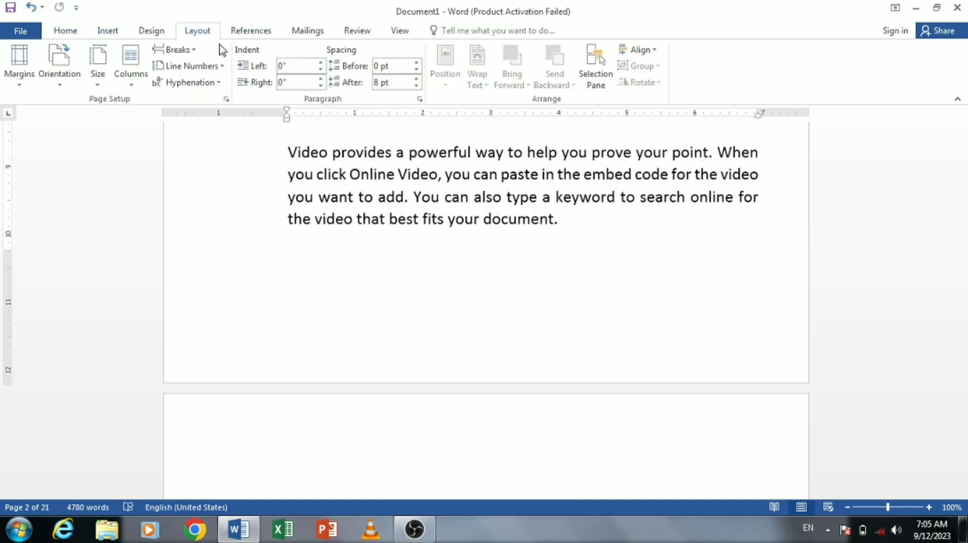
click(18, 83)
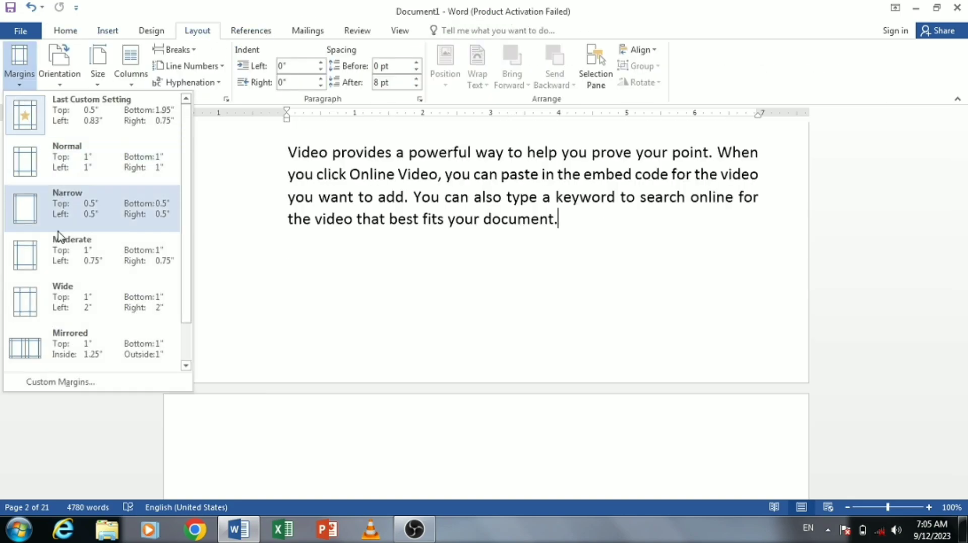
click(75, 382)
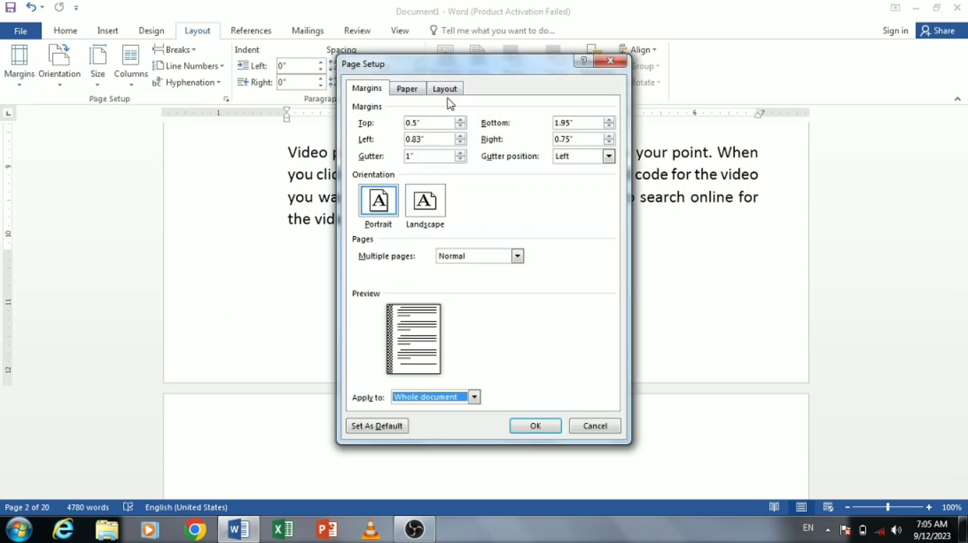
click(447, 92)
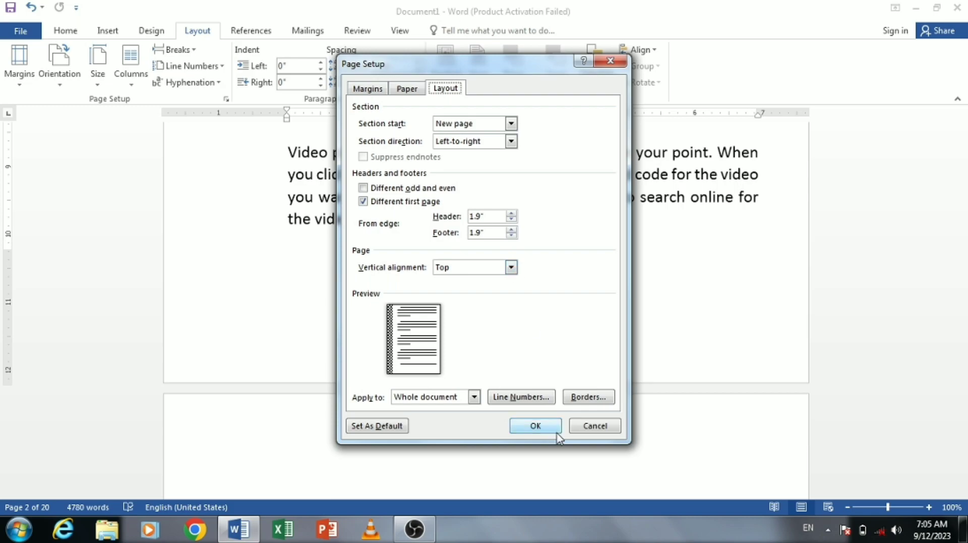
click(587, 427)
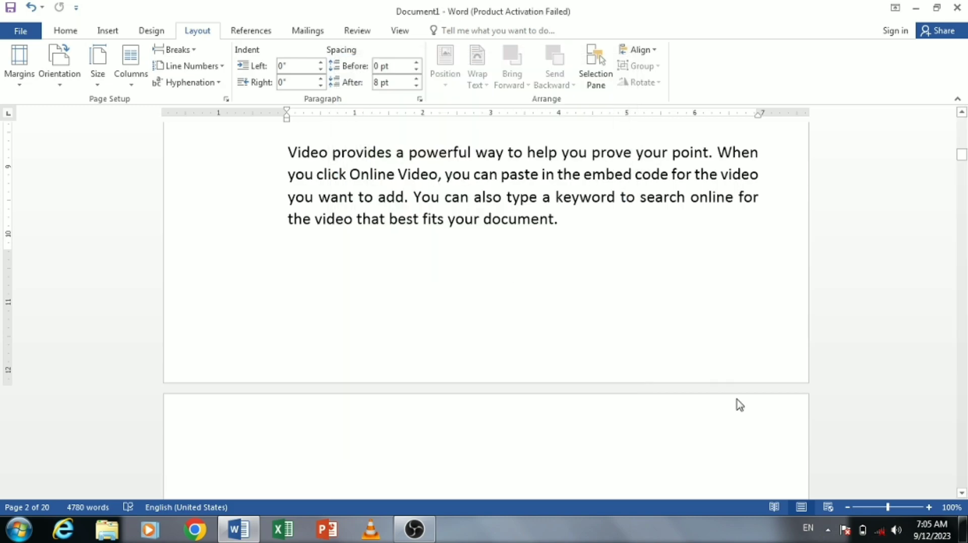
Step: Delete all the body text and insert a page break to start a second page
key(ctrl+a)
key(Delete)
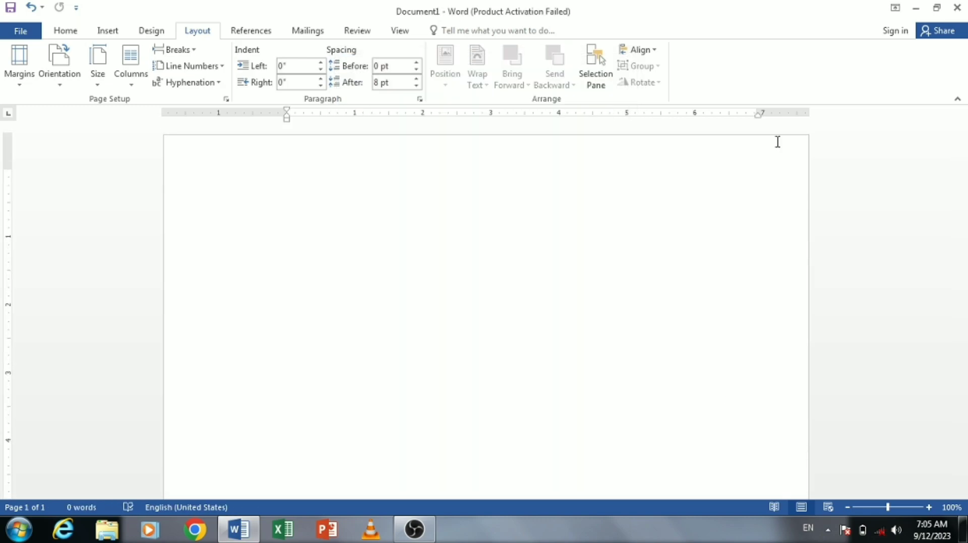
key(ctrl+z)
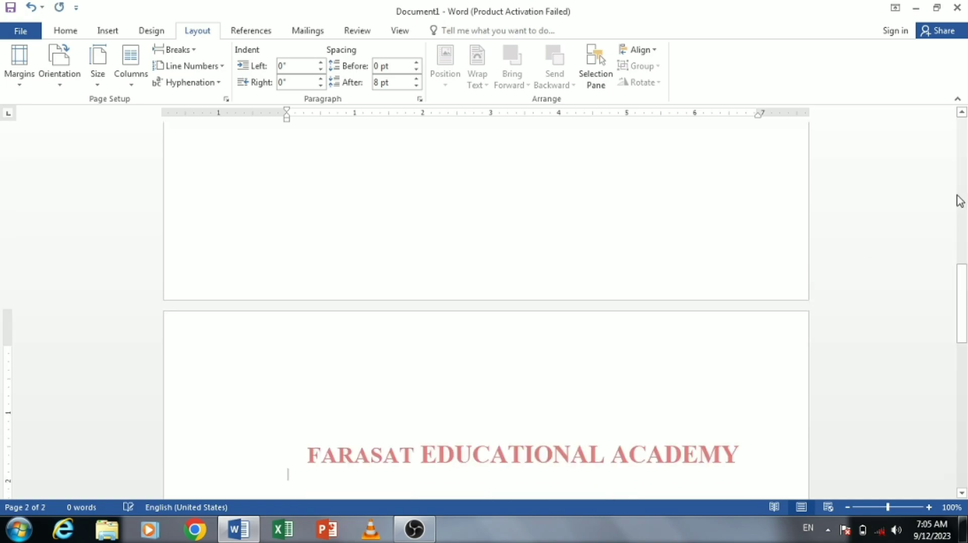
Step: Write "Report" below the header on the second page and enlarge it to 90 pt
drag(962, 322, 961, 352)
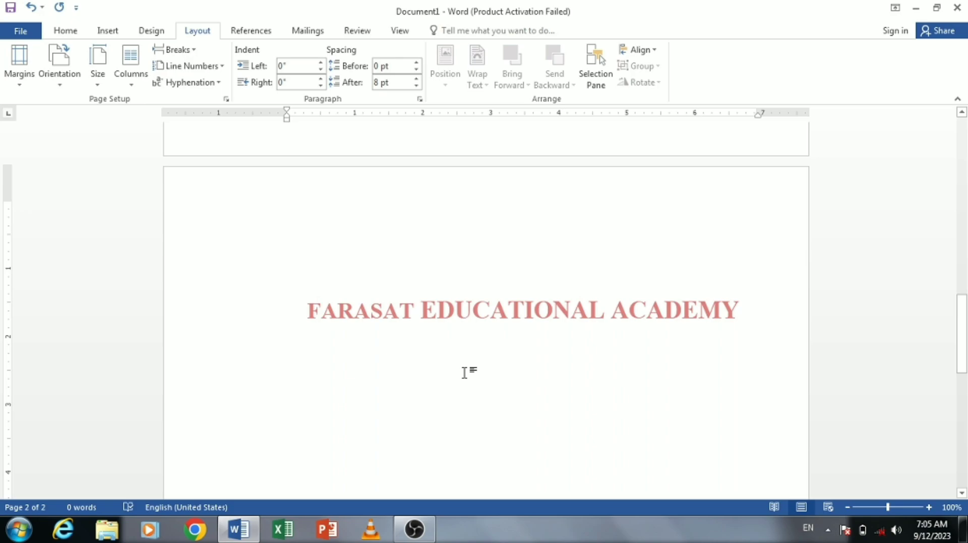
text(Report)
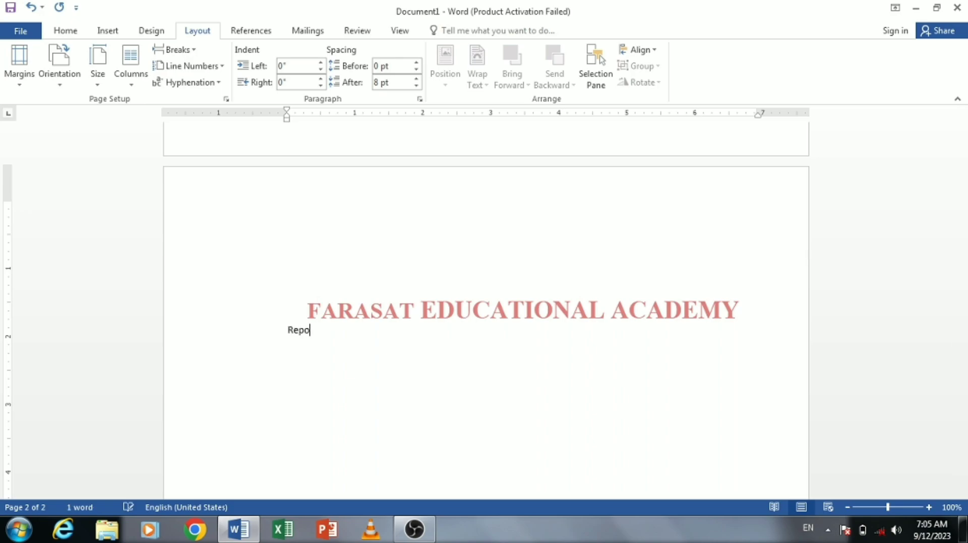
double_click(305, 327)
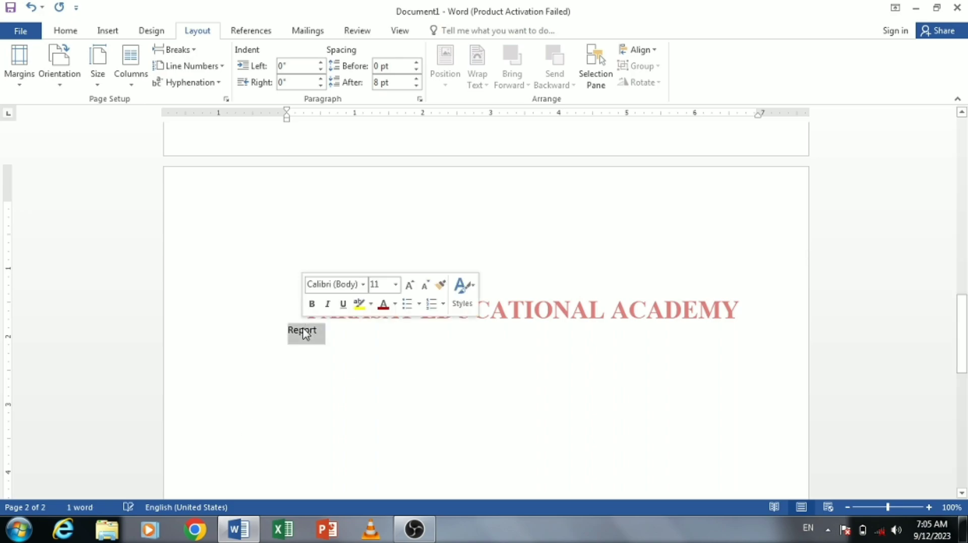
click(65, 30)
click(233, 56)
click(233, 56)
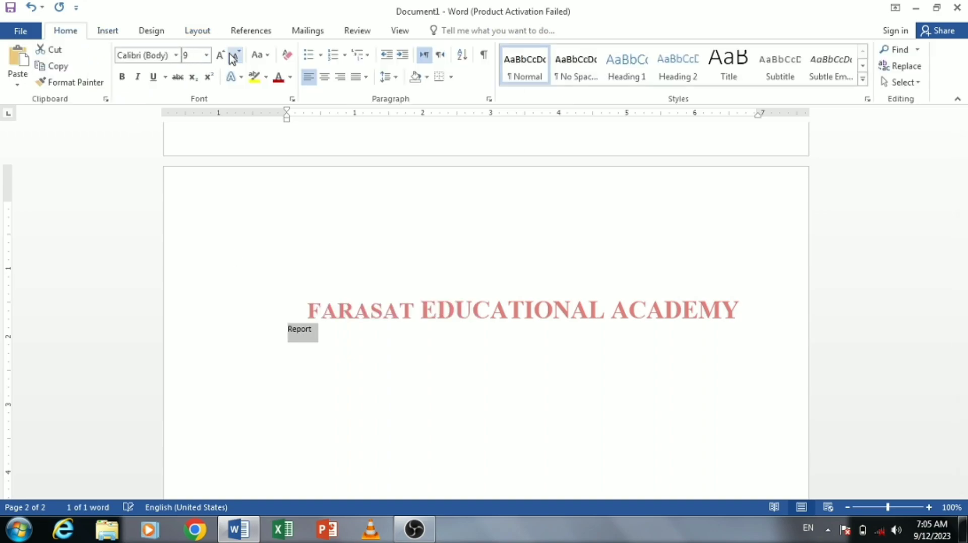
click(221, 55)
click(221, 55)
click(221, 56)
click(221, 56)
click(221, 55)
click(221, 56)
click(221, 55)
click(220, 56)
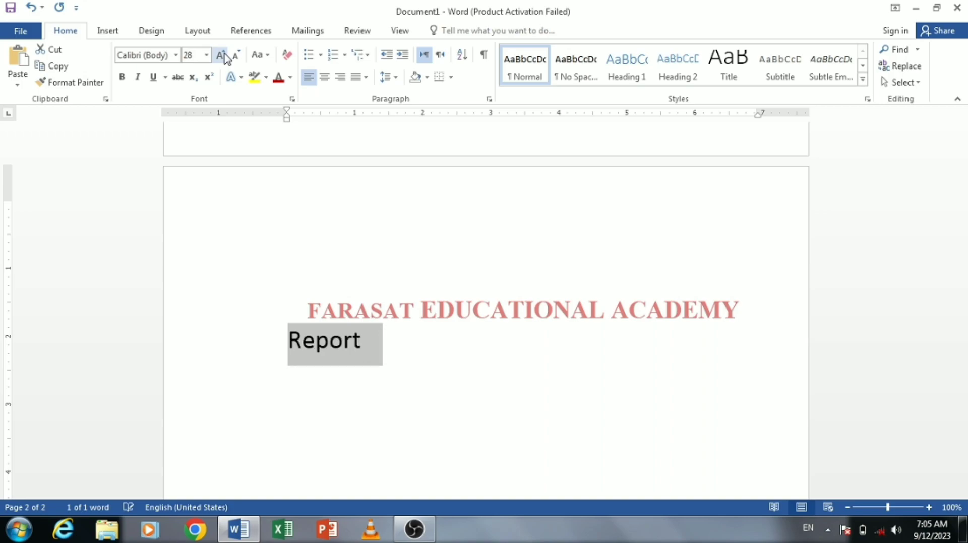
click(225, 58)
click(226, 58)
click(226, 58)
click(226, 58)
click(226, 58)
Step: Make the word "Report" bold and center it horizontally
key(ctrl+b)
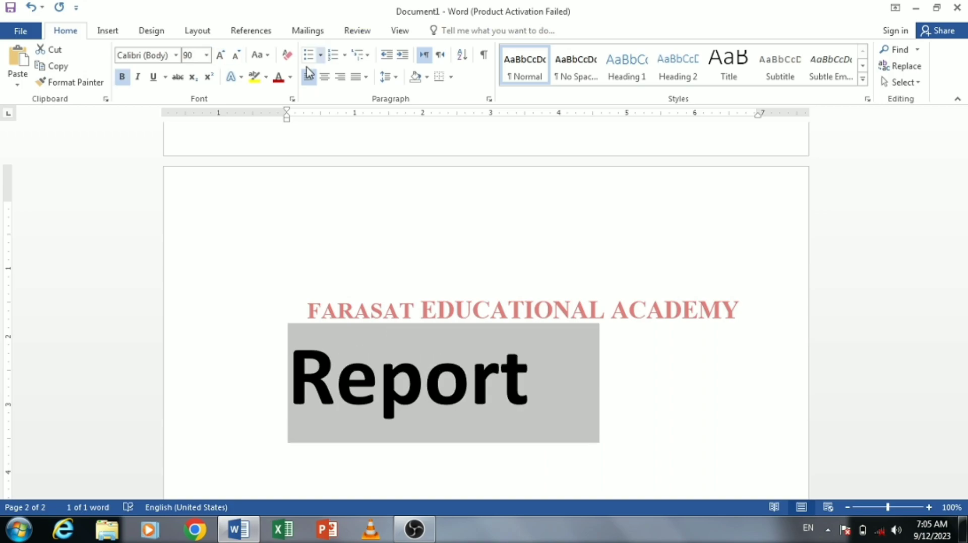
click(324, 77)
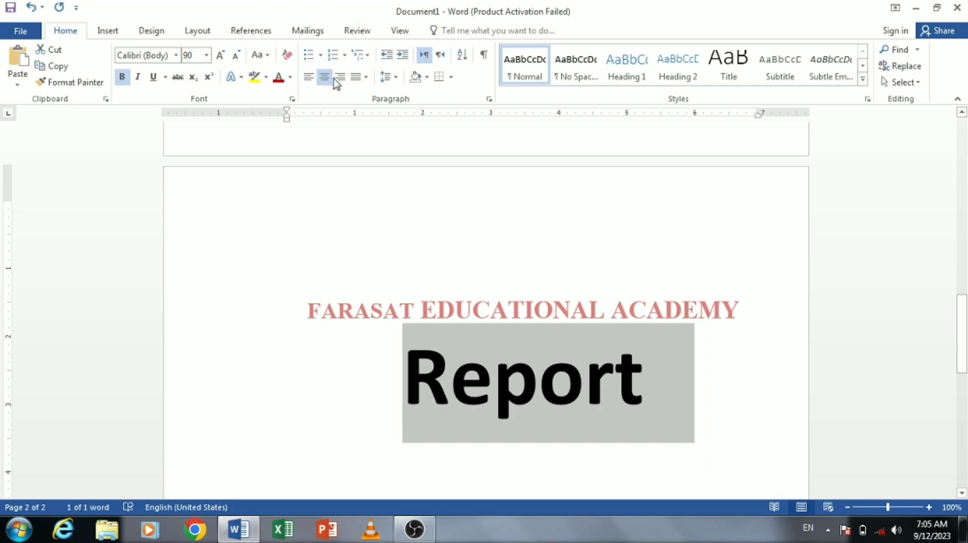
click(438, 191)
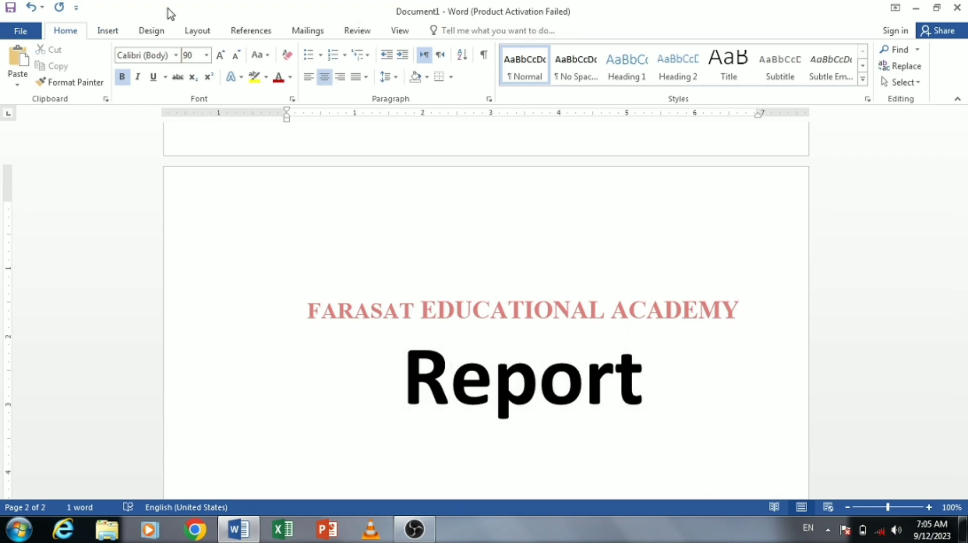
Step: Set the vertical alignment of the pages to Center for the whole document in the page setup
click(191, 35)
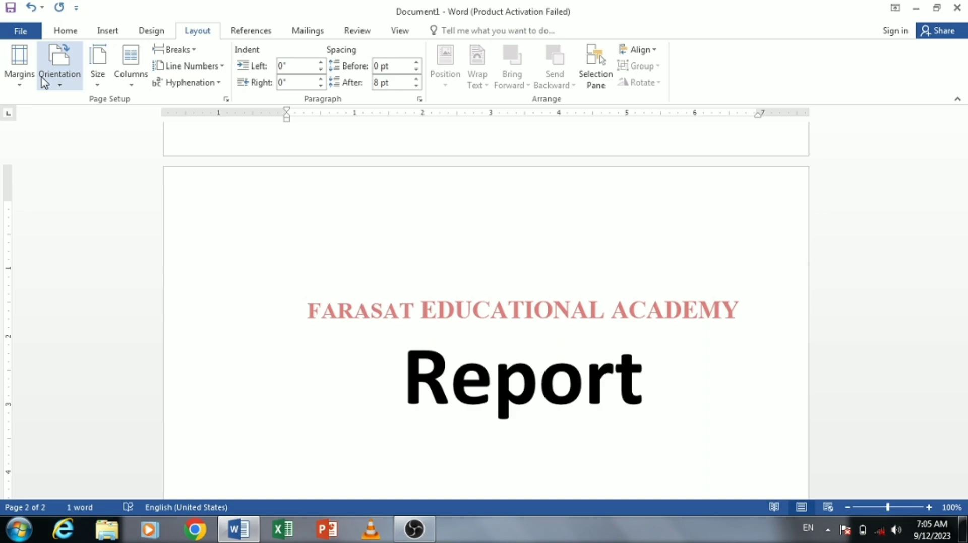
click(19, 65)
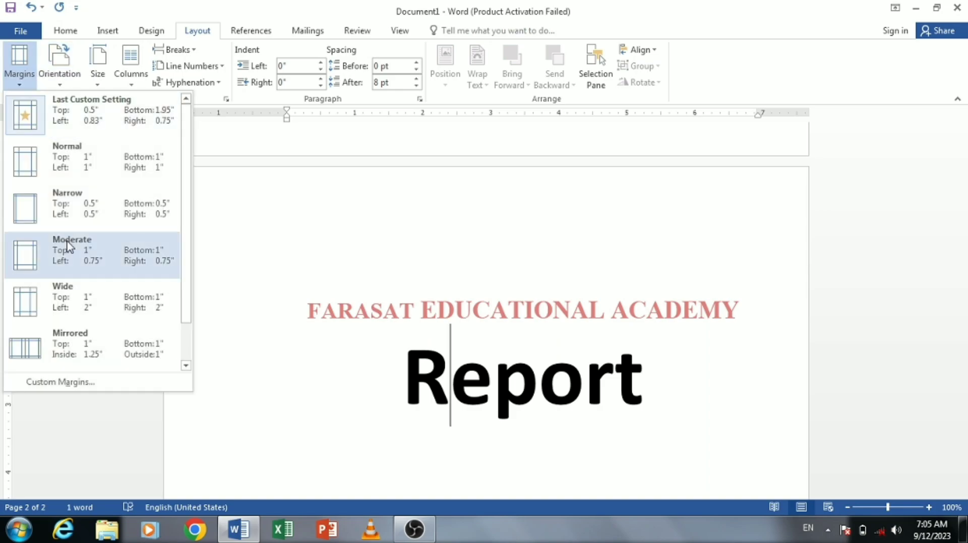
click(76, 382)
click(446, 90)
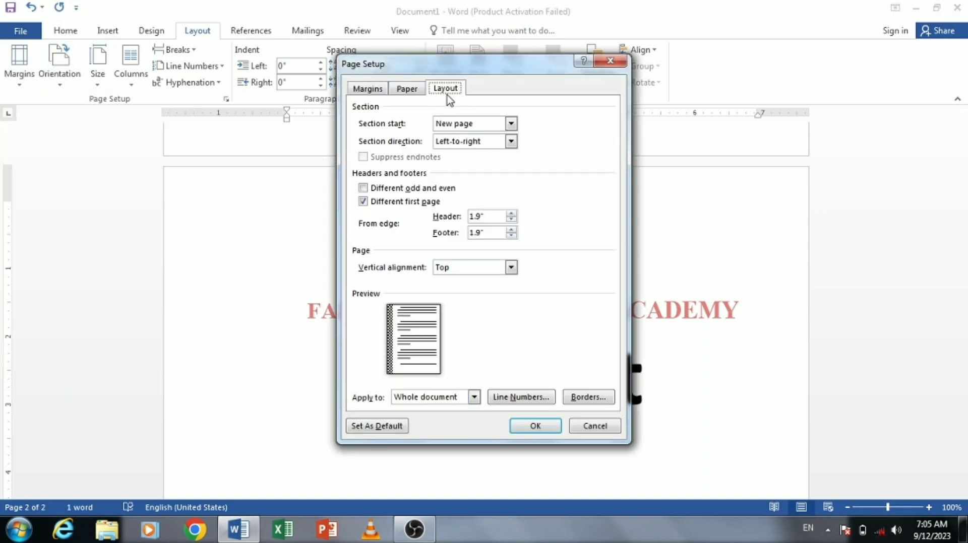
click(474, 277)
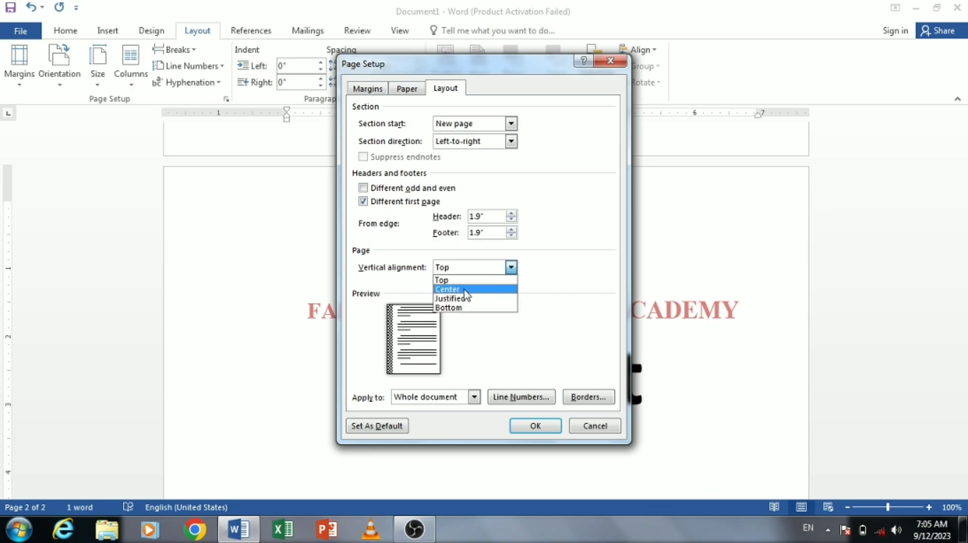
click(465, 289)
click(536, 426)
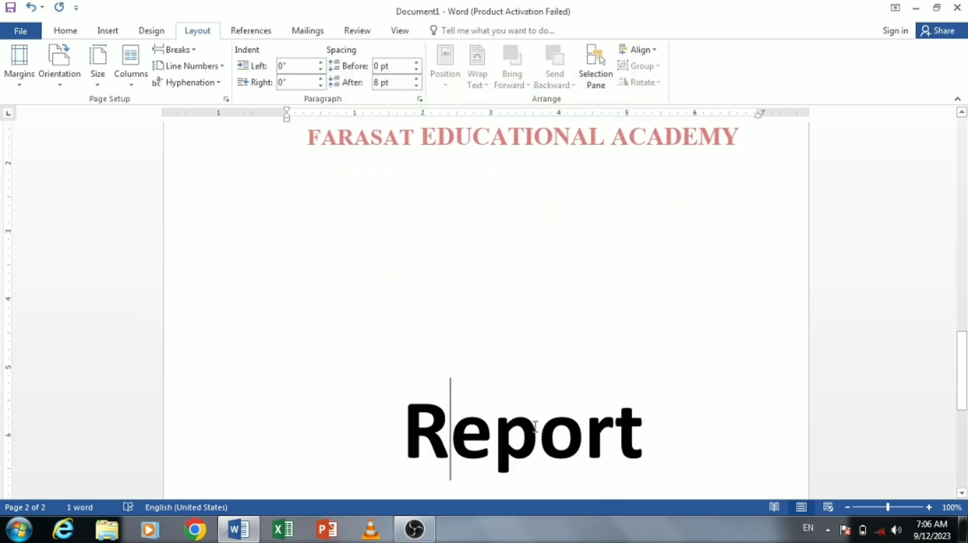
Step: Check the pages in the print preview and set their vertical alignment to Bottom for the whole document
key(ctrl+p)
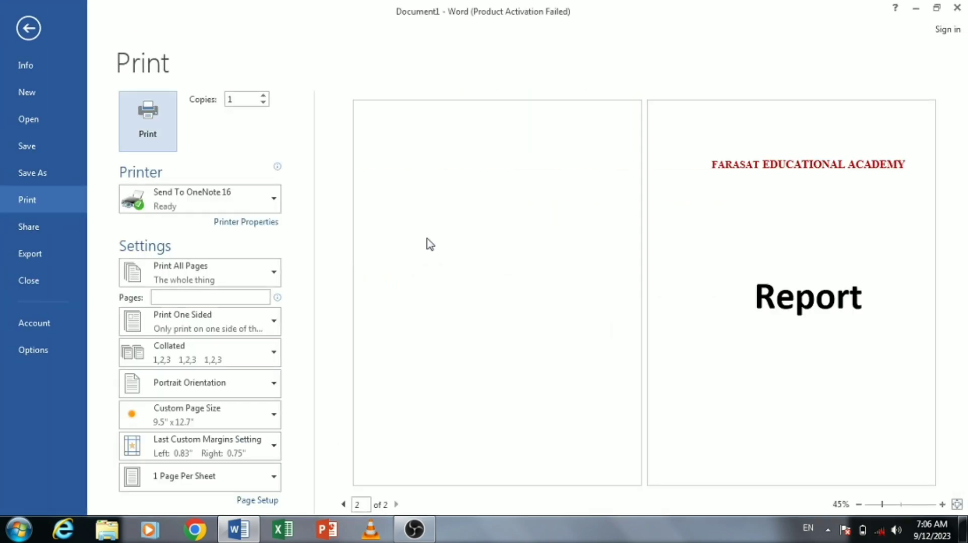
click(24, 30)
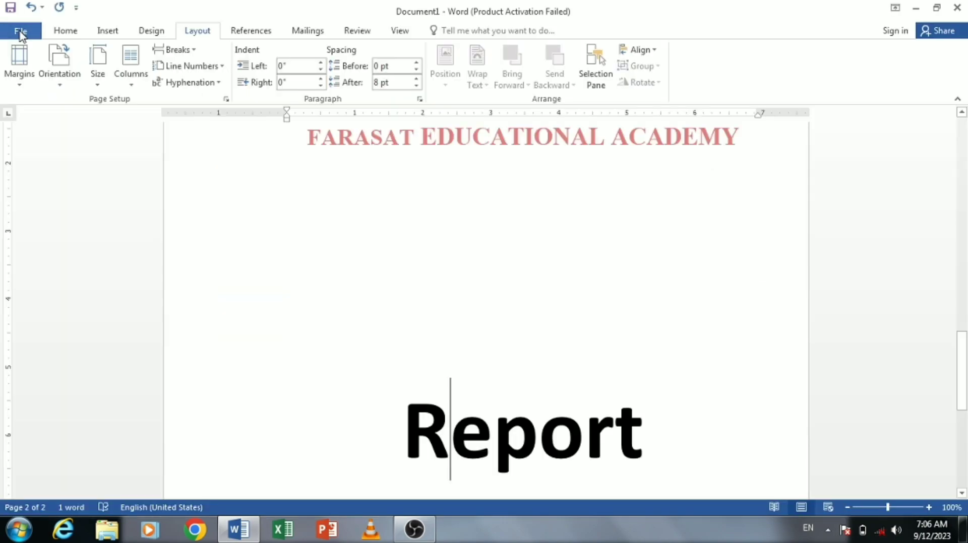
click(20, 75)
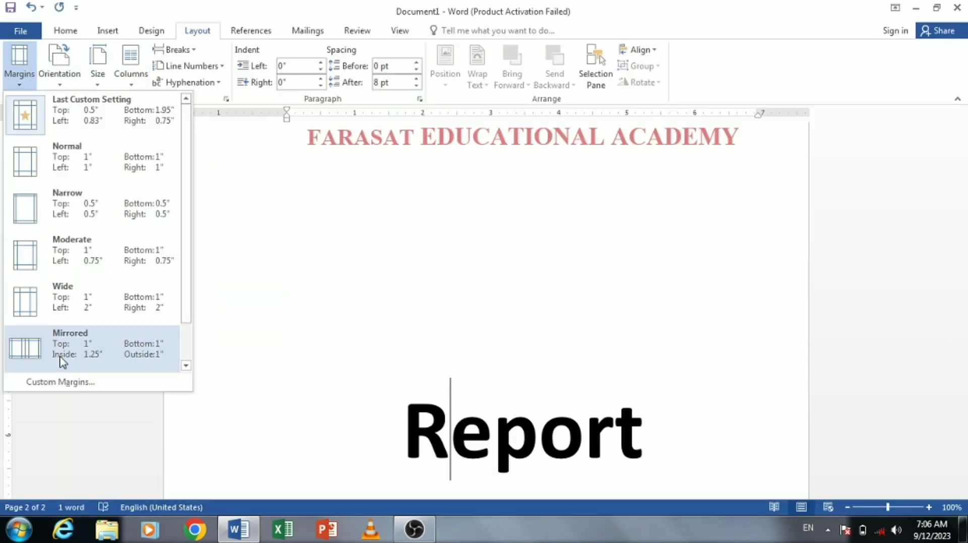
click(99, 383)
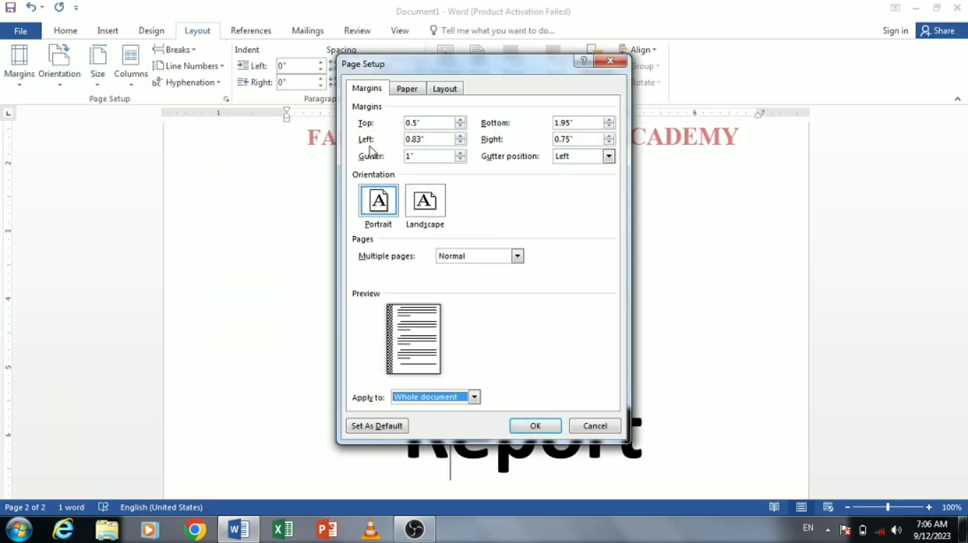
click(449, 91)
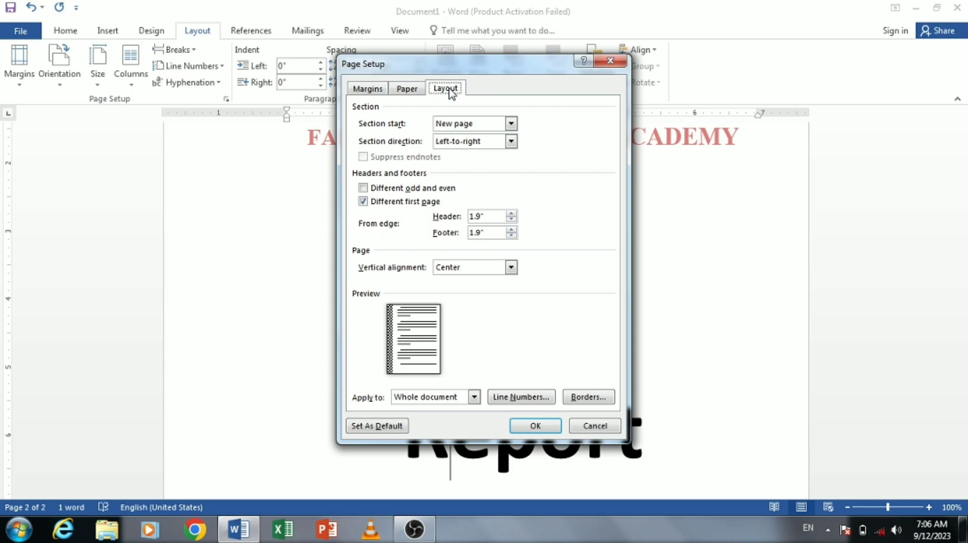
click(511, 268)
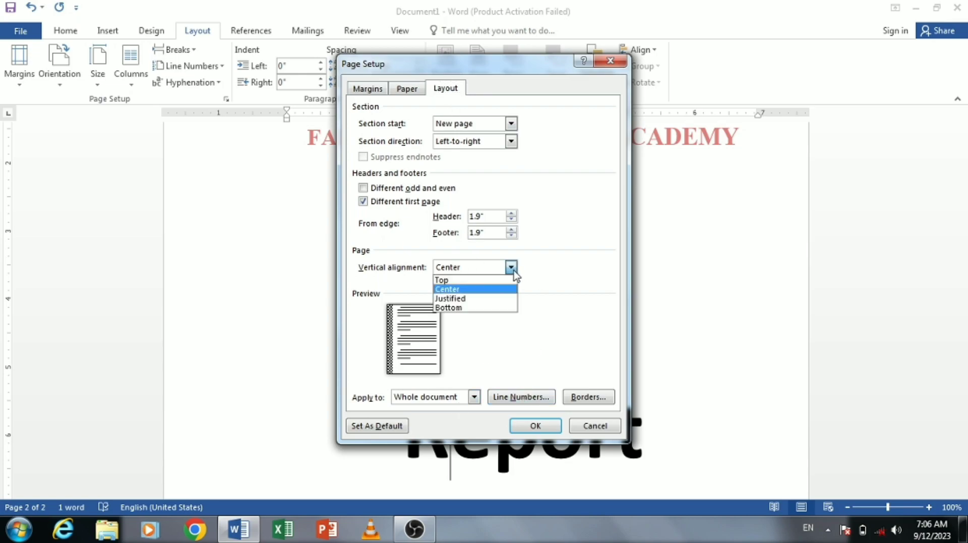
click(488, 308)
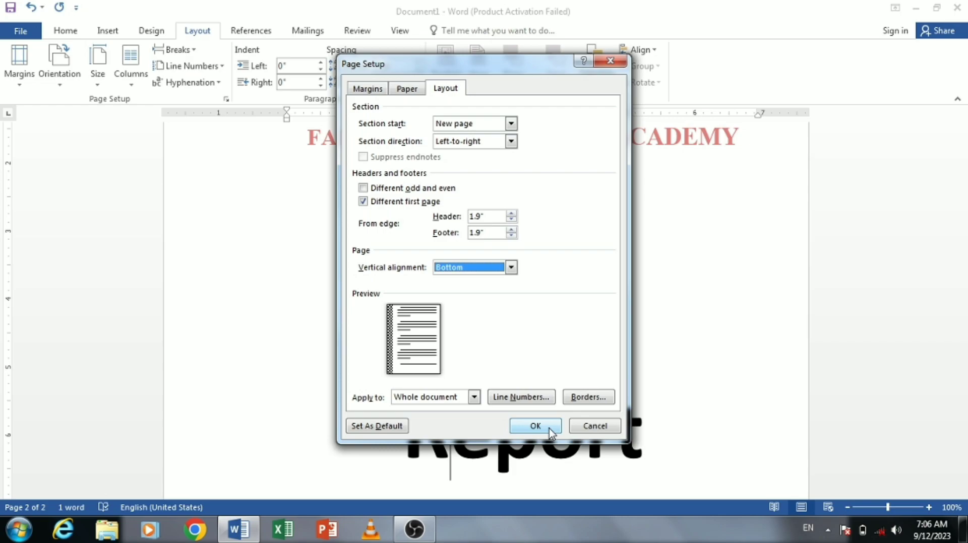
click(536, 426)
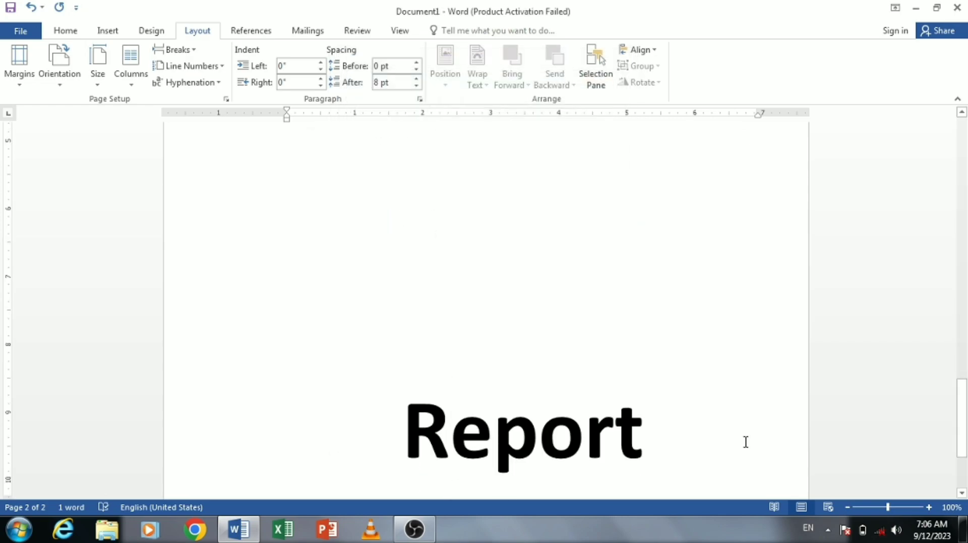
Step: Examine the position of "Report" on the second page in the print preview and in the document
key(ctrl+p)
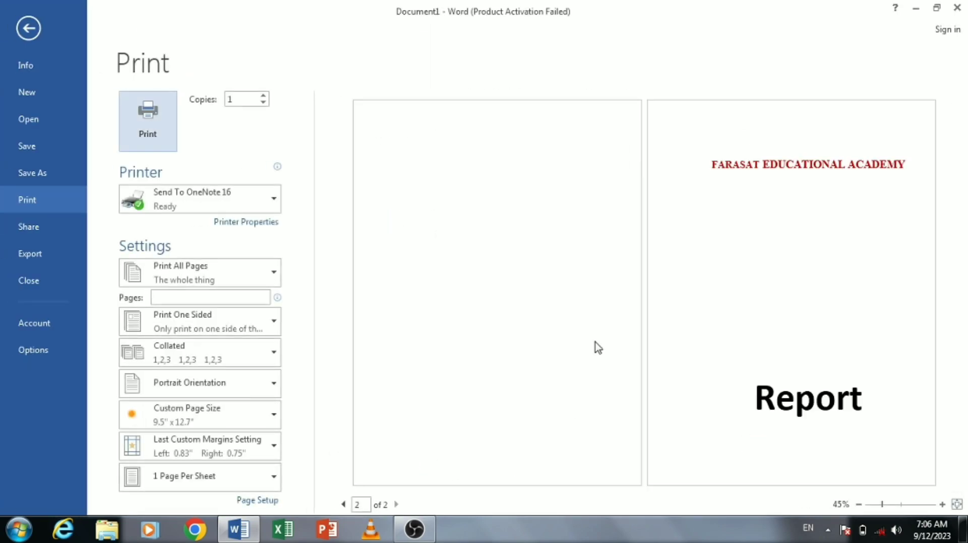
click(32, 28)
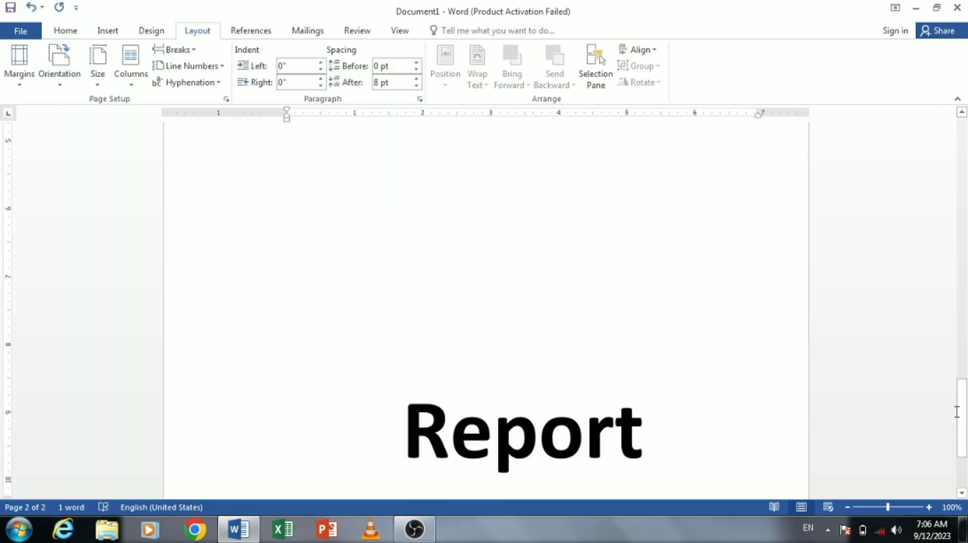
drag(957, 404, 957, 428)
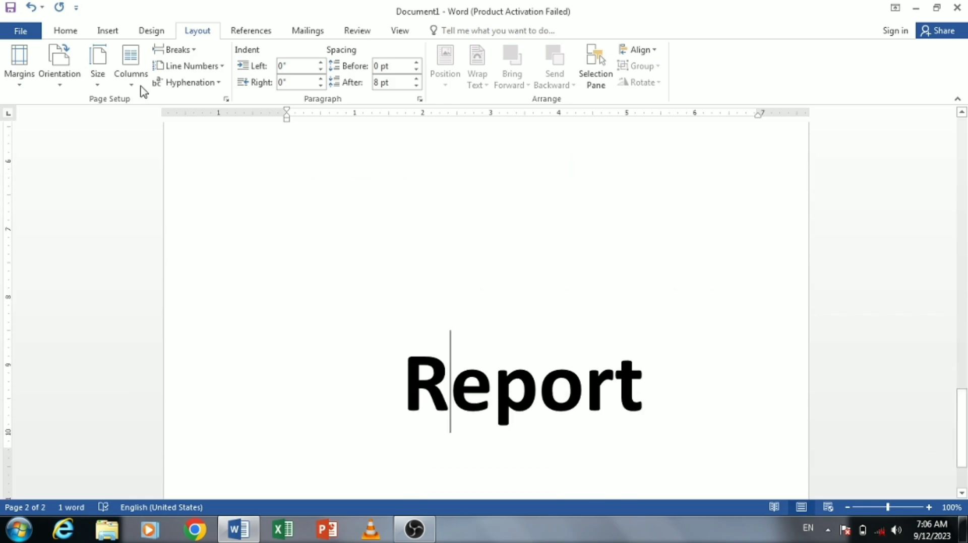
Step: Set the vertical alignment of the pages to Justified for the whole document in the page setup
click(20, 63)
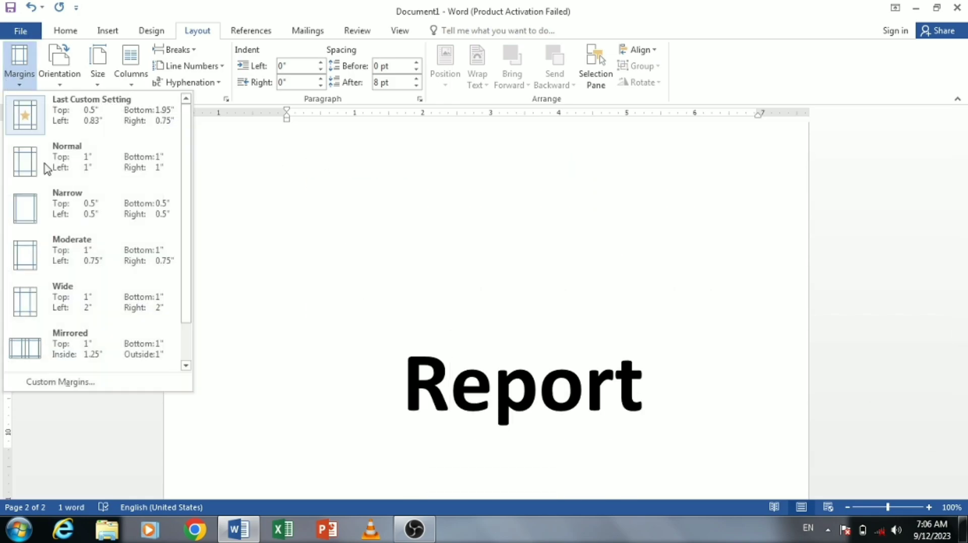
click(91, 384)
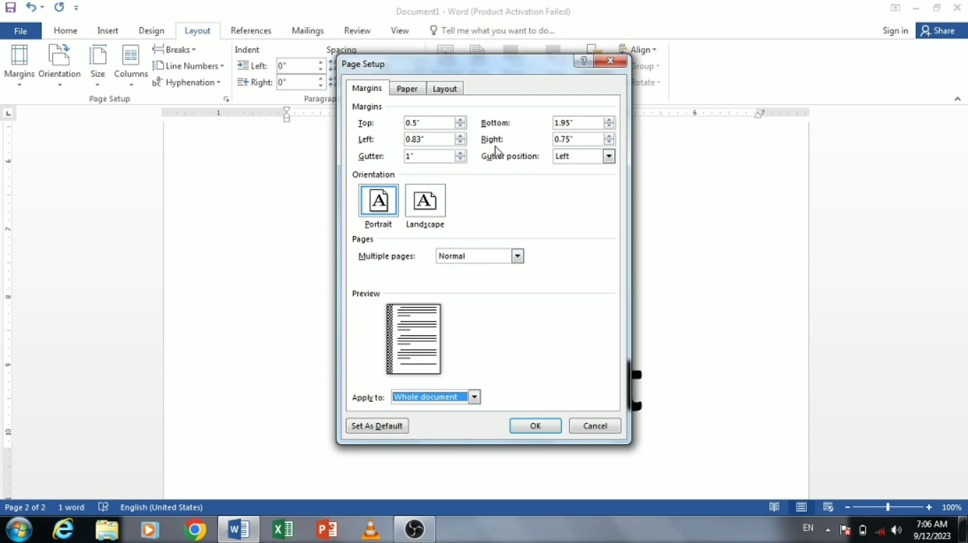
click(445, 89)
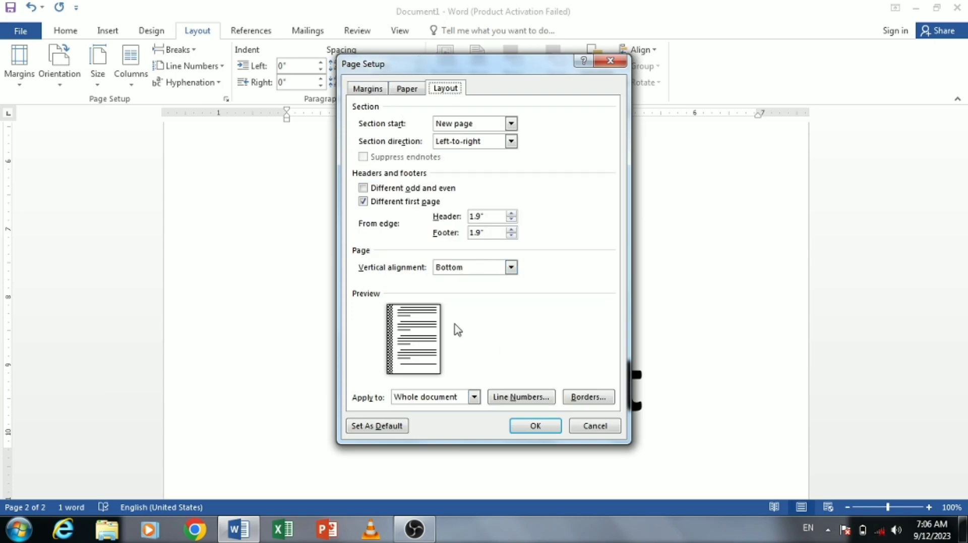
click(510, 268)
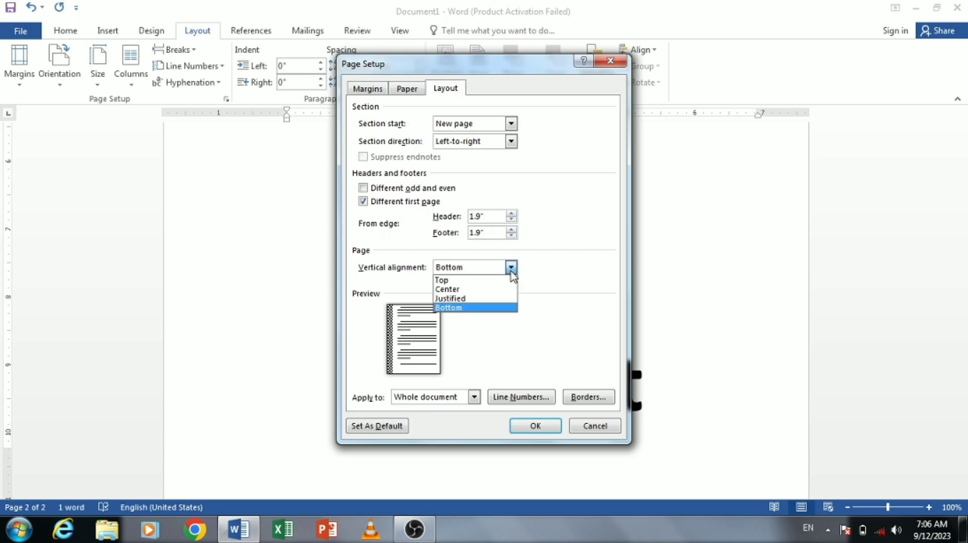
click(456, 299)
click(535, 426)
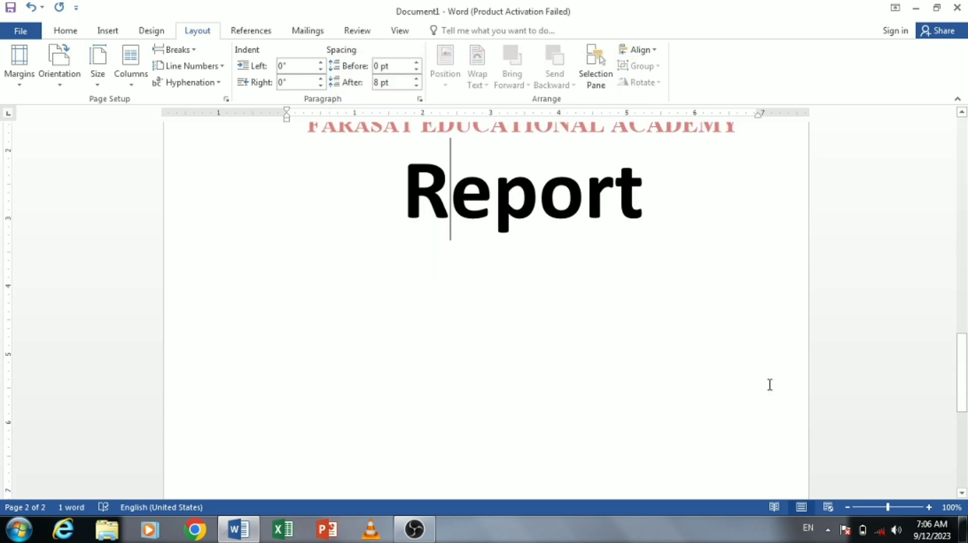
Step: Try applying the page layout settings from this point forward with the cursor inside "Report", and undo the change
click(18, 65)
click(78, 387)
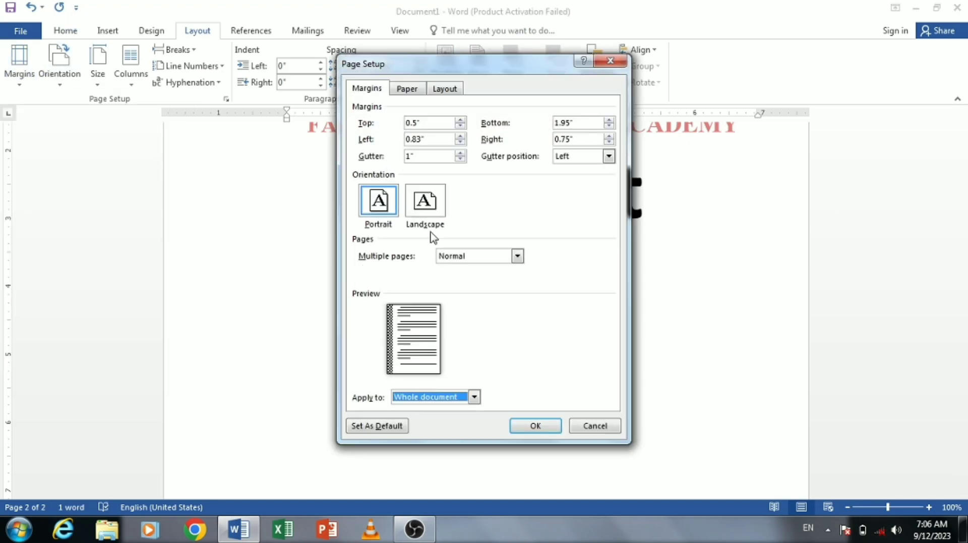
click(446, 89)
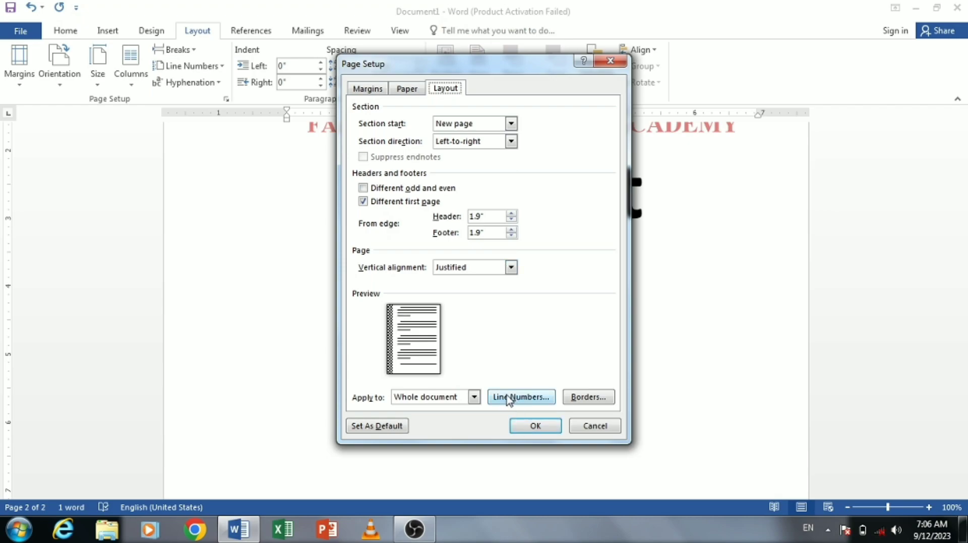
click(473, 398)
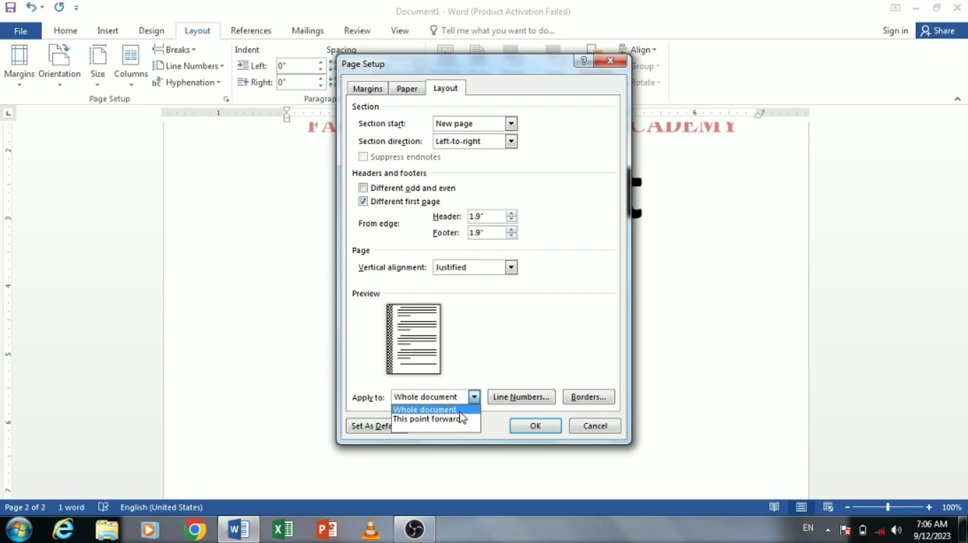
click(459, 412)
click(473, 398)
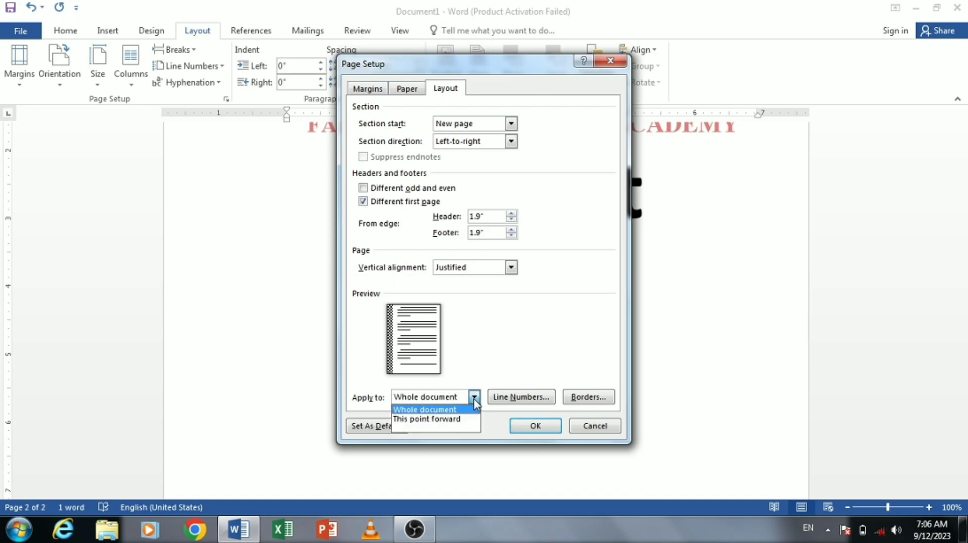
click(457, 424)
click(525, 429)
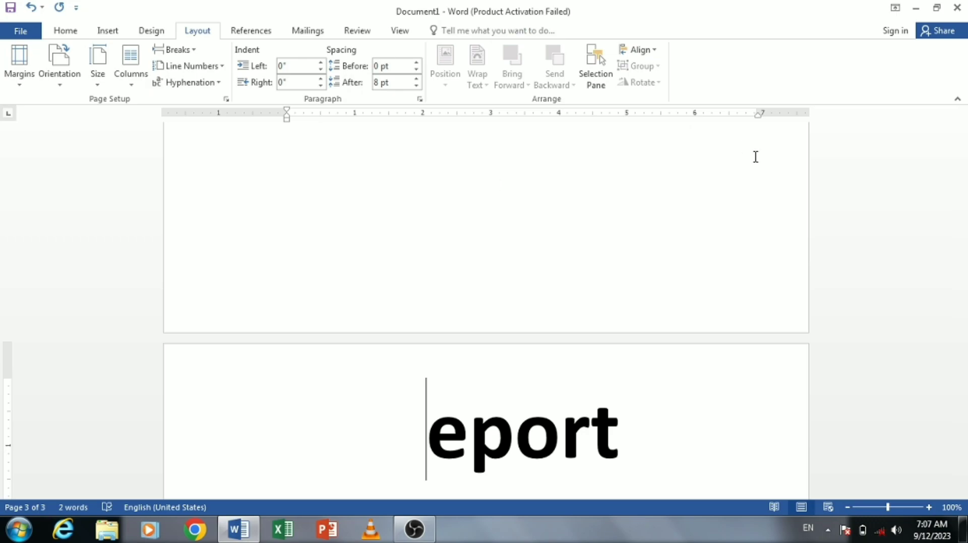
key(ctrl+z)
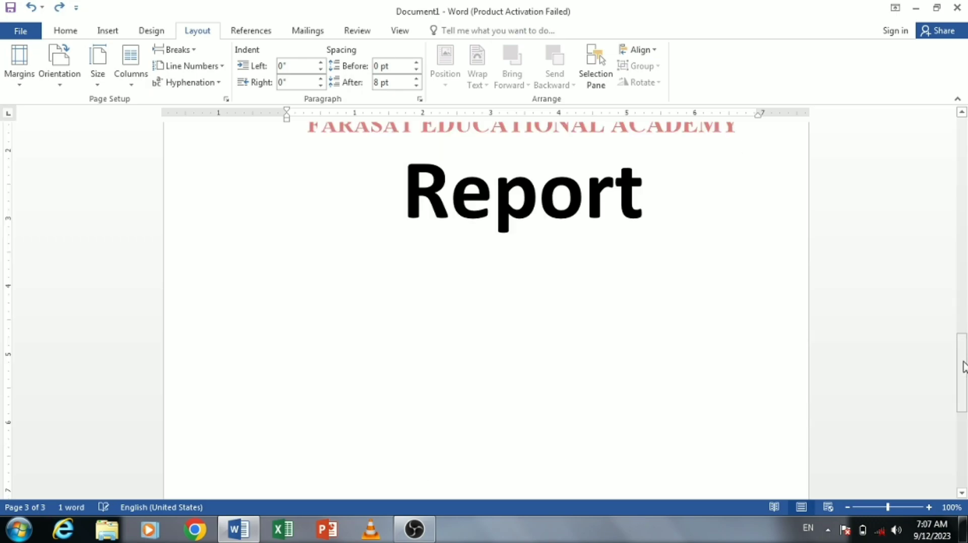
Step: Place the cursor before "Report" and apply the page layout settings from this point forward
click(407, 182)
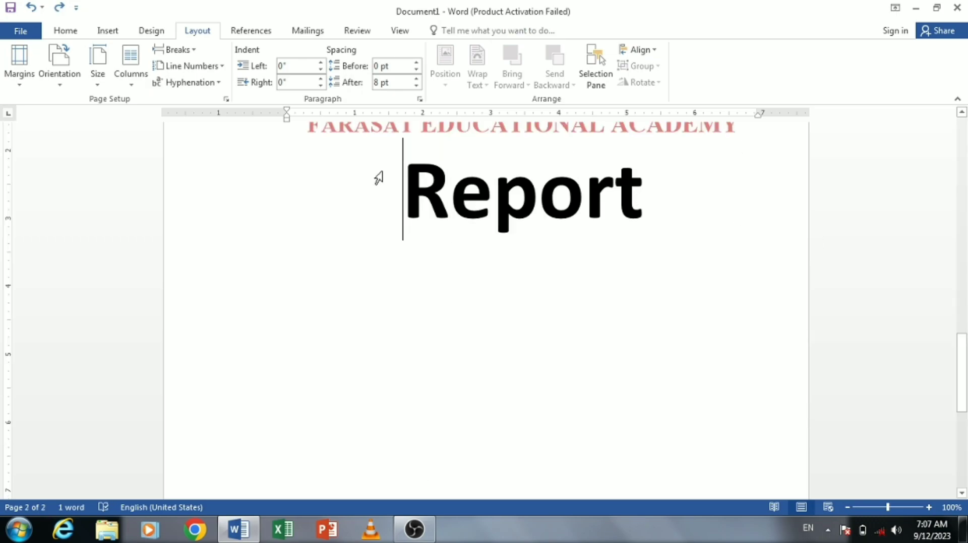
click(19, 63)
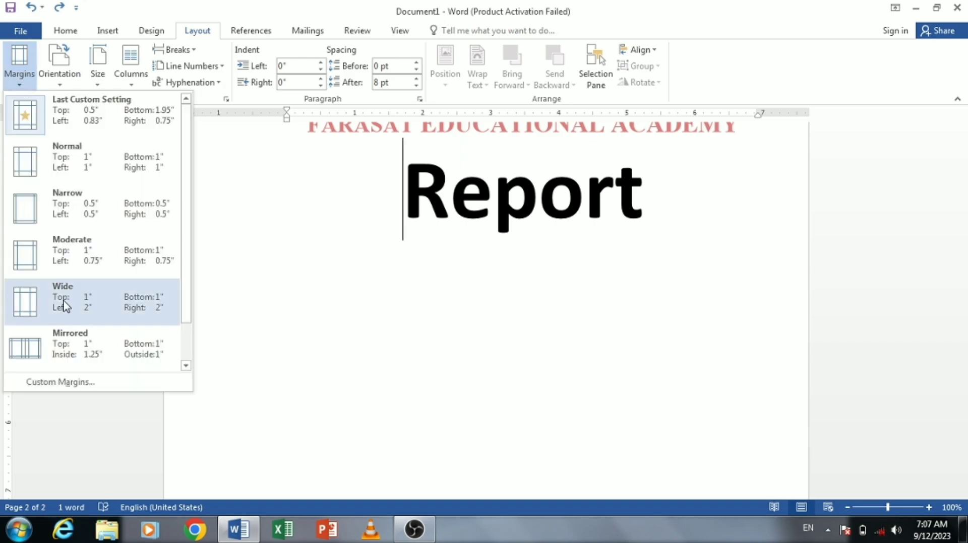
click(61, 383)
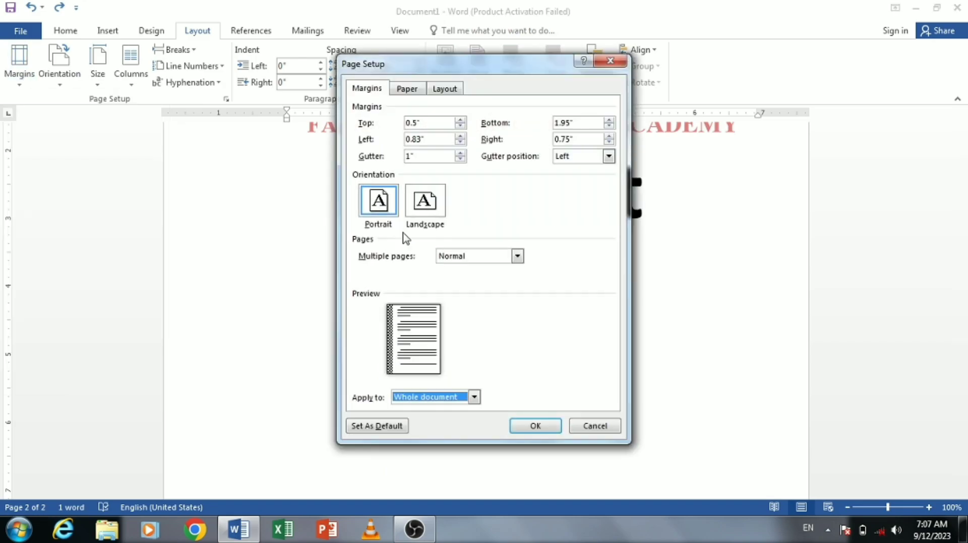
click(442, 96)
click(437, 404)
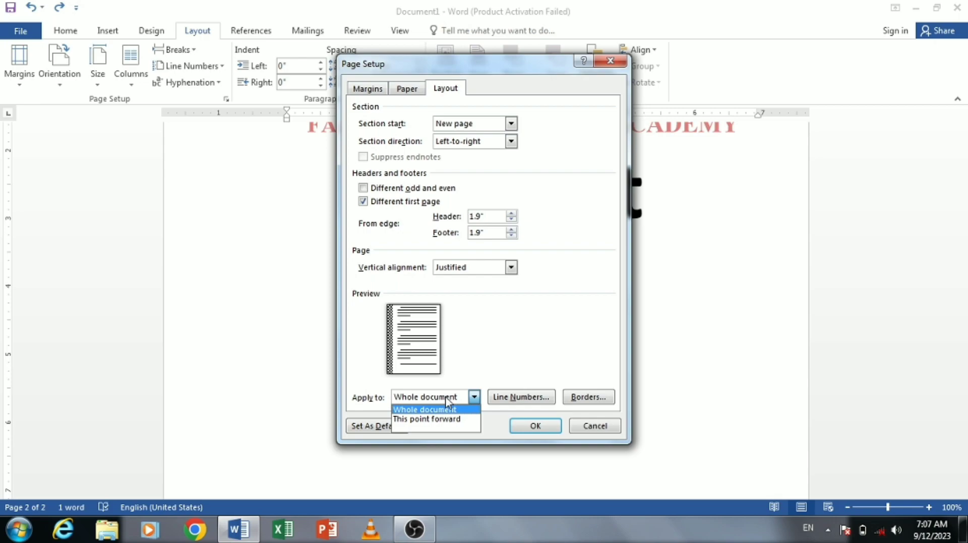
click(447, 421)
click(536, 426)
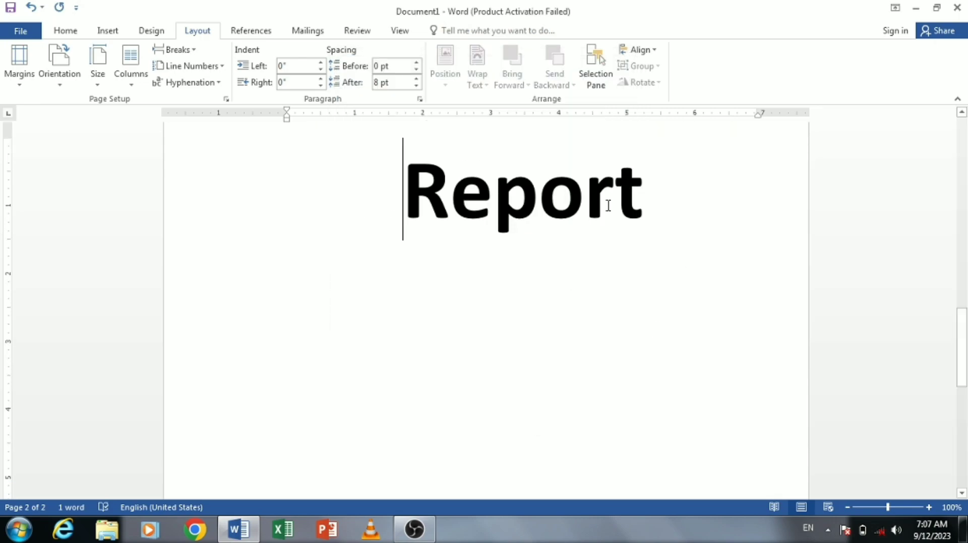
Step: Apply the Mirrored margin preset to the section containing "Report"
click(20, 63)
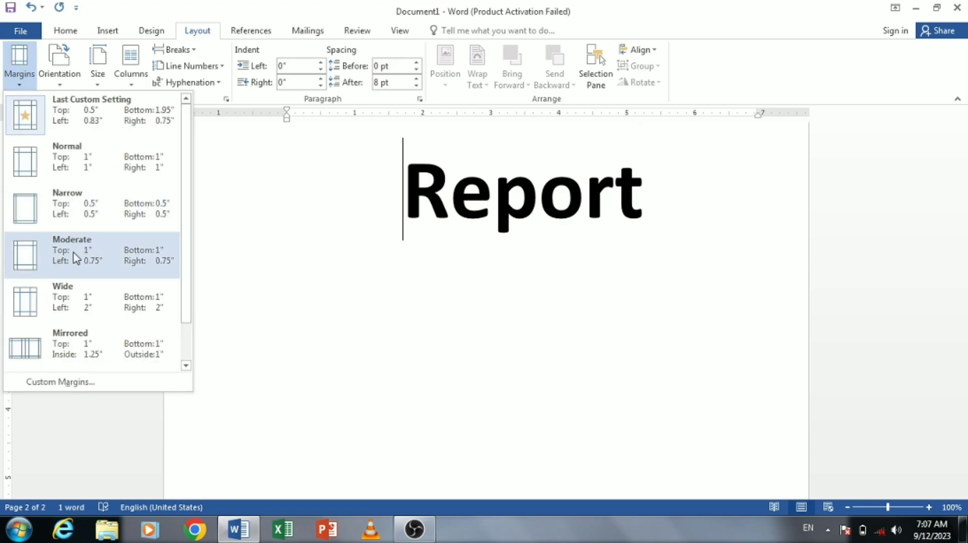
click(86, 362)
Step: Look at the page border options reached from the page setup's layout settings, and leave without applying any
click(15, 85)
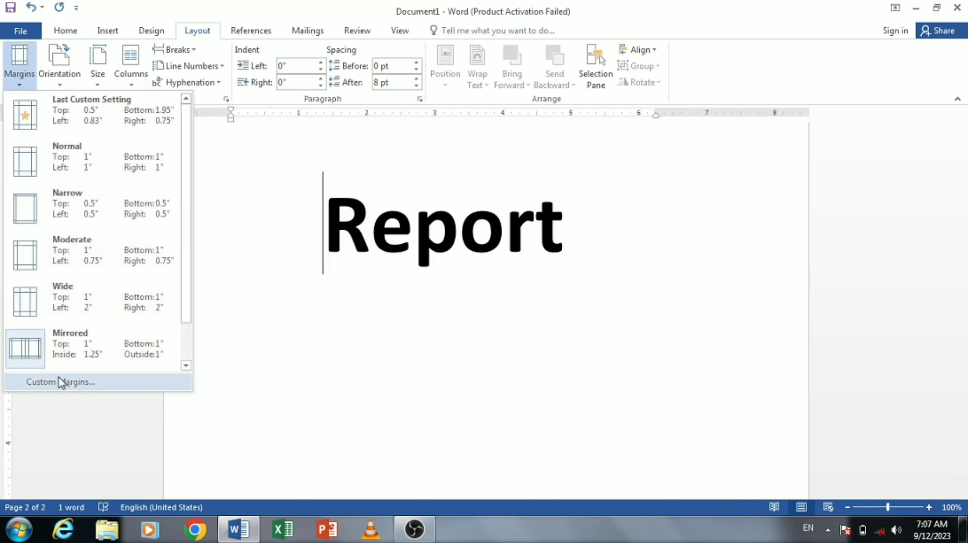
click(62, 380)
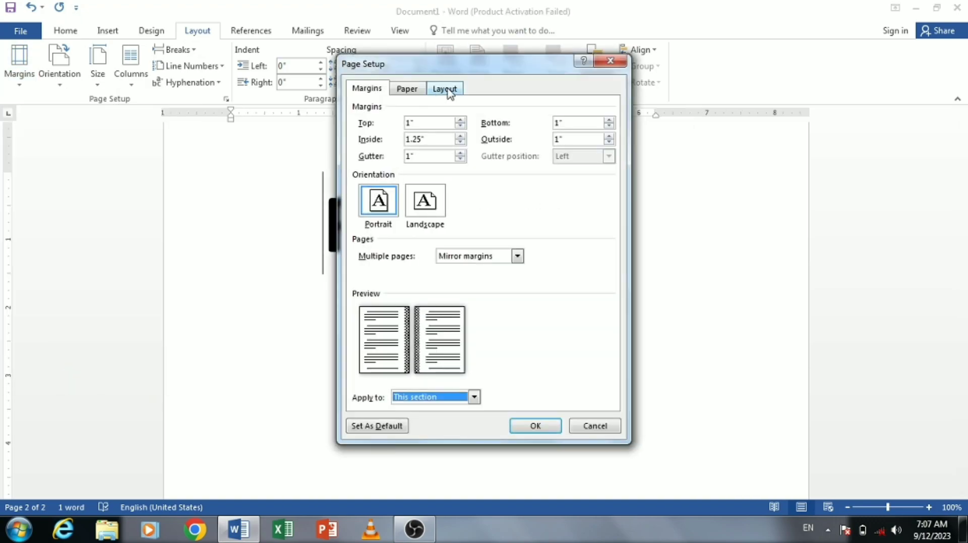
click(446, 89)
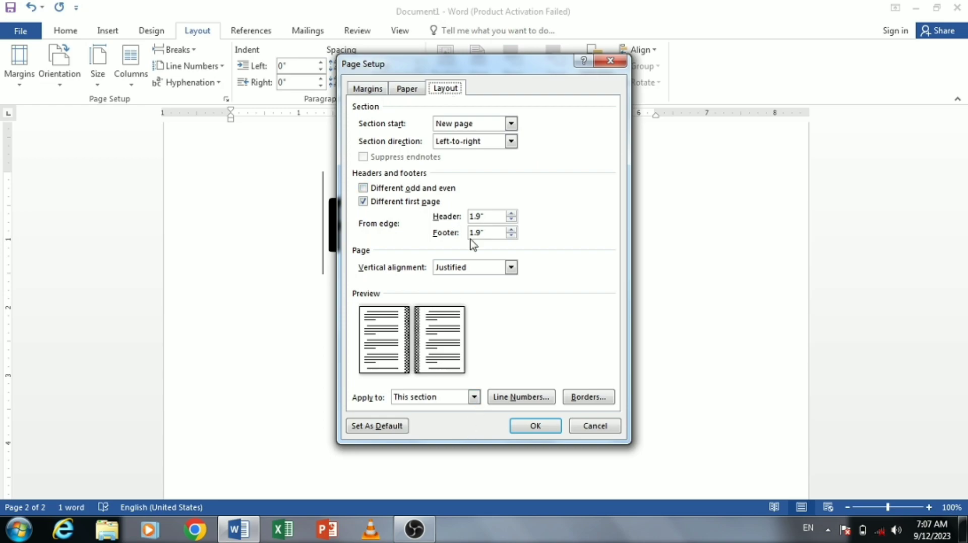
click(589, 399)
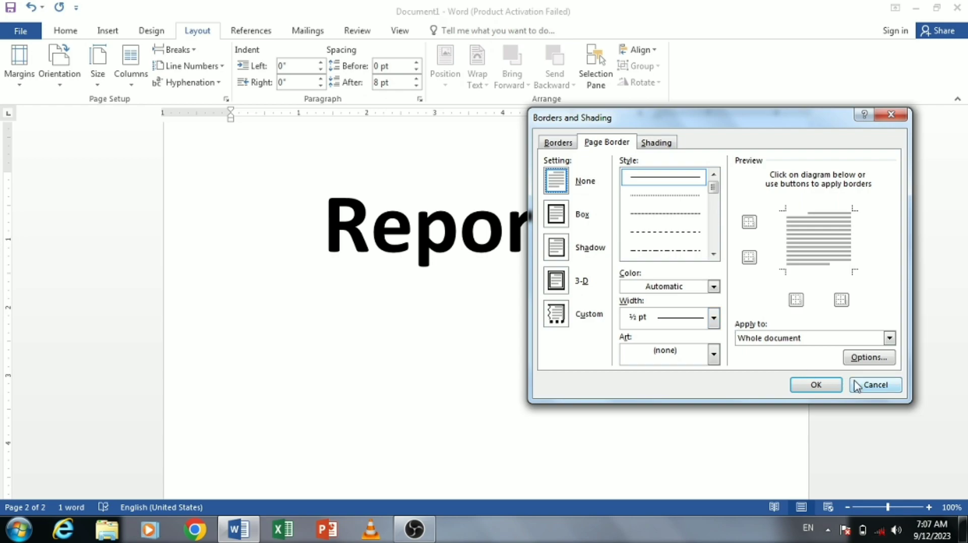
click(857, 385)
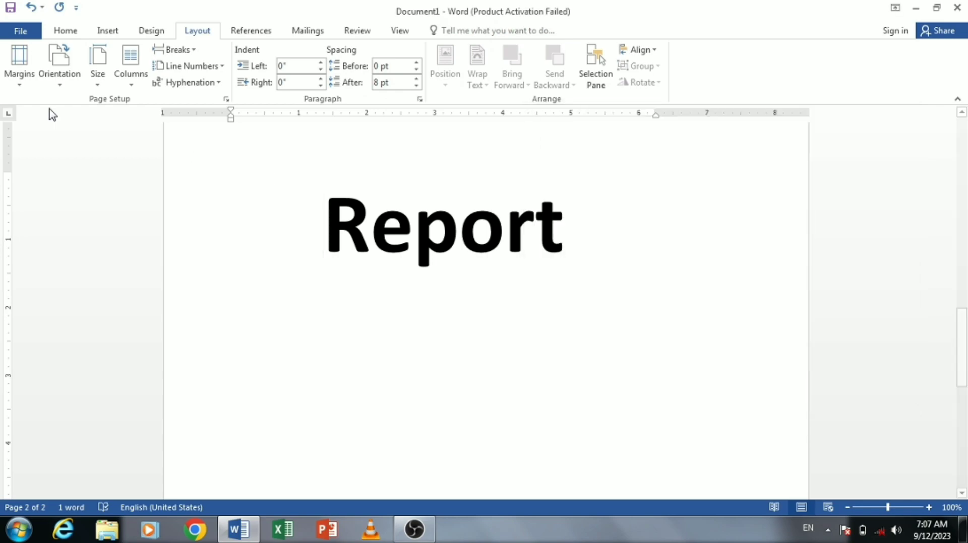
click(151, 31)
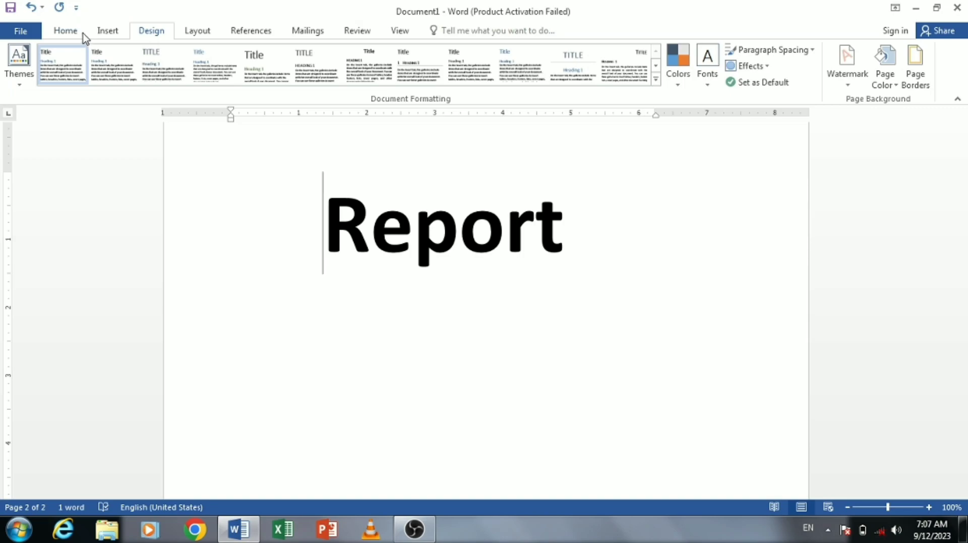
click(191, 33)
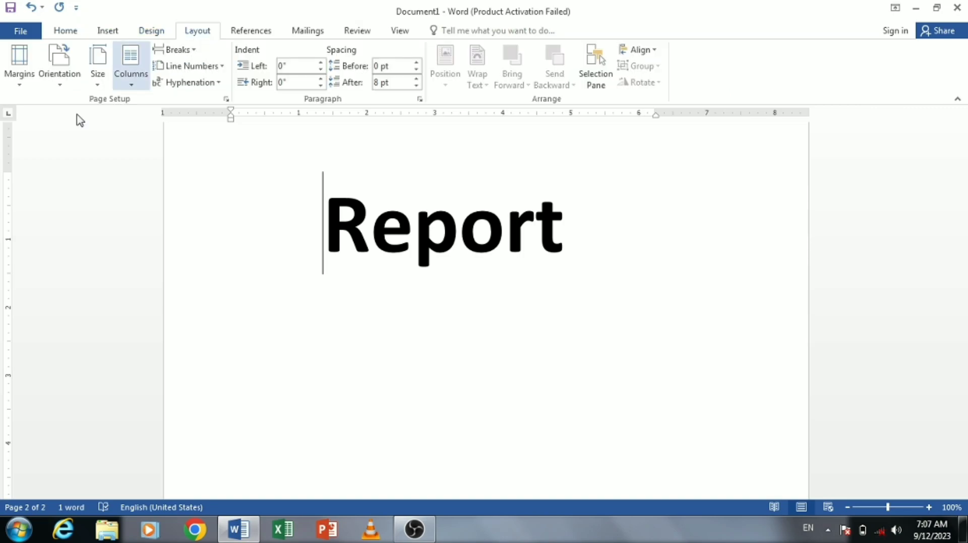
Step: Look at the line numbering options in the page setup's layout settings and in the line numbers list, without applying any
click(25, 76)
click(101, 386)
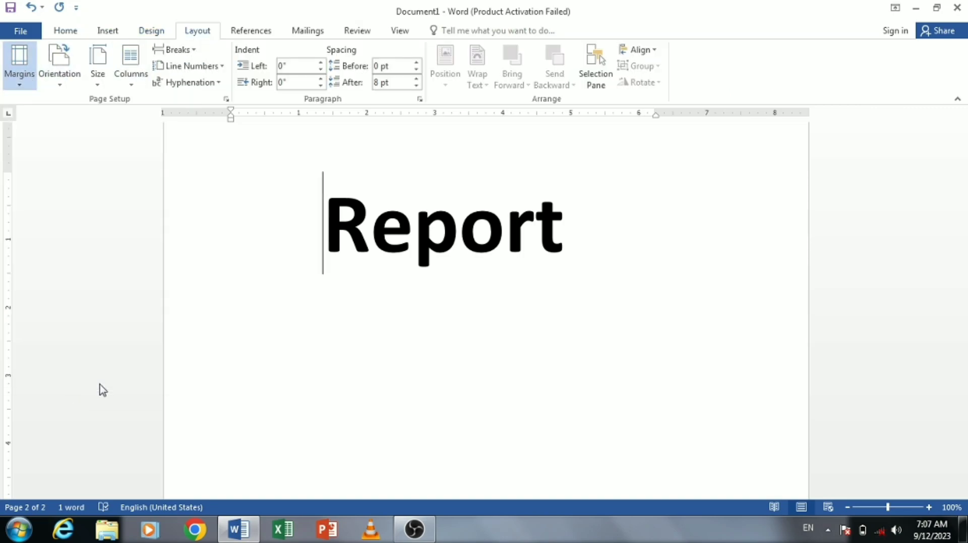
click(445, 91)
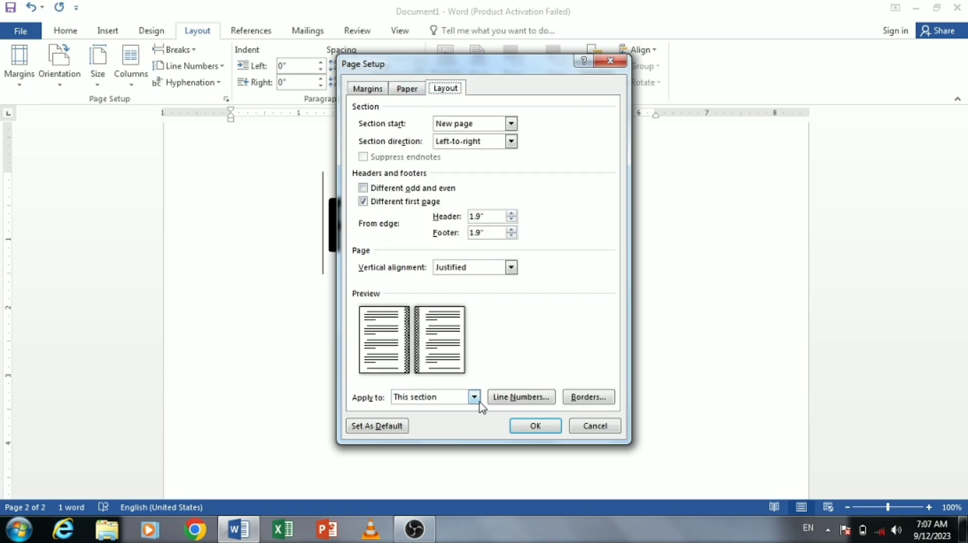
click(514, 397)
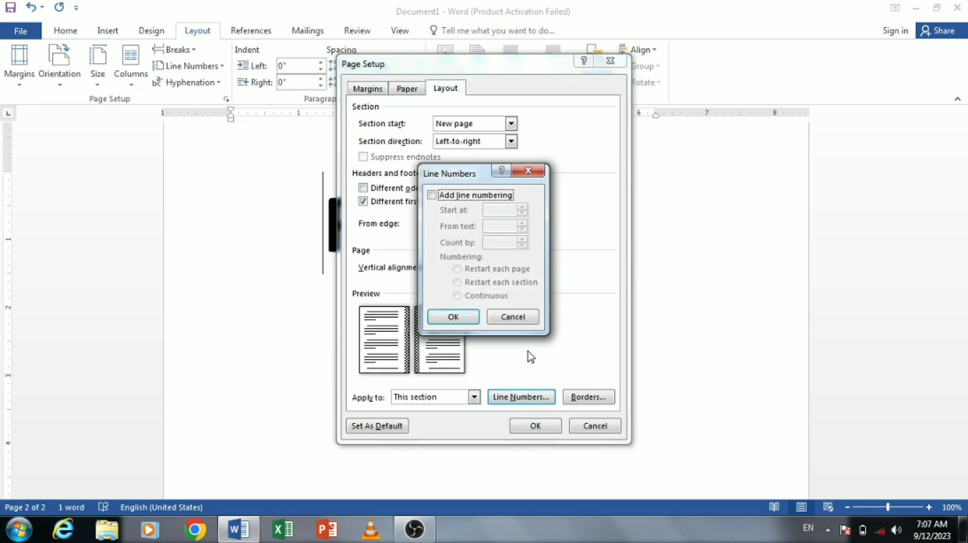
click(515, 318)
click(597, 427)
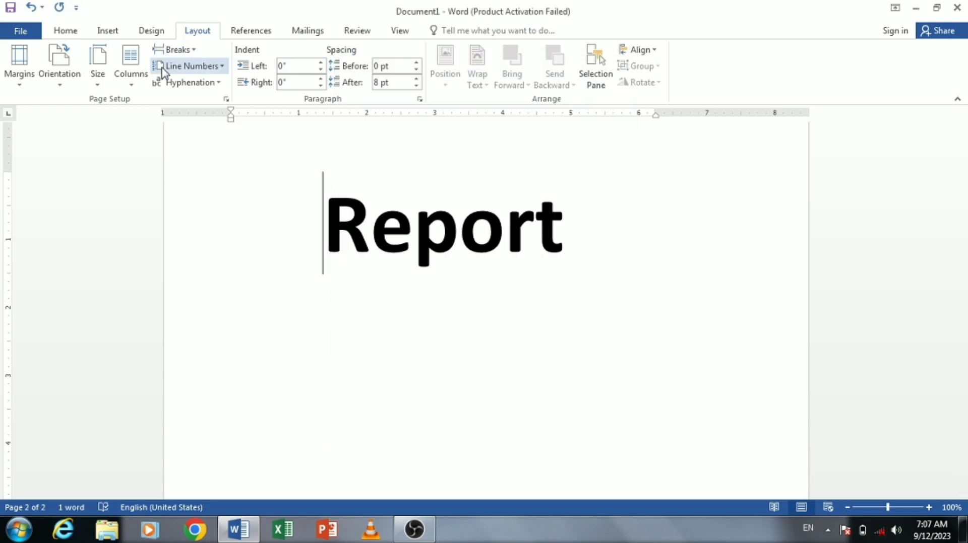
click(209, 76)
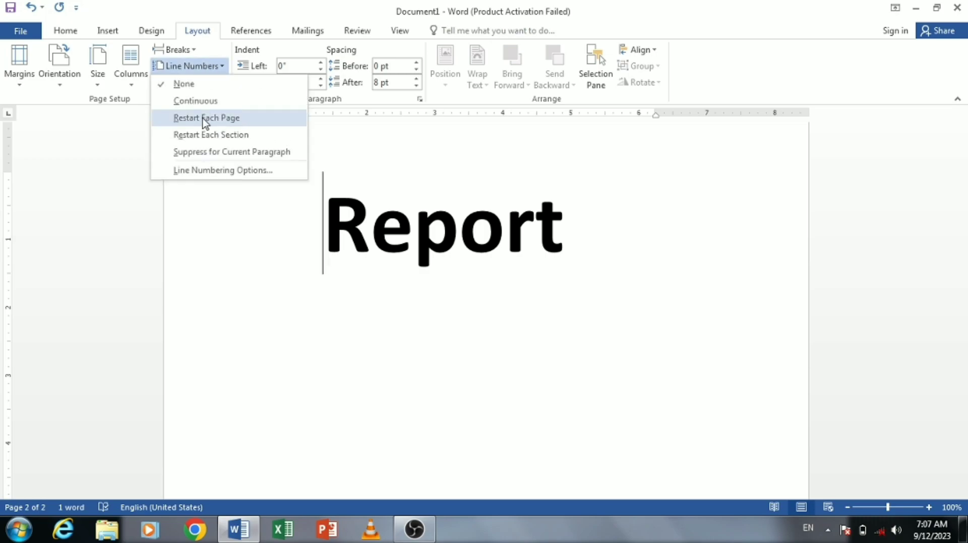
click(259, 249)
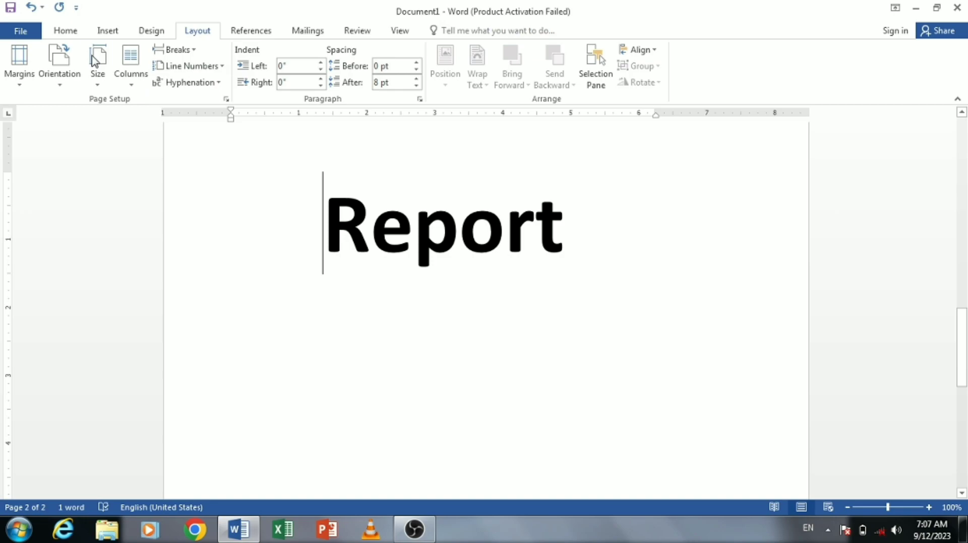
Step: Review the margin, paper and layout settings in the page setup once more, and leave without changing them
click(19, 63)
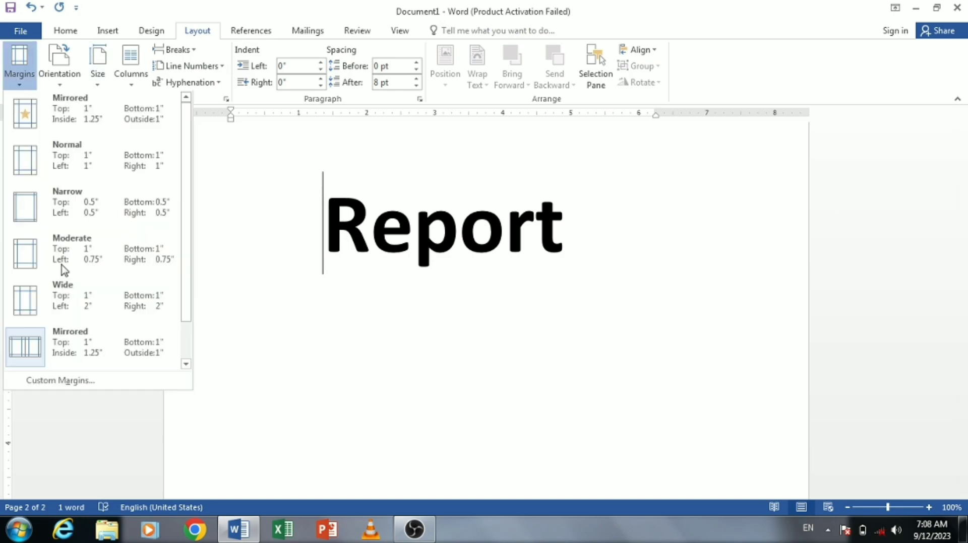
click(94, 394)
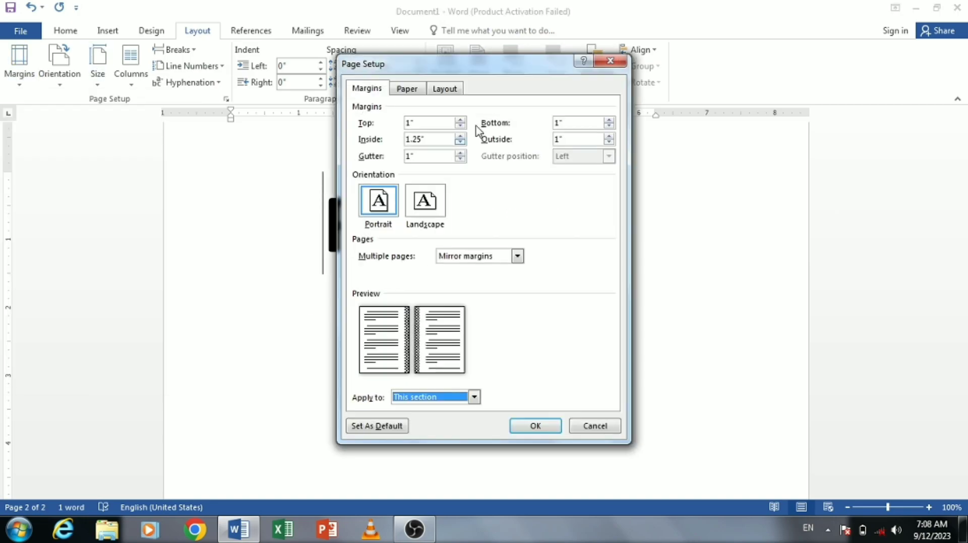
click(406, 90)
click(445, 89)
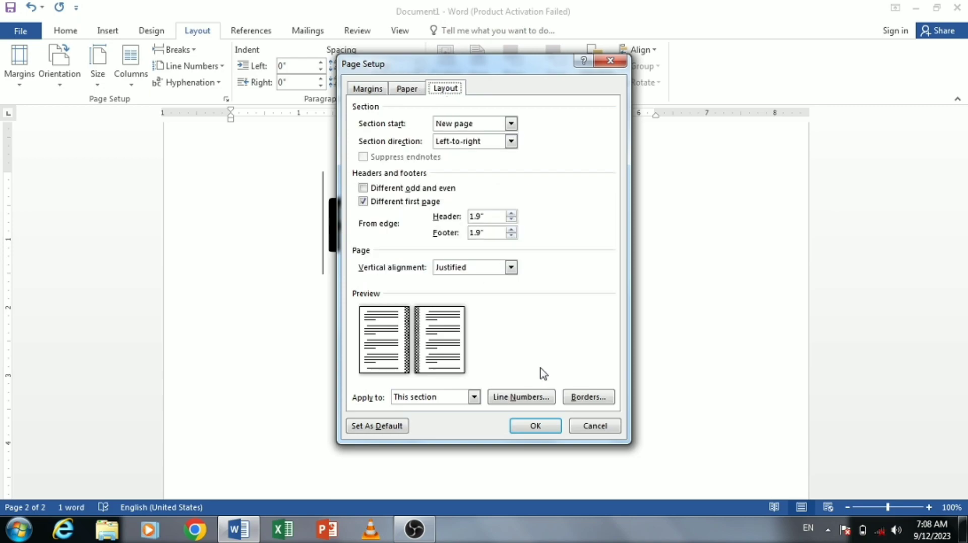
click(591, 428)
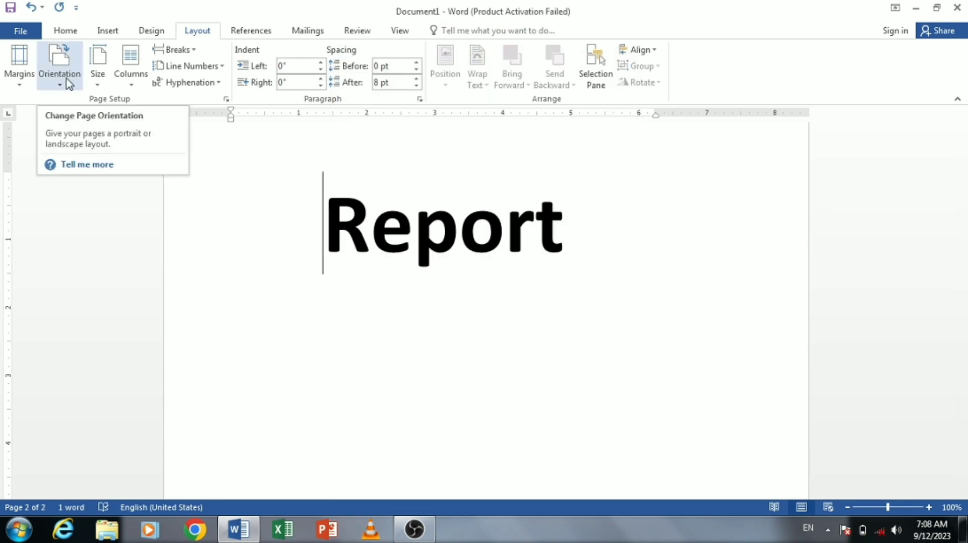
key(ctrl+n)
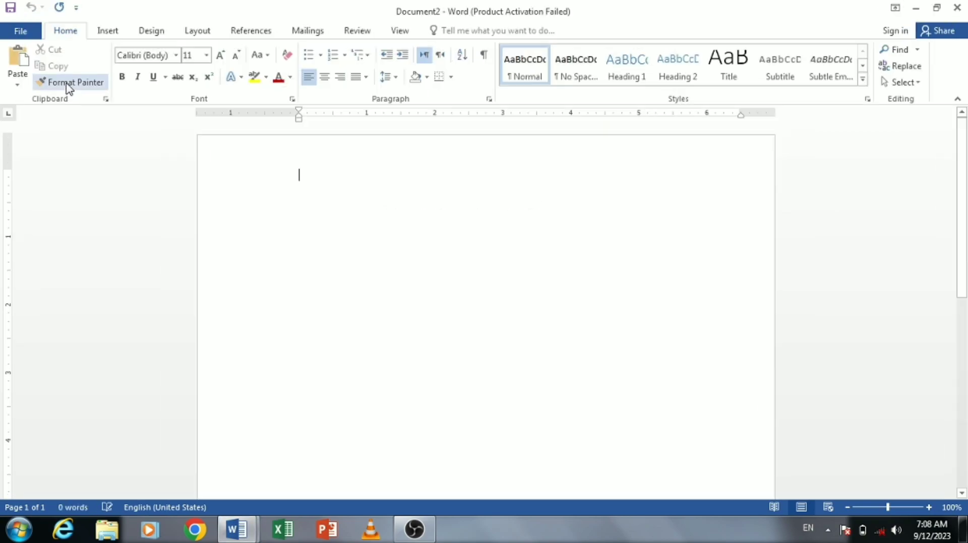
text(=rand)
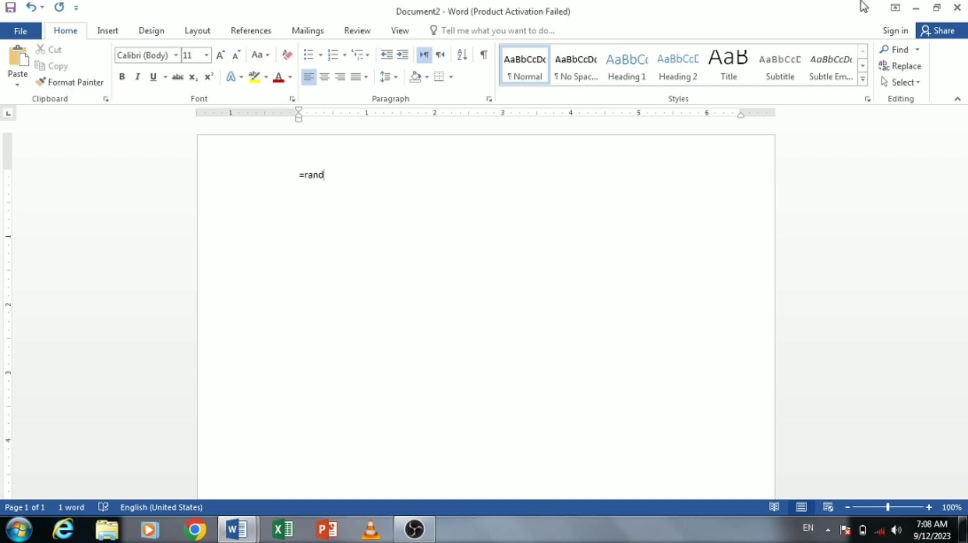
click(957, 7)
click(484, 291)
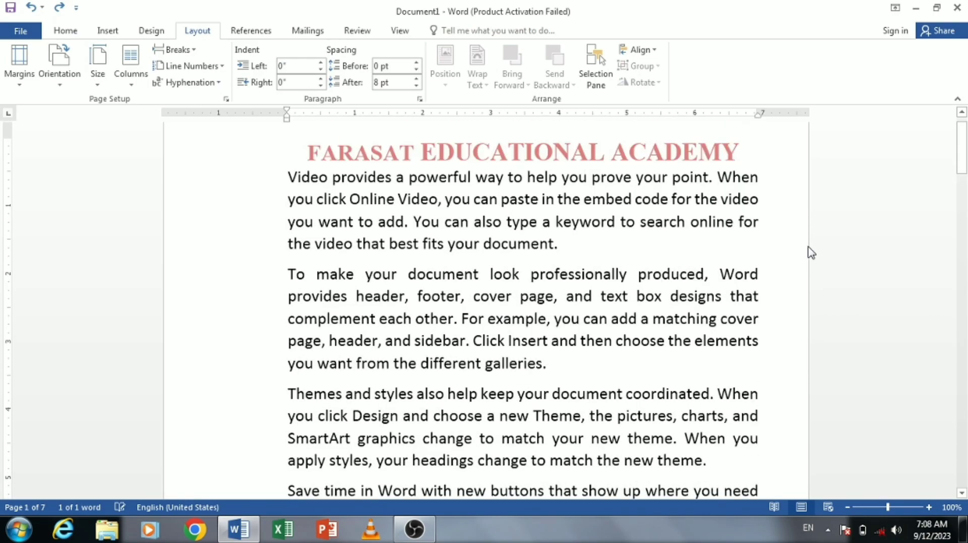
Step: Look at the available page orientations and check the portrait document in the print preview
click(81, 74)
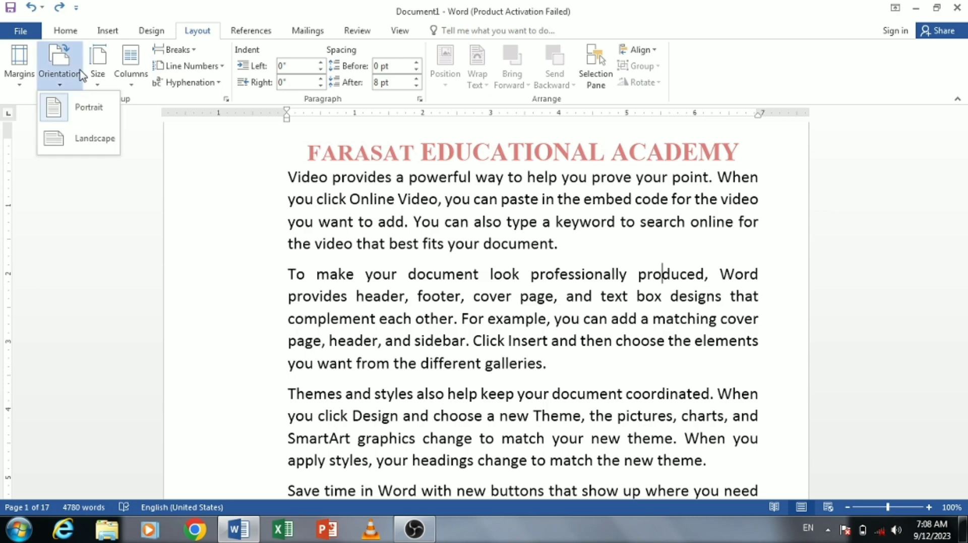
click(85, 123)
key(ctrl+p)
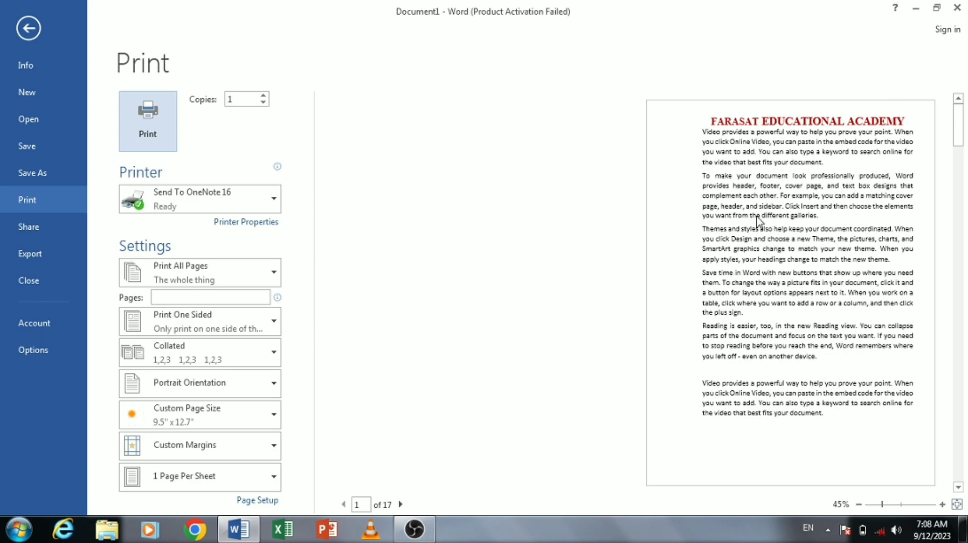
click(28, 27)
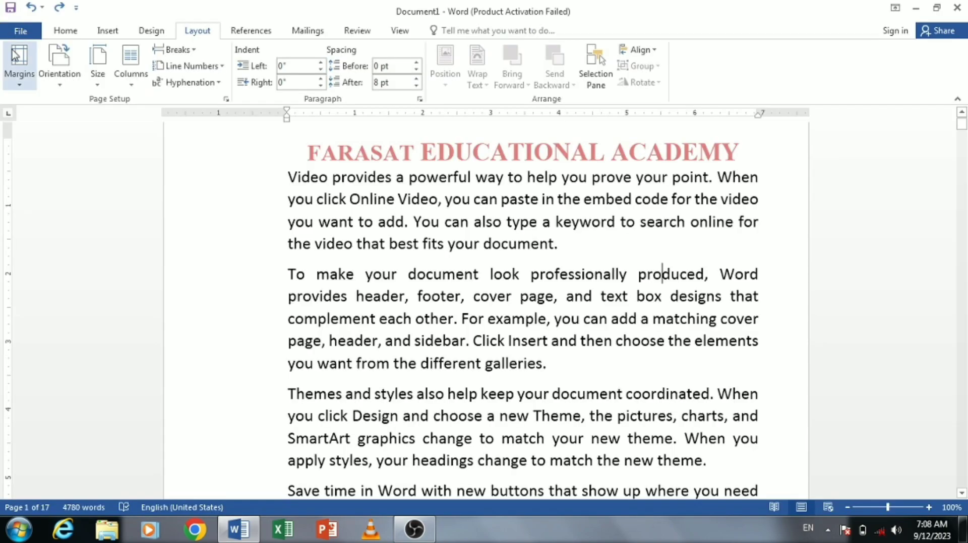
Step: Switch the document to Landscape Orientation in the print settings, return it to Portrait Orientation, and go back to the document
click(59, 64)
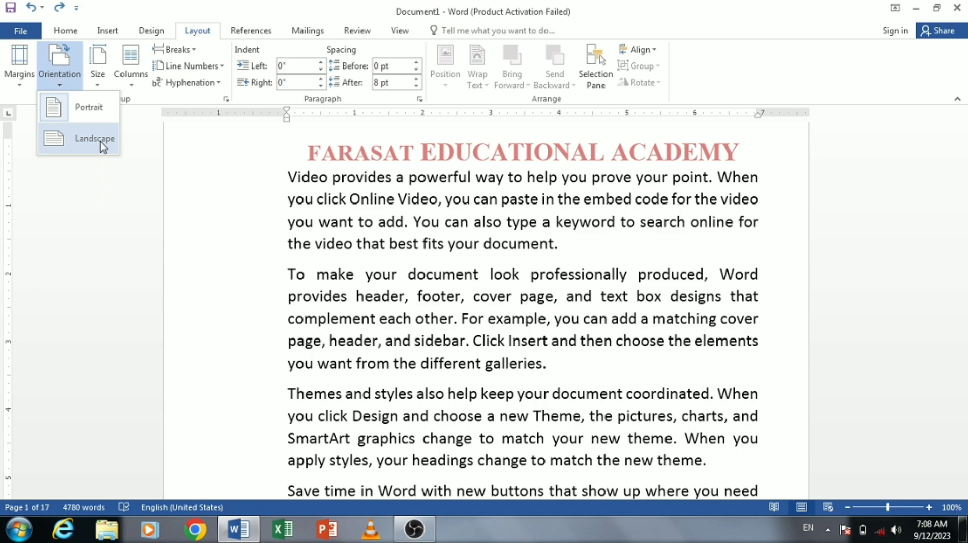
click(19, 31)
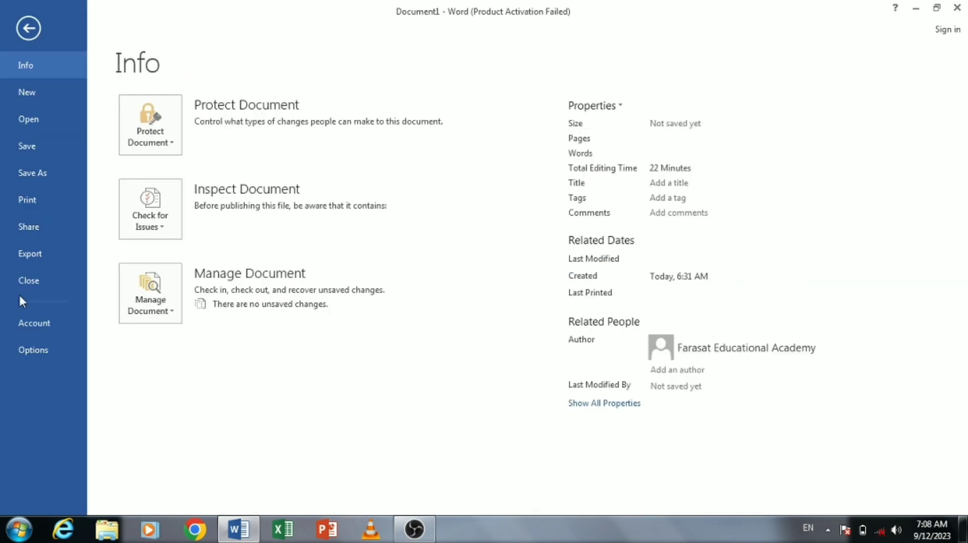
click(40, 205)
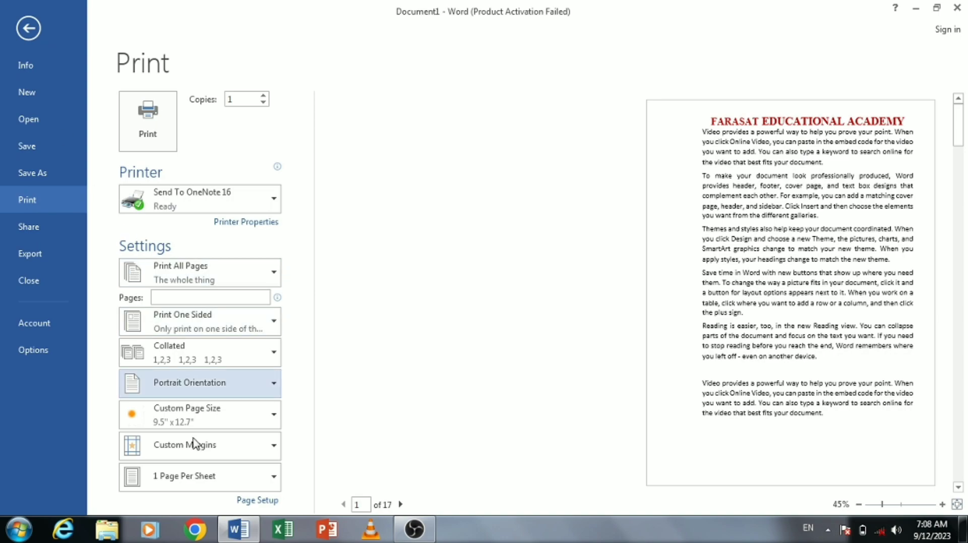
click(188, 385)
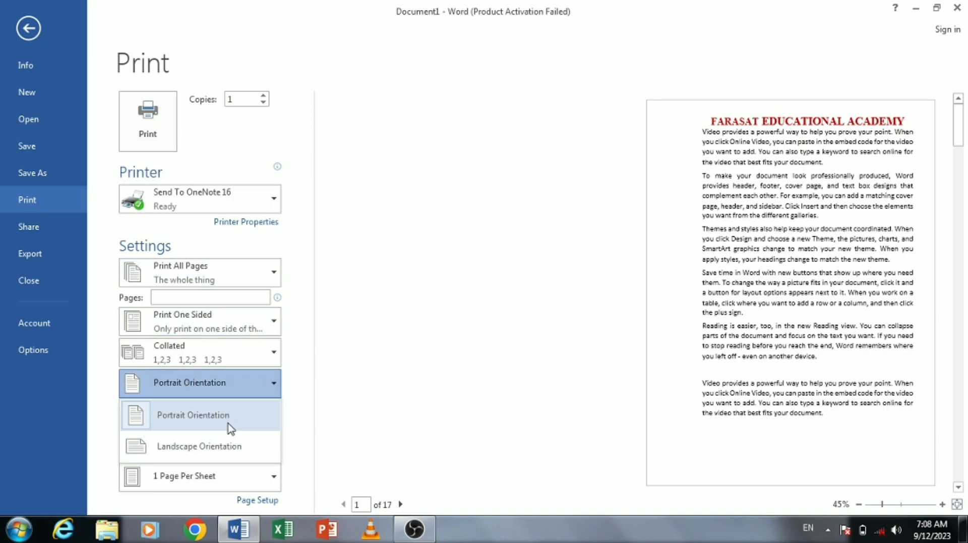
click(207, 447)
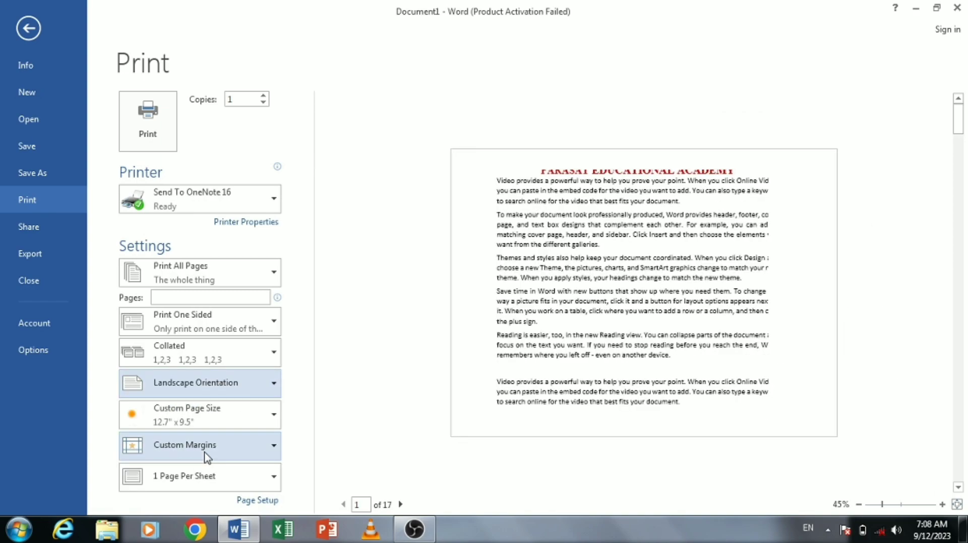
click(194, 385)
click(184, 415)
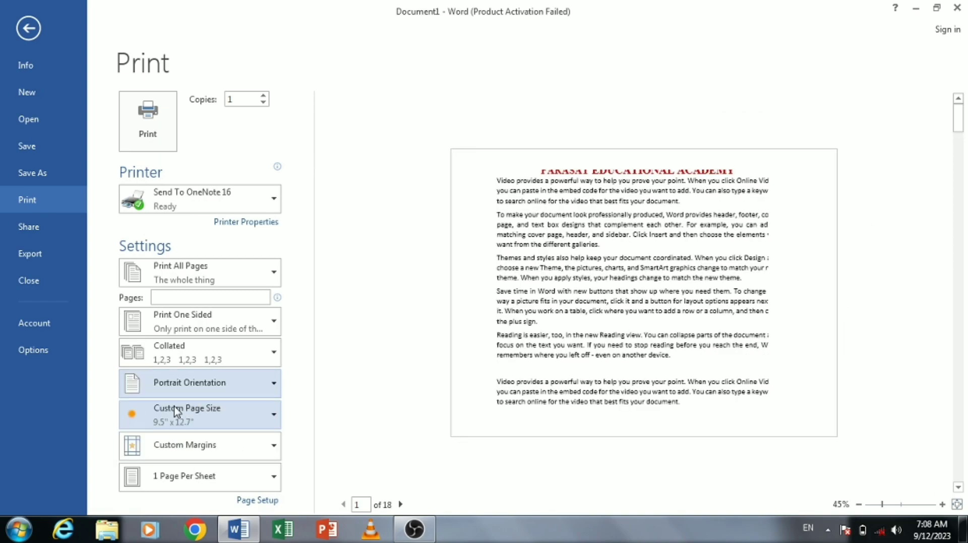
click(29, 28)
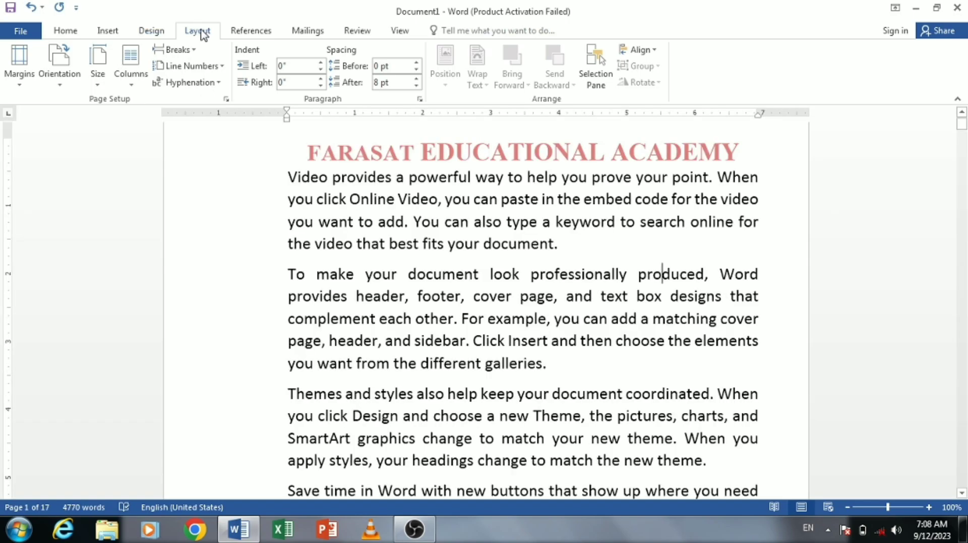
Step: Set the page orientation to Landscape and check the pages in the print preview
click(58, 56)
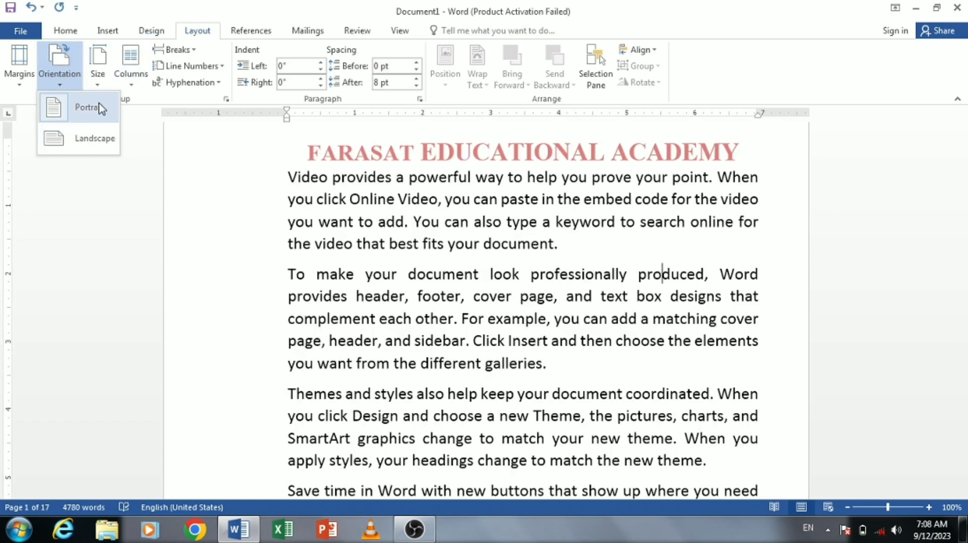
click(100, 108)
click(59, 81)
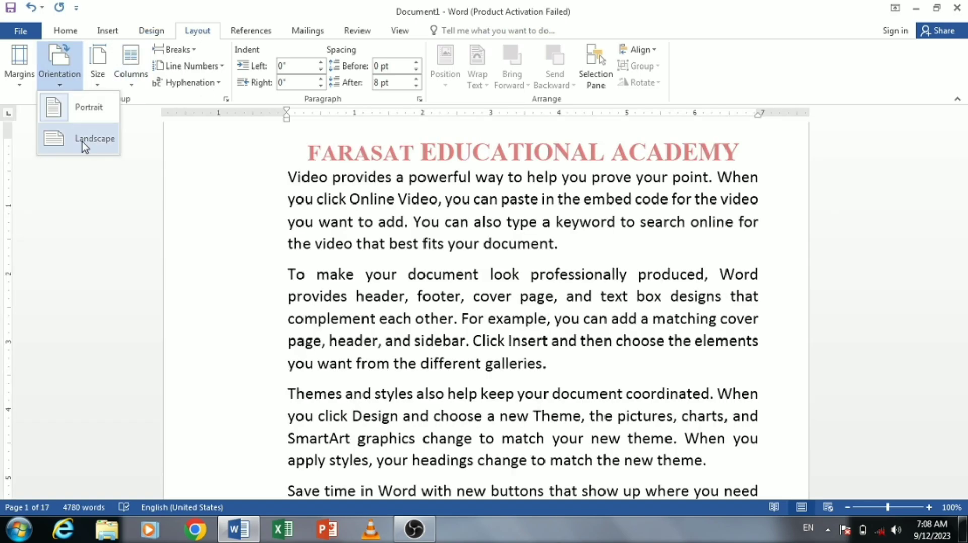
click(83, 137)
key(ctrl+p)
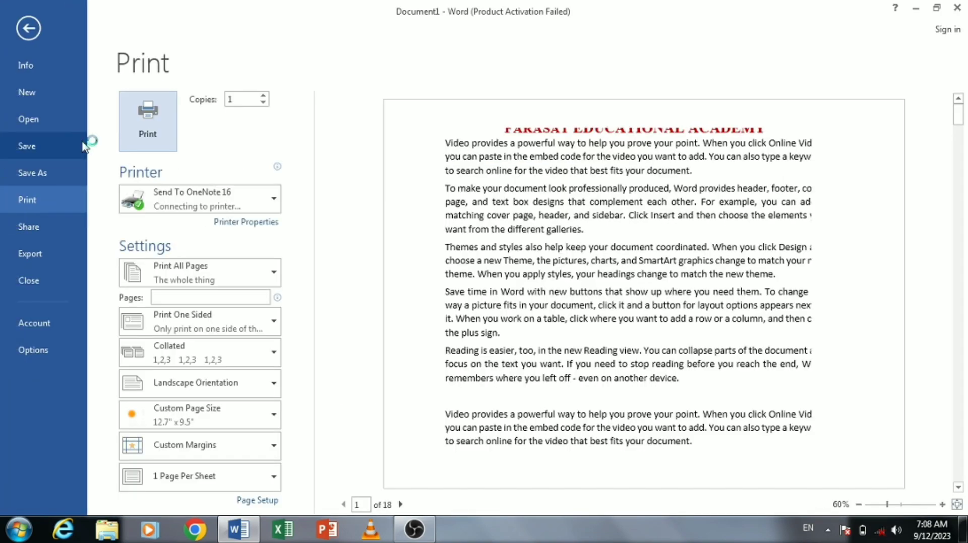
click(27, 29)
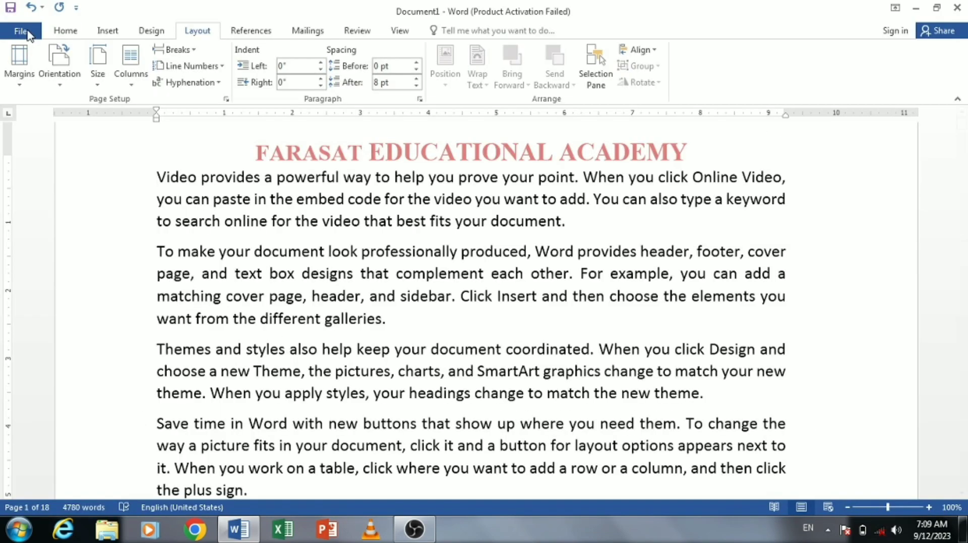
Step: Set the page orientation back to Portrait
click(27, 83)
click(59, 81)
click(94, 109)
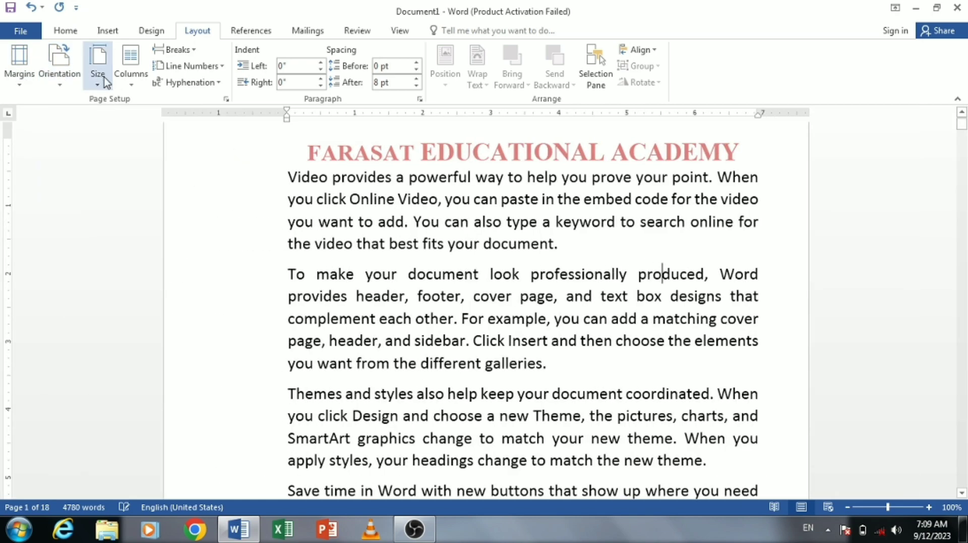
Step: Set the paper size to A4 and look over the other preset paper sizes
click(97, 76)
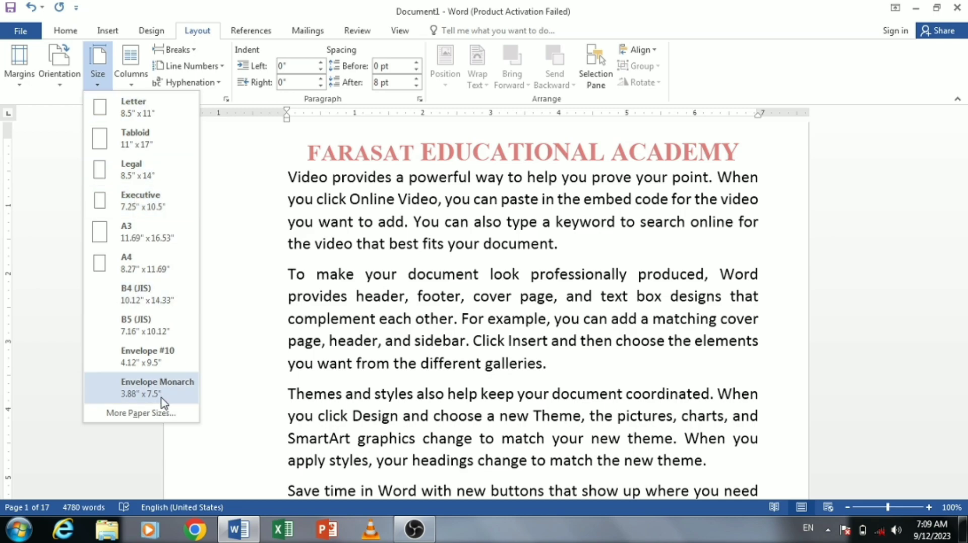
click(154, 267)
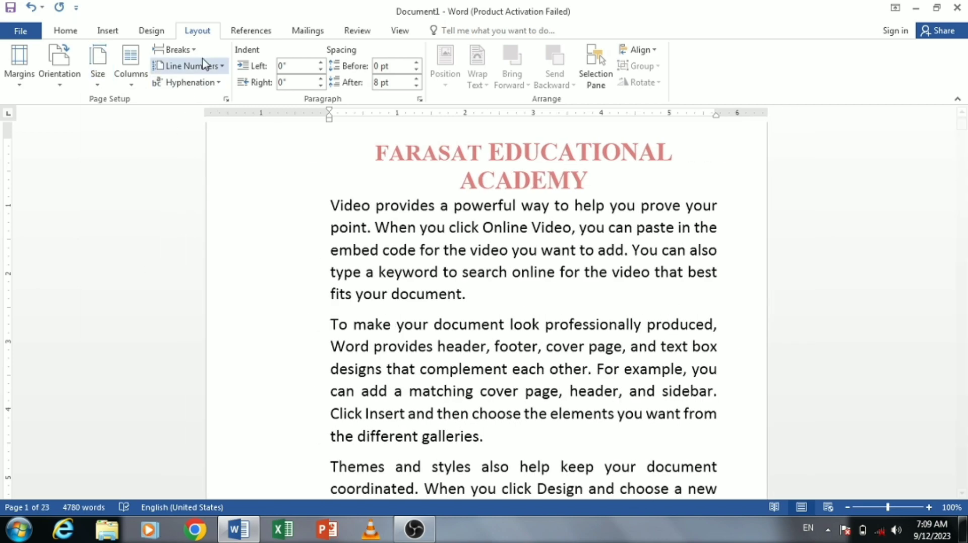
click(97, 76)
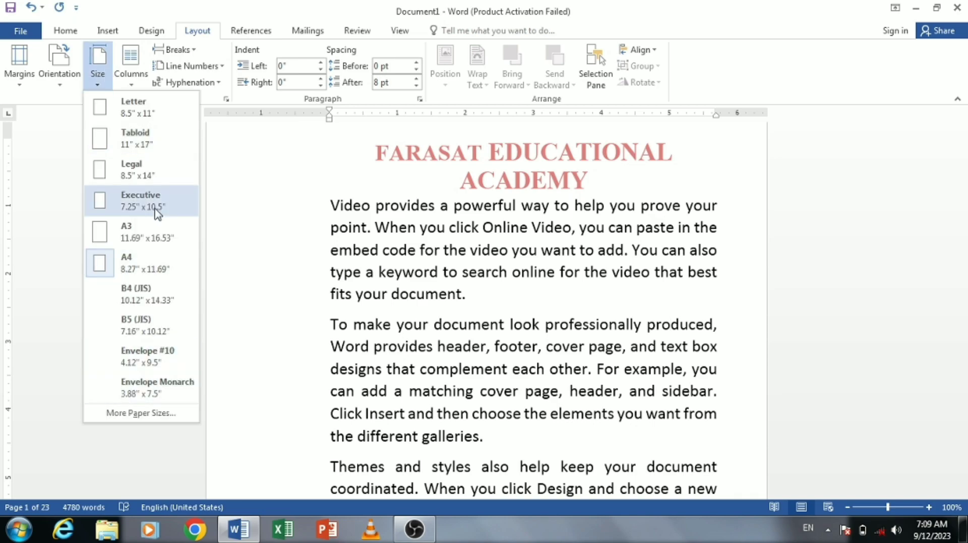
click(276, 323)
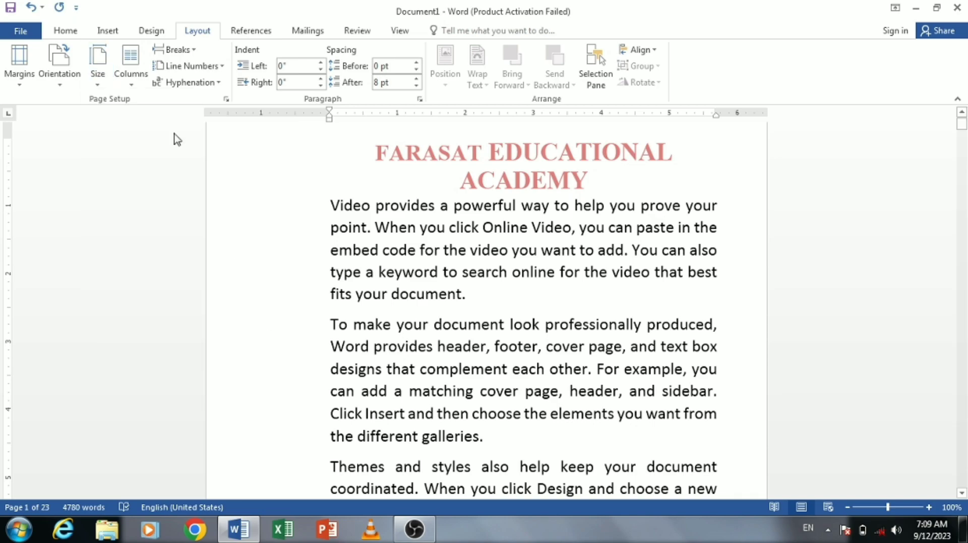
click(142, 81)
click(142, 82)
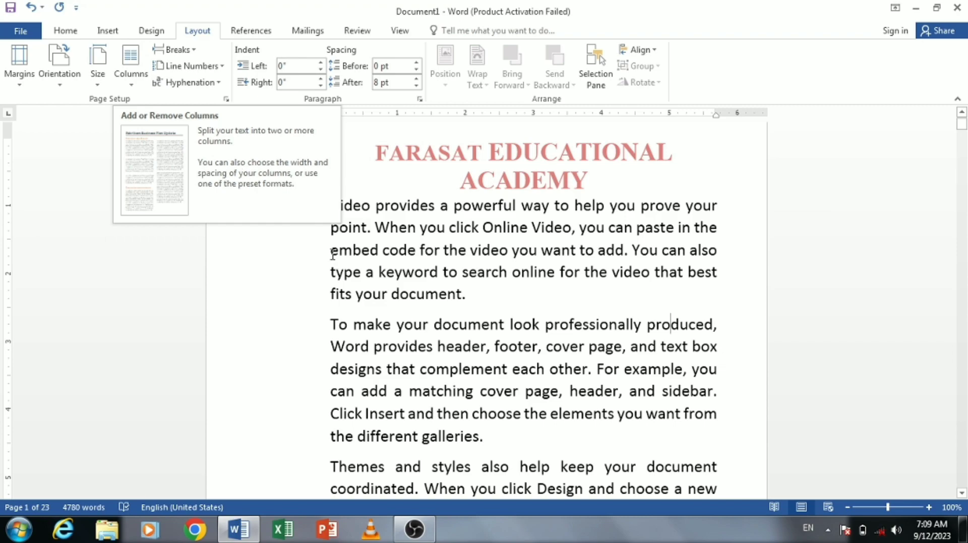
click(305, 334)
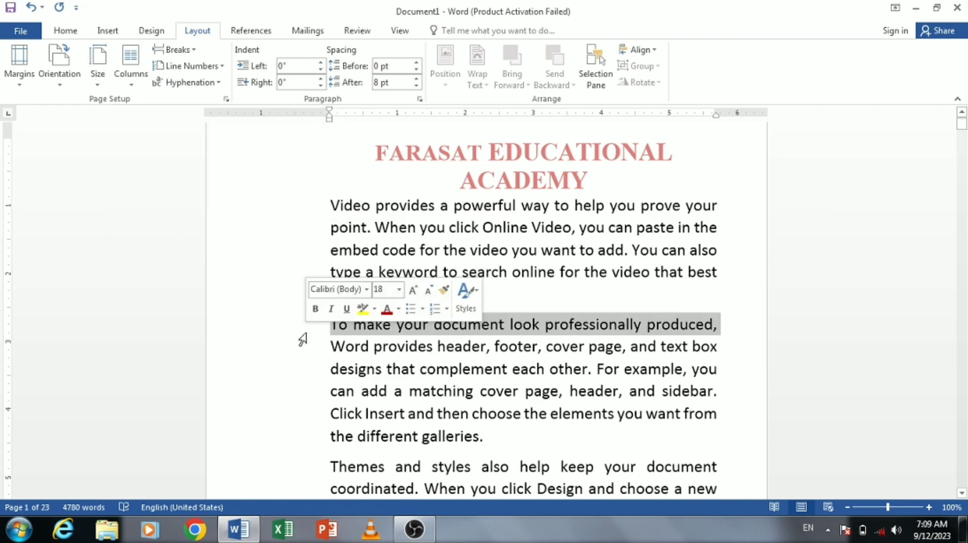
click(446, 372)
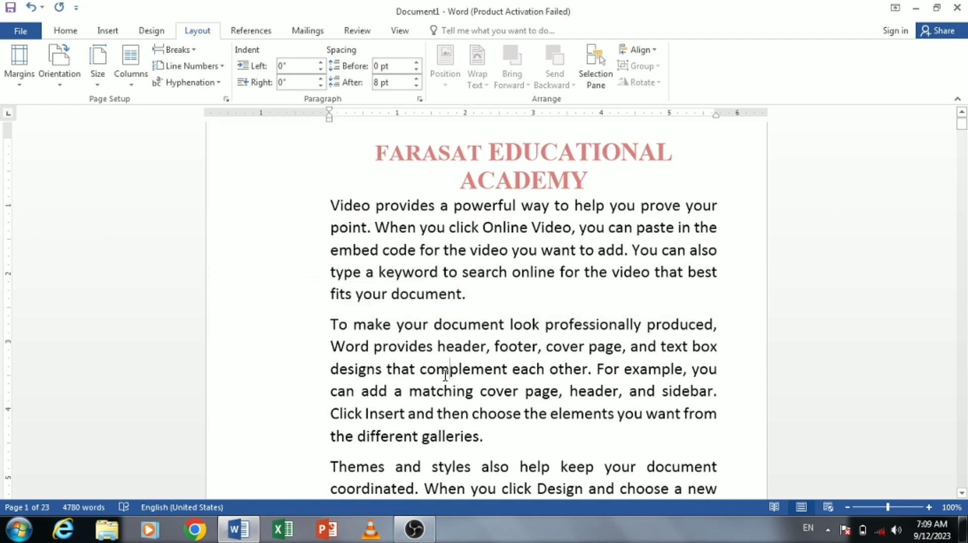